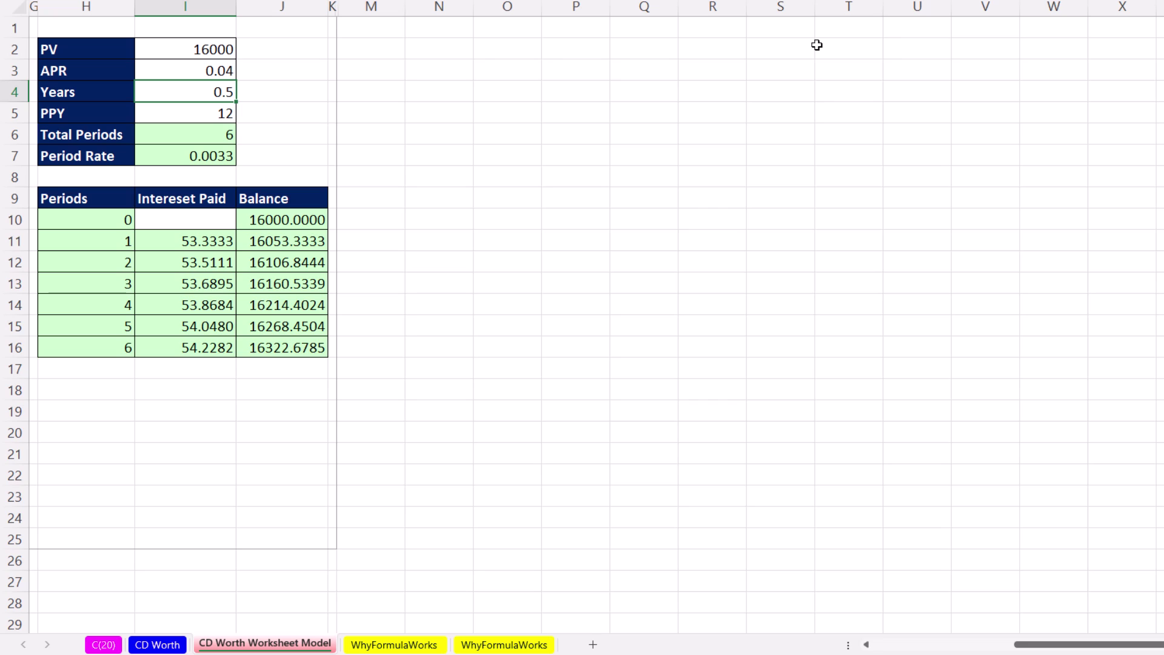
Step: Enter 1 as the Years value in I4 on the CD Worth Worksheet Model sheet
{"action": "type", "text": "1"}
{"action": "key", "text": "ctrl+Return"}
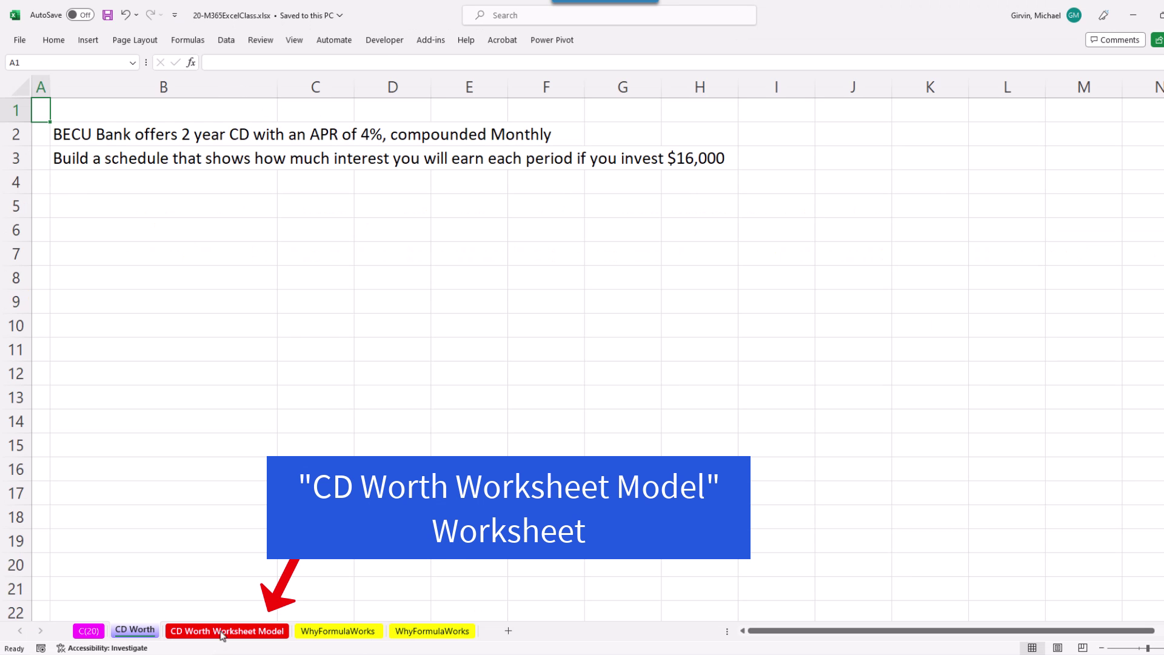
Step: Switch to the CD Worth Worksheet Model sheet to review its inputs
{"action": "left_click", "coordinate": [225, 630]}
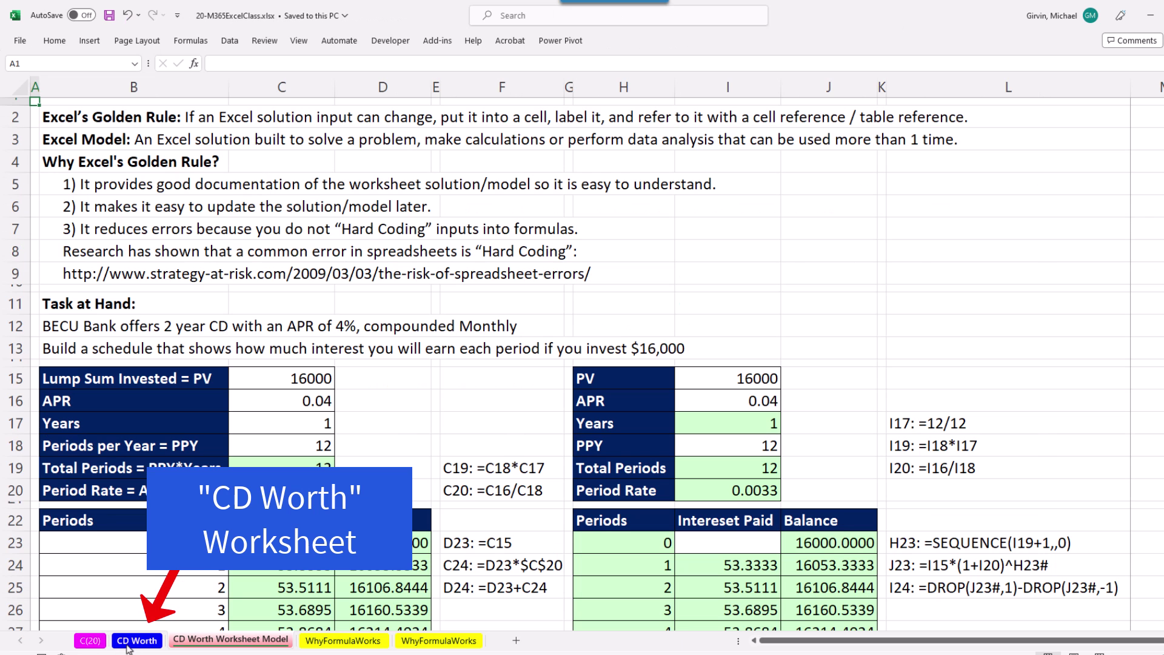
Step: On the CD Worth sheet, enter PV 16000, APR 0.04, Years 2 and Periods per Year 12 in C5:C8
{"action": "left_click", "coordinate": [135, 640]}
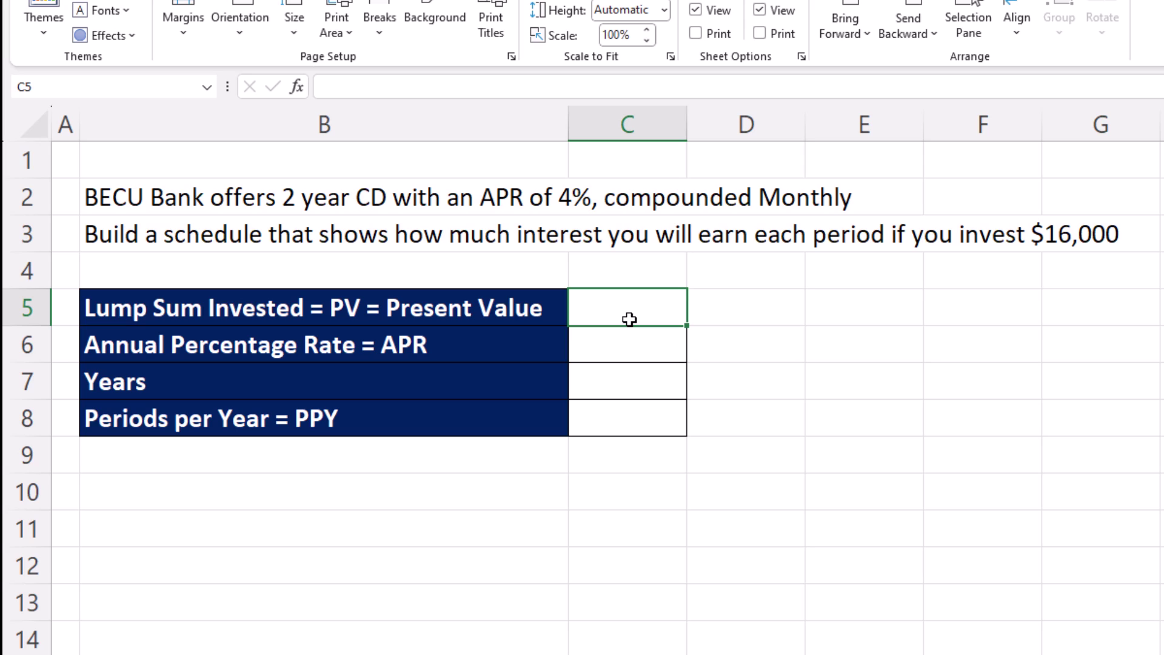
{"action": "type", "text": "16000"}
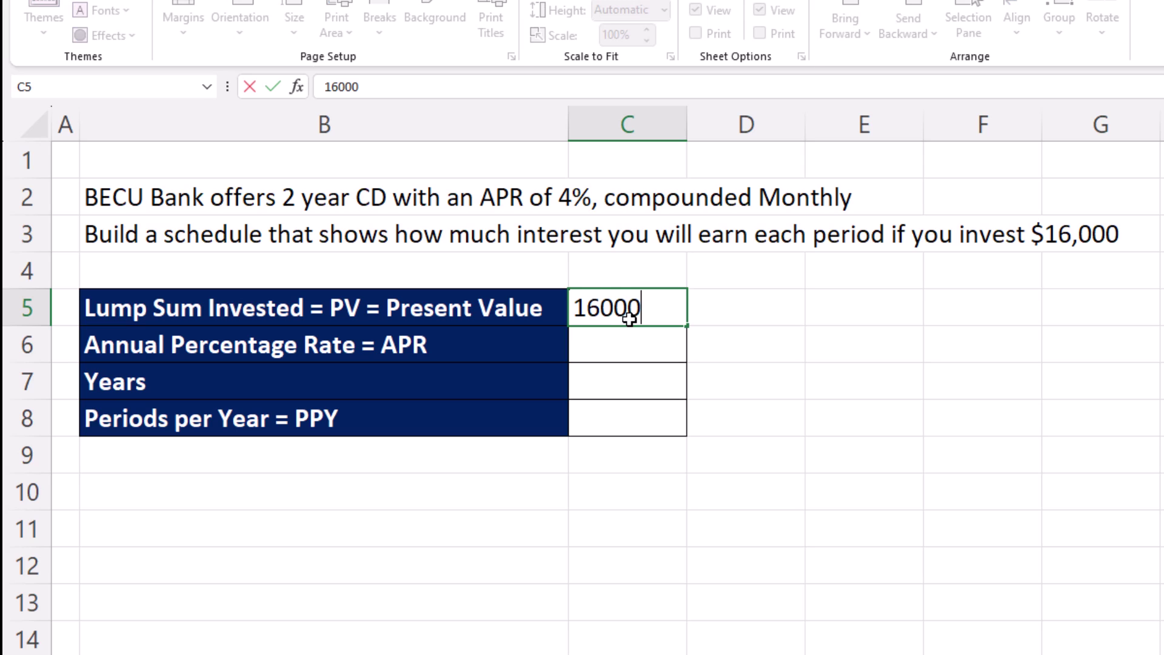
{"action": "key", "text": "Return"}
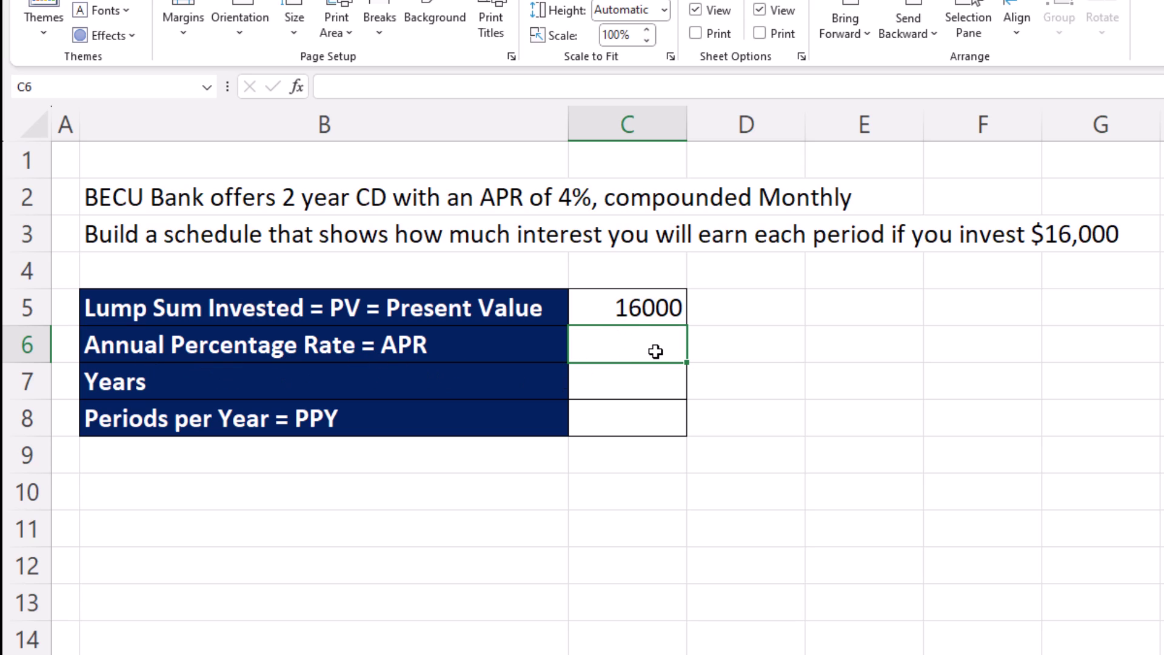
{"action": "type", "text": ".04"}
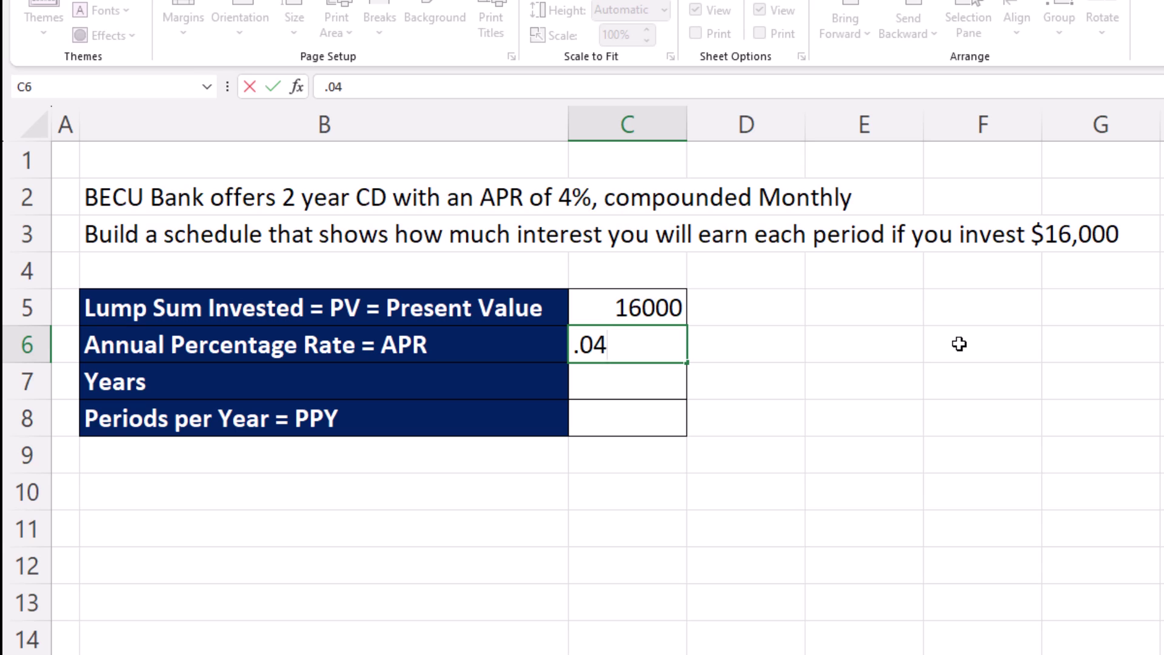
{"action": "key", "text": "Return"}
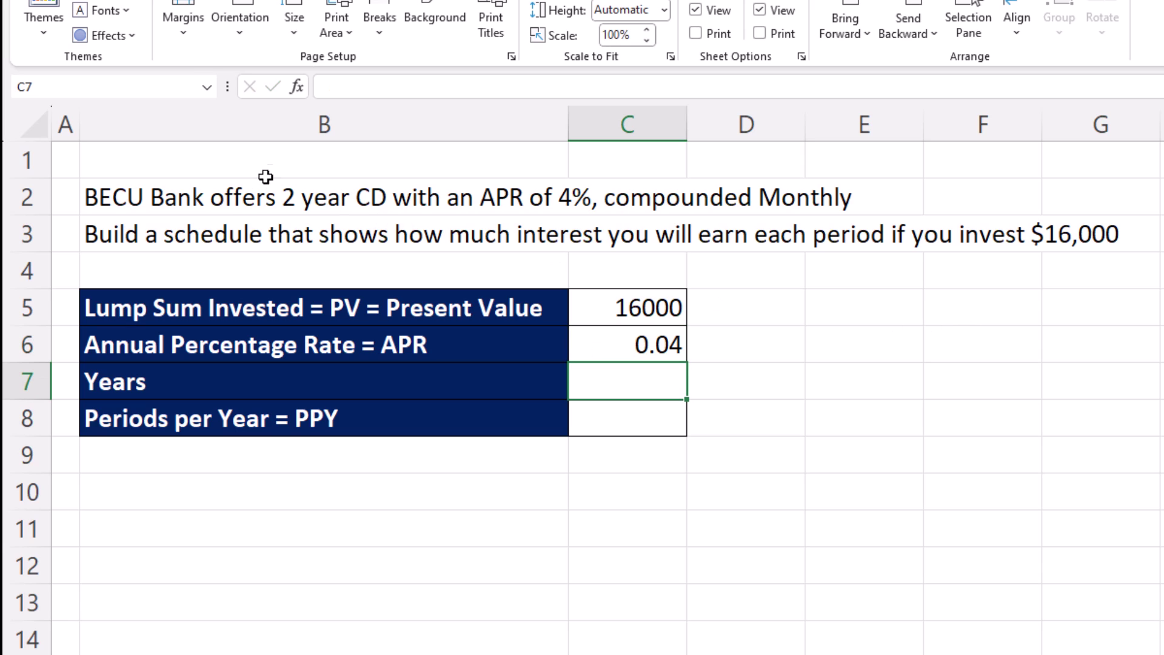
{"action": "type", "text": "2"}
{"action": "key", "text": "Return"}
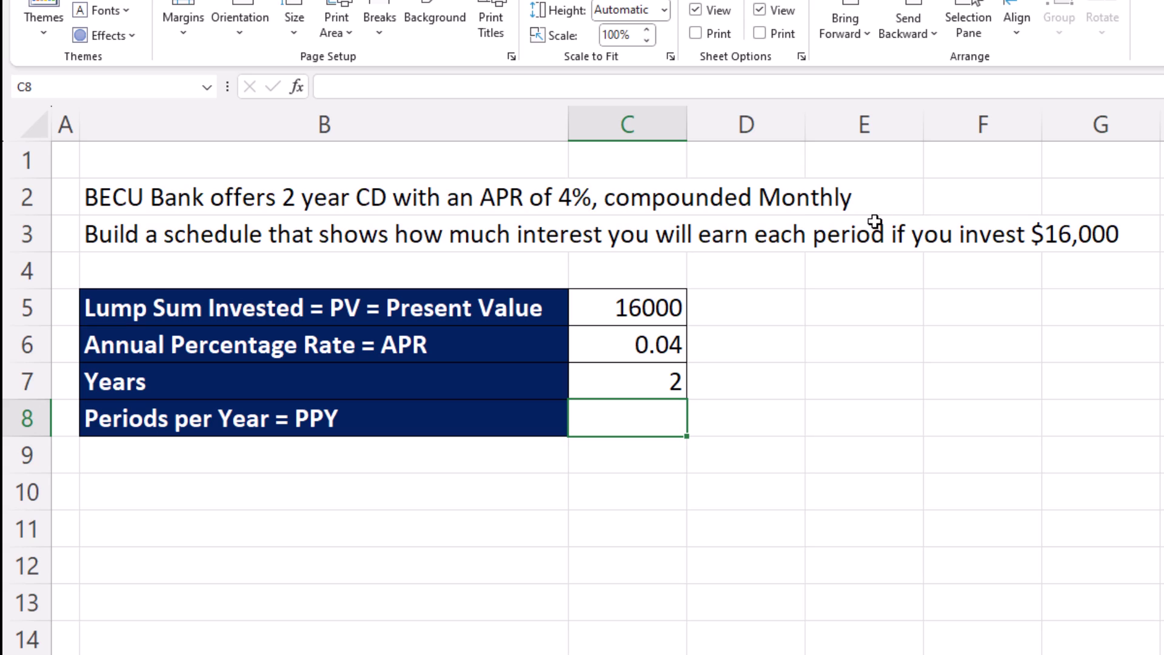
{"action": "type", "text": "12"}
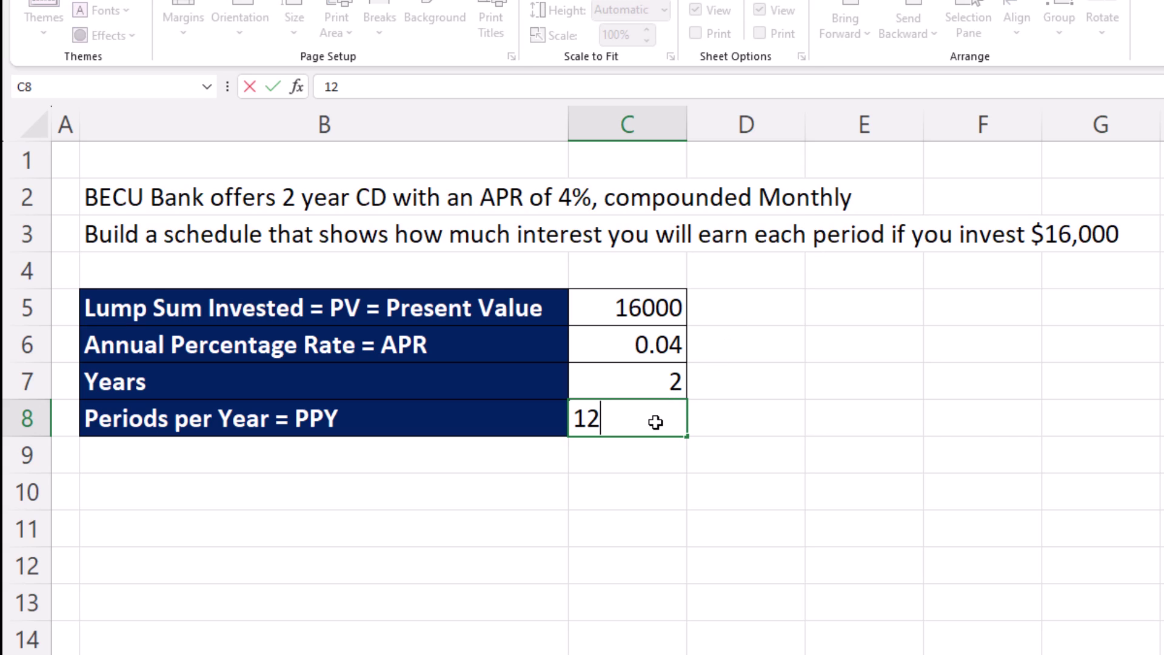
{"action": "key", "text": "Return"}
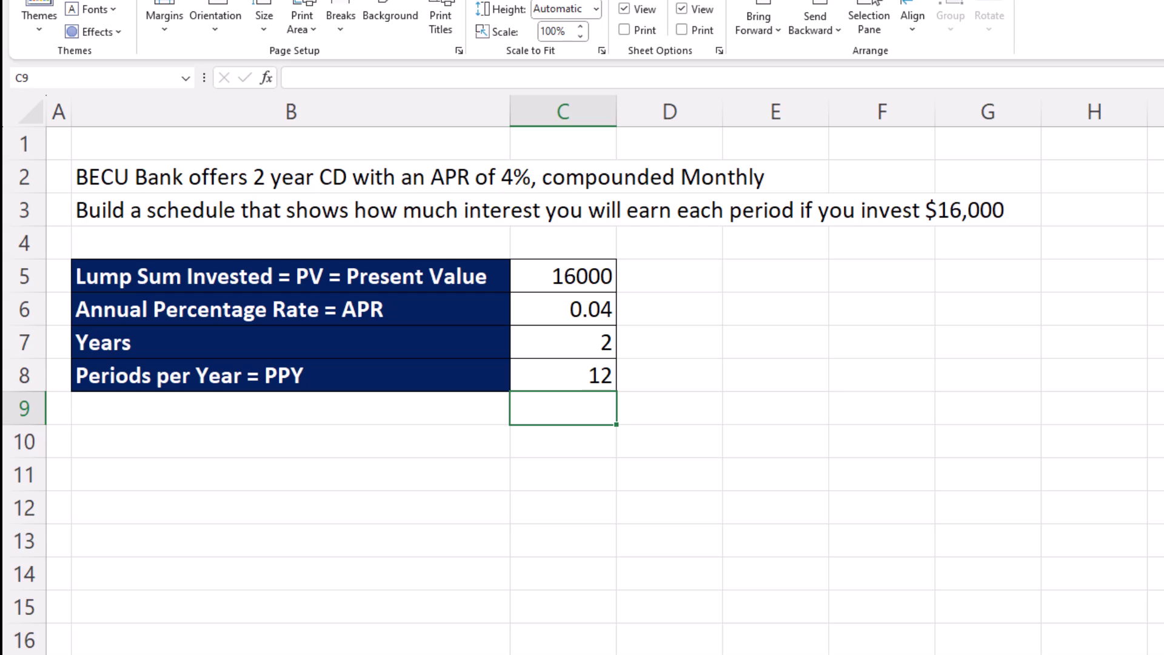
Step: Paste the Total Periods and Period Rate labels and calculate Total Periods as =C7*C8
{"action": "type", "text": "Total Periods = PPY*Years Period Rate = APR/PPY"}
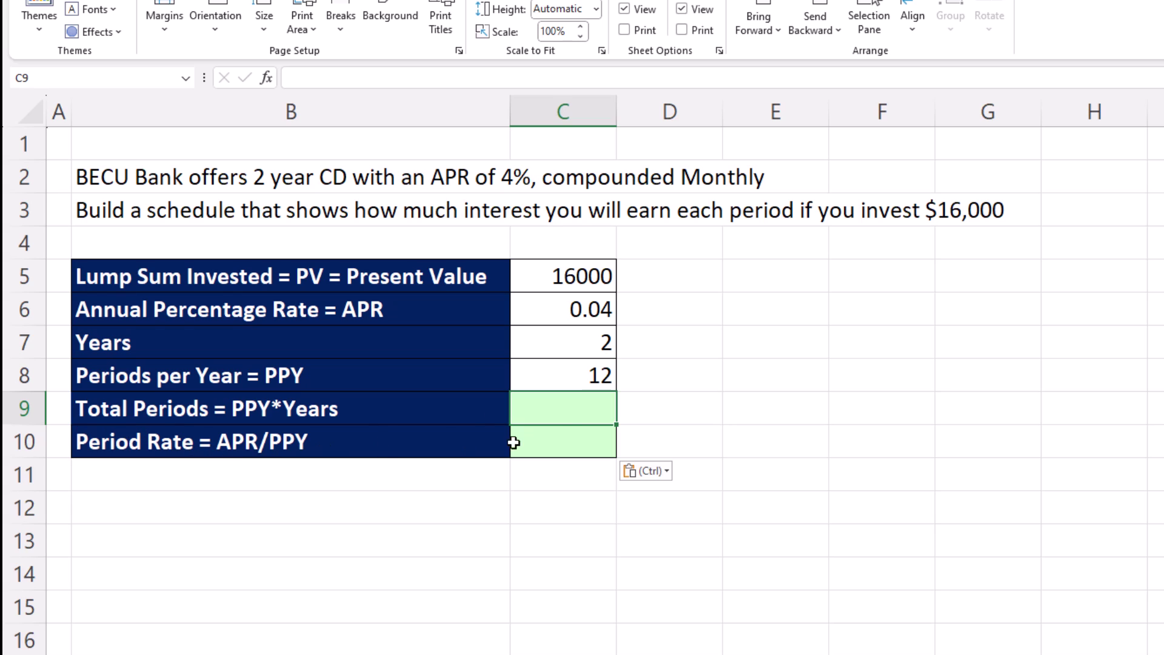
{"action": "type", "text": "="}
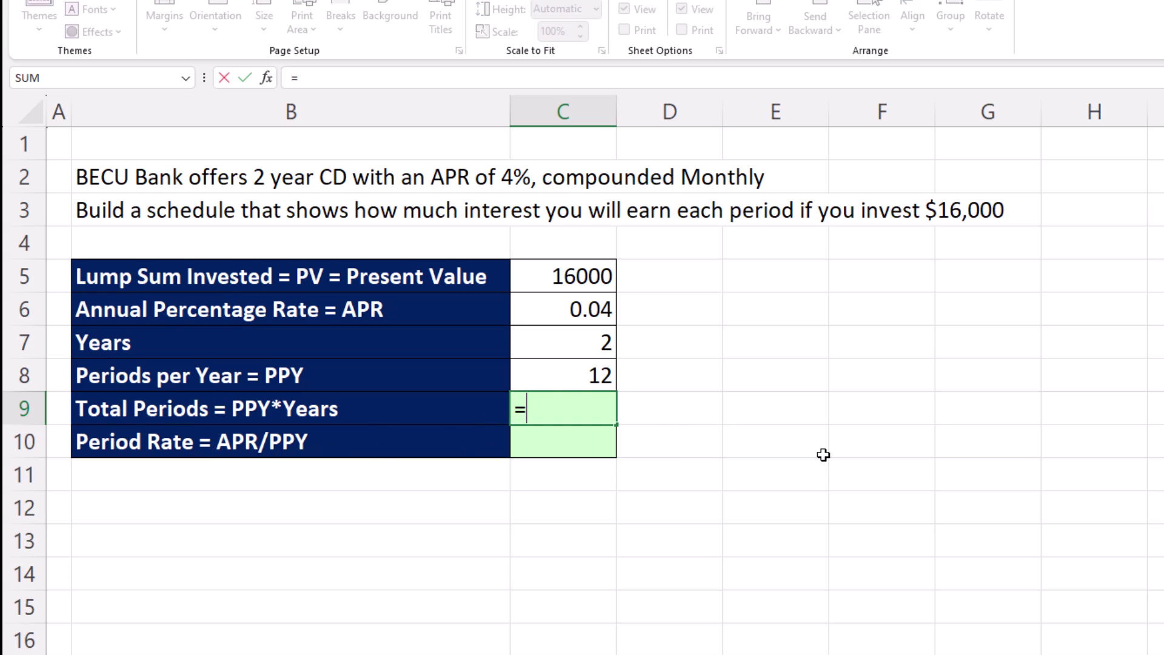
{"action": "key", "text": "Up"}
{"action": "key", "text": "Up"}
{"action": "type", "text": "*"}
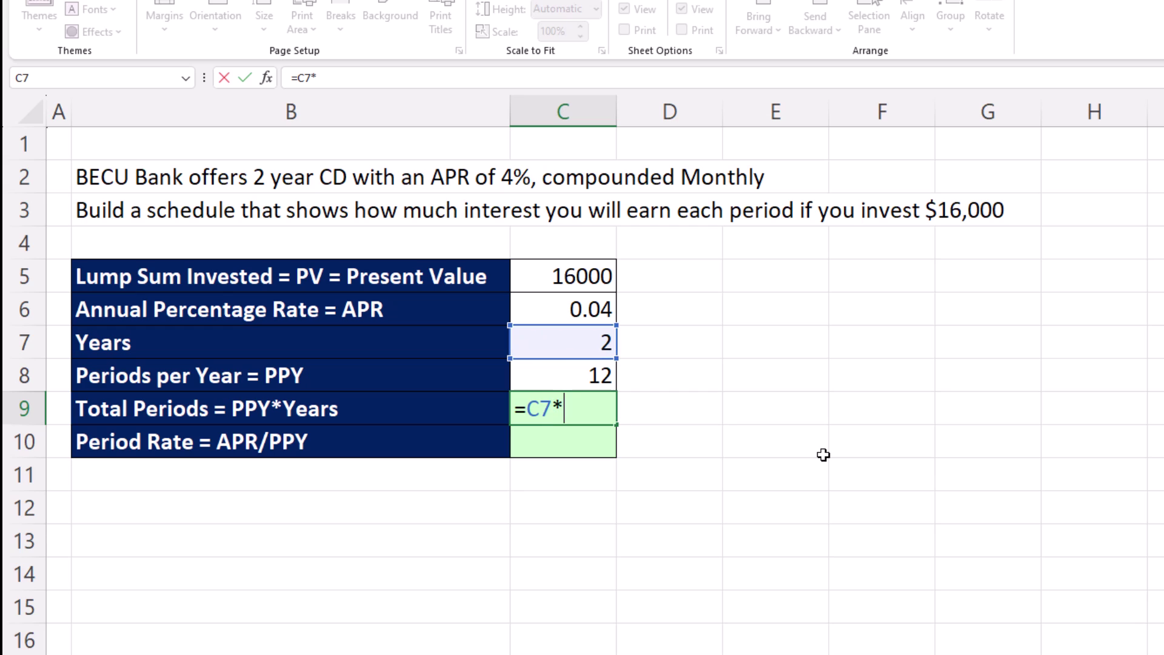
{"action": "key", "text": "Up"}
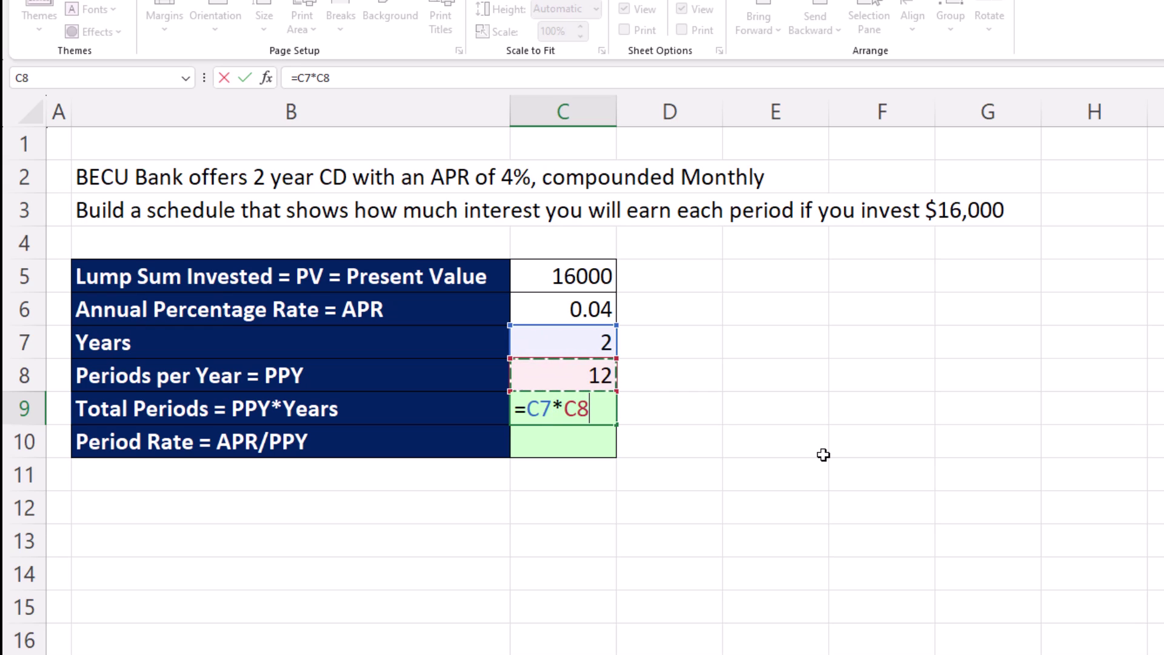
{"action": "key", "text": "Return"}
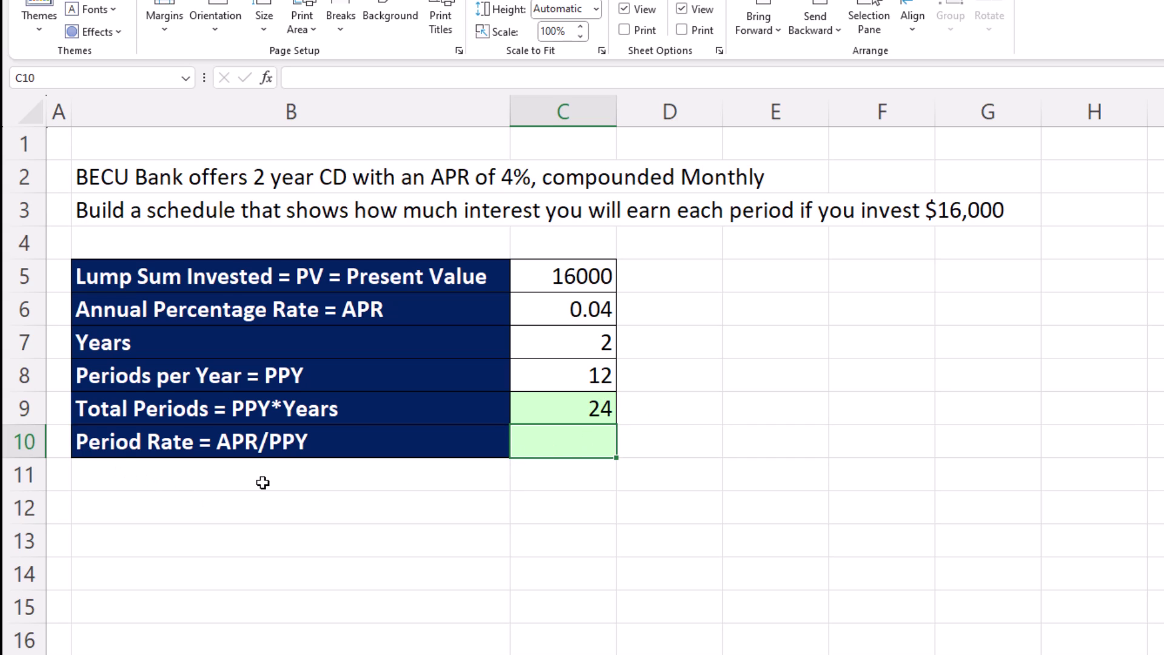
Step: Calculate the Period Rate in C10 as =C6/C8
{"action": "left_click", "coordinate": [599, 316]}
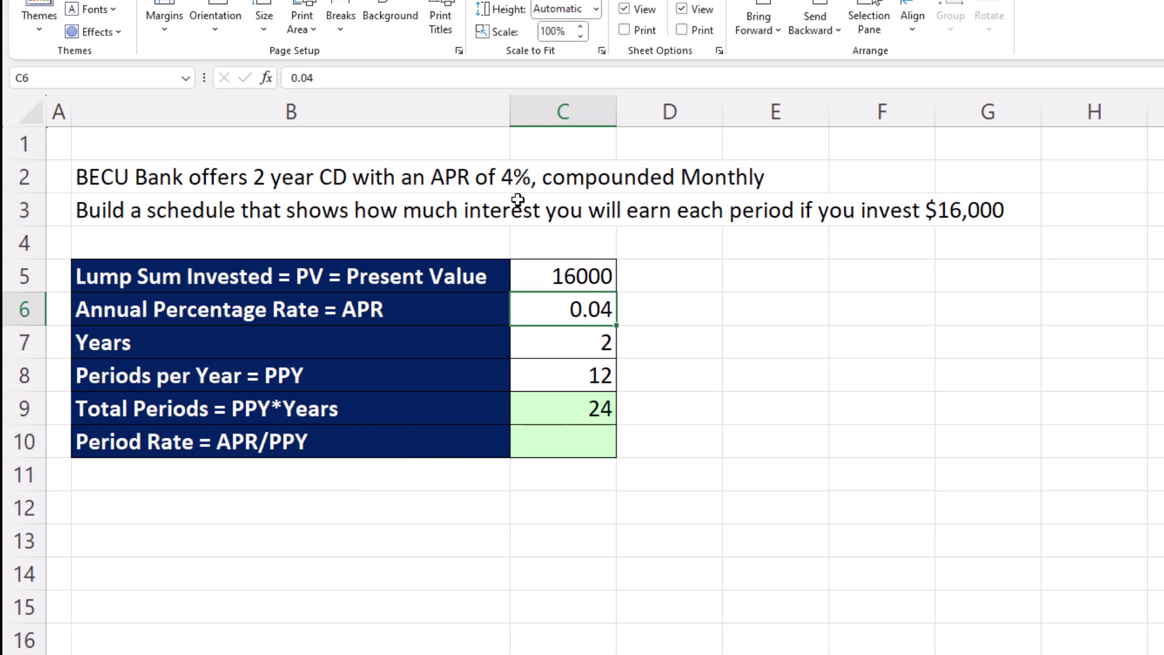
{"action": "left_click", "coordinate": [568, 380]}
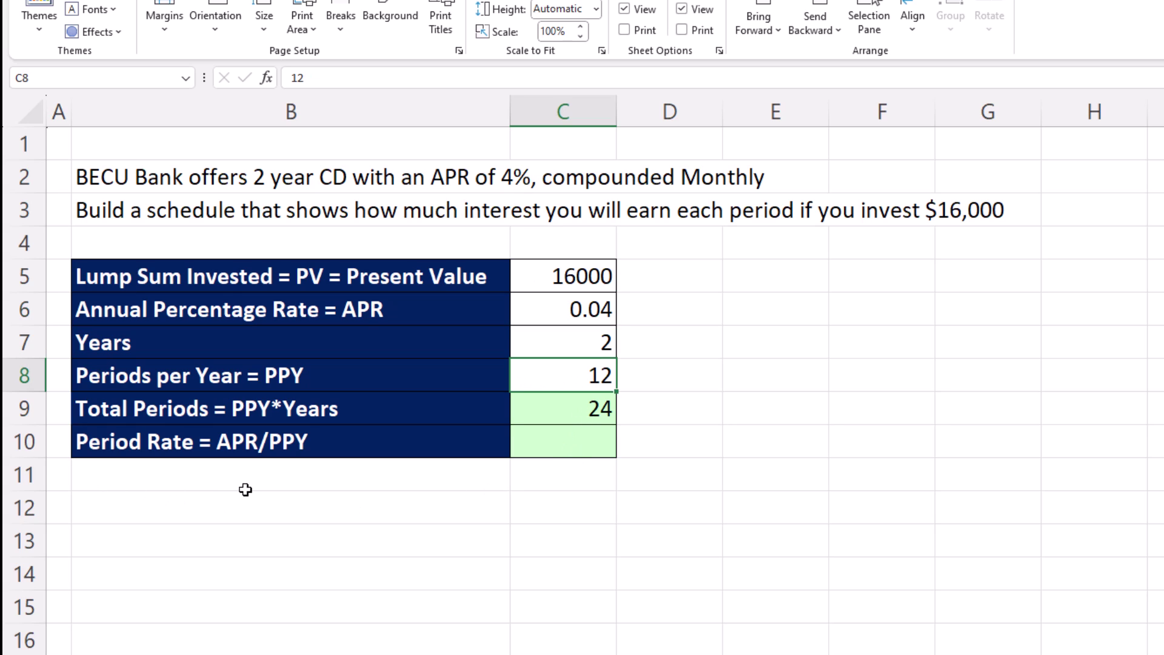
{"action": "left_click", "coordinate": [578, 455]}
{"action": "type", "text": "="}
{"action": "key", "text": "Up"}
{"action": "key", "text": "Up"}
{"action": "key", "text": "Up"}
{"action": "key", "text": "Up"}
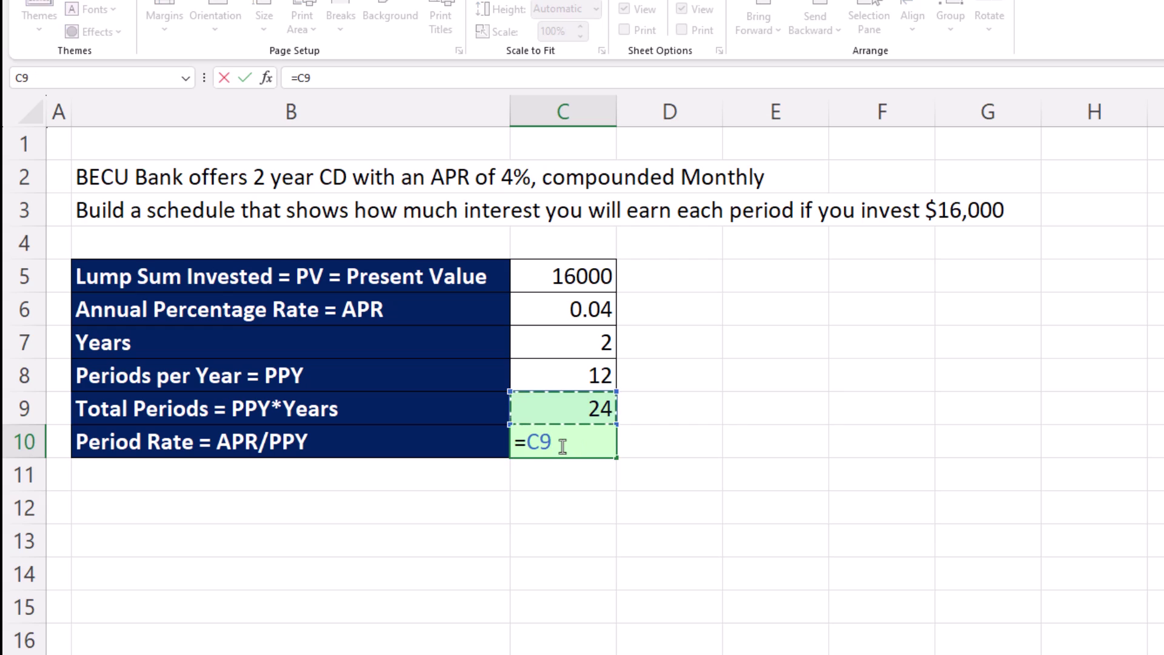
{"action": "type", "text": "/"}
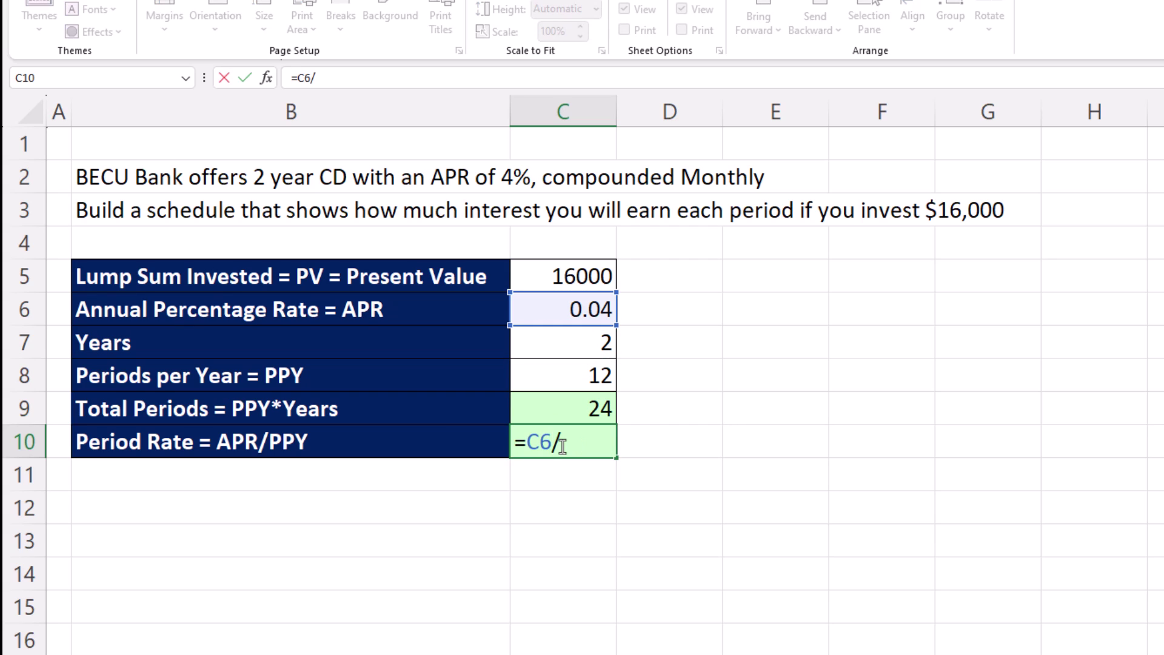
{"action": "key", "text": "Up"}
{"action": "key", "text": "Up"}
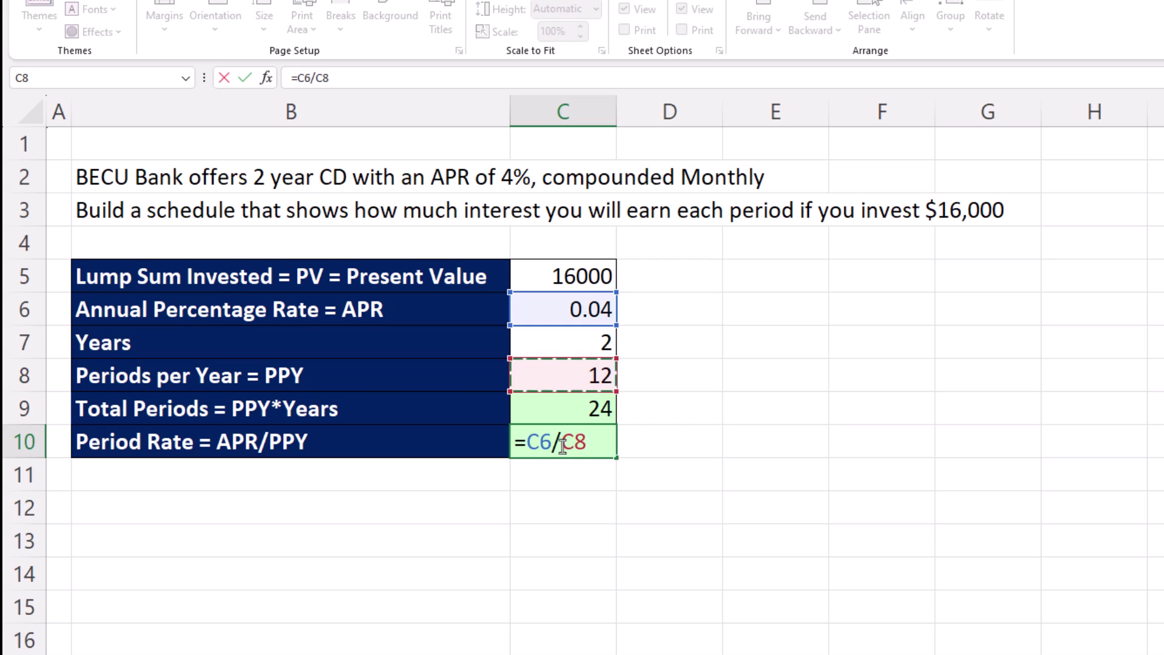
{"action": "key", "text": "Return"}
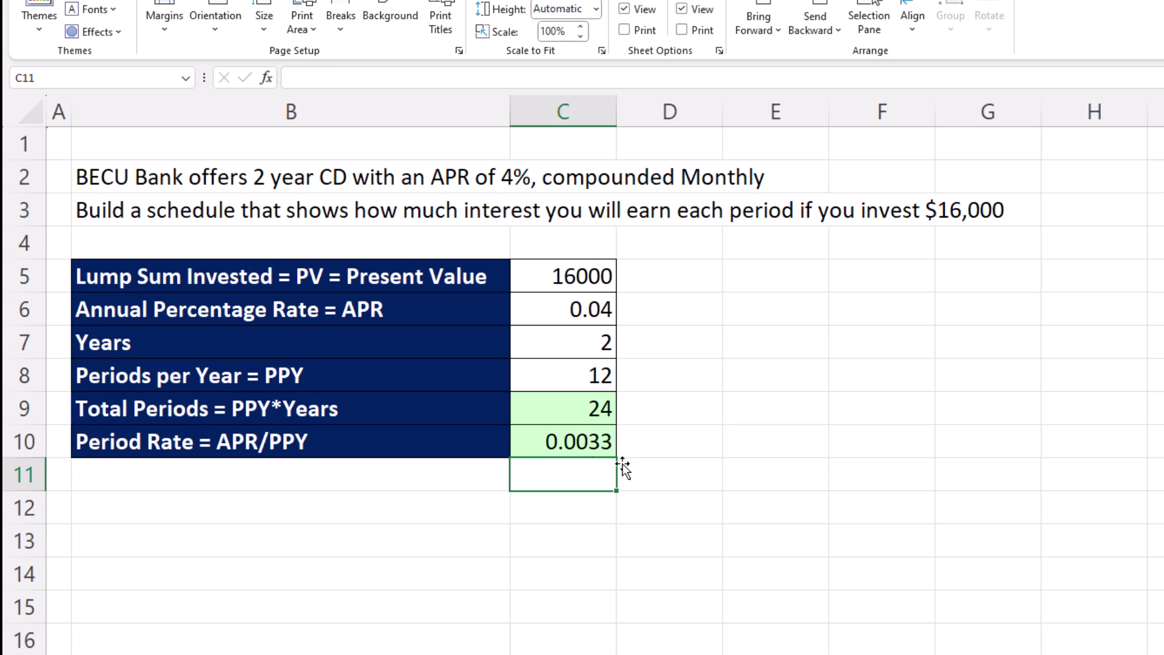
Step: Review the new schedule's Periods 0–3 column and select the first Intereset Paid cell
{"action": "left_click", "coordinate": [779, 470]}
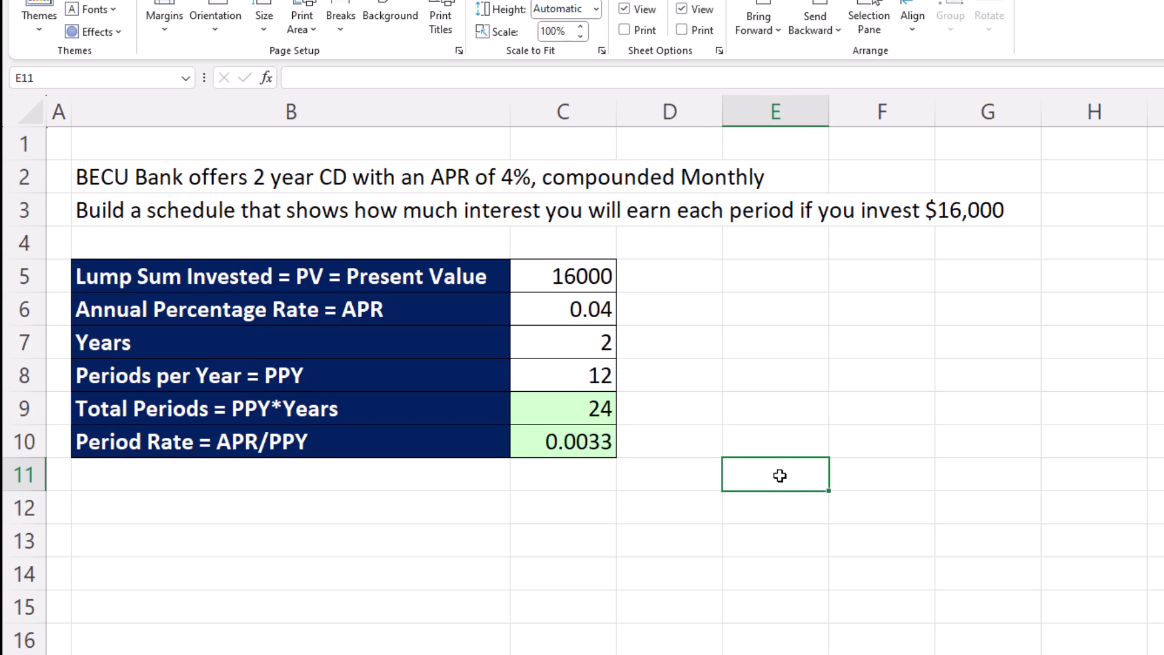
{"action": "left_click", "coordinate": [778, 513]}
{"action": "left_click", "coordinate": [775, 542]}
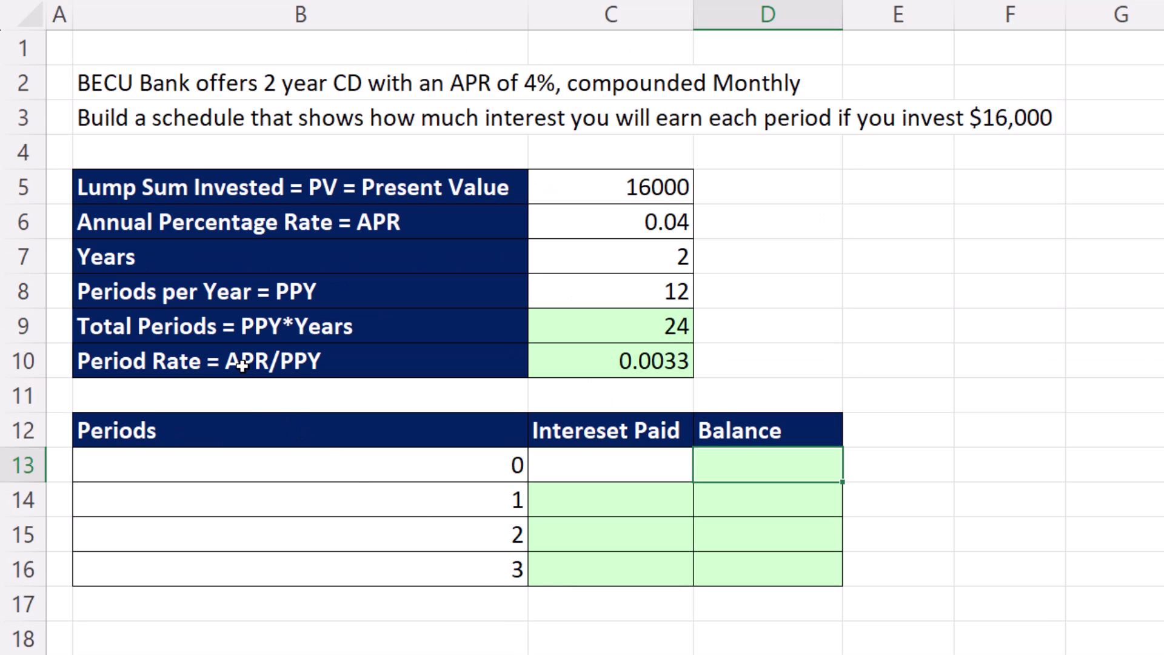
{"action": "left_click", "coordinate": [305, 437]}
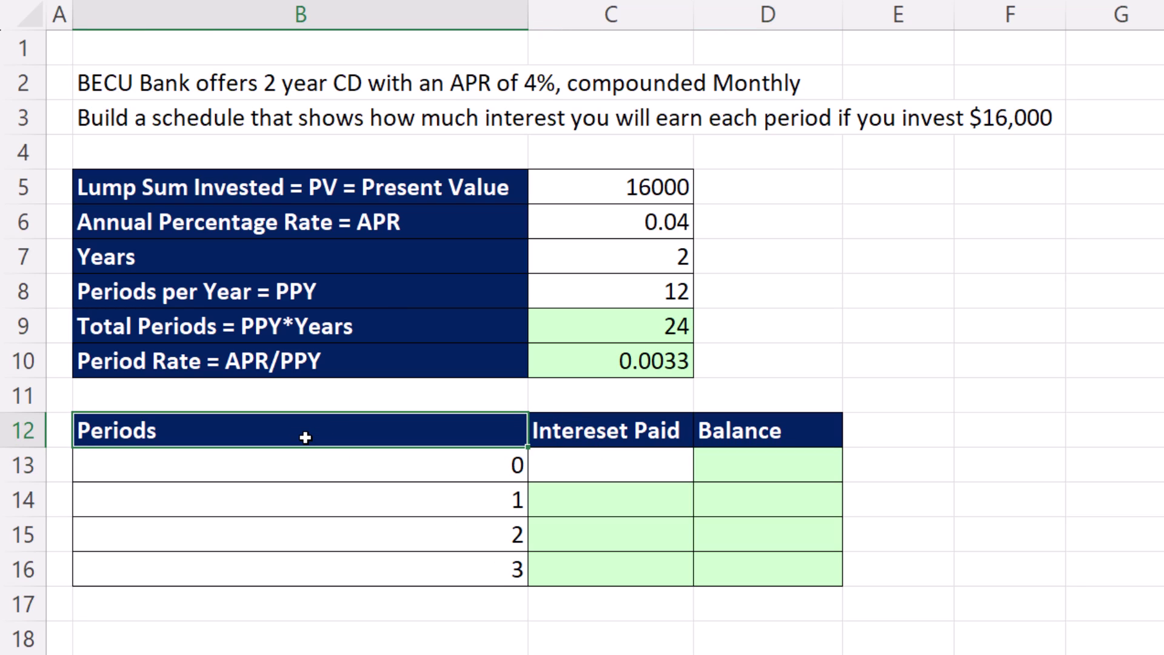
{"action": "left_click", "coordinate": [337, 485]}
{"action": "left_click", "coordinate": [321, 471]}
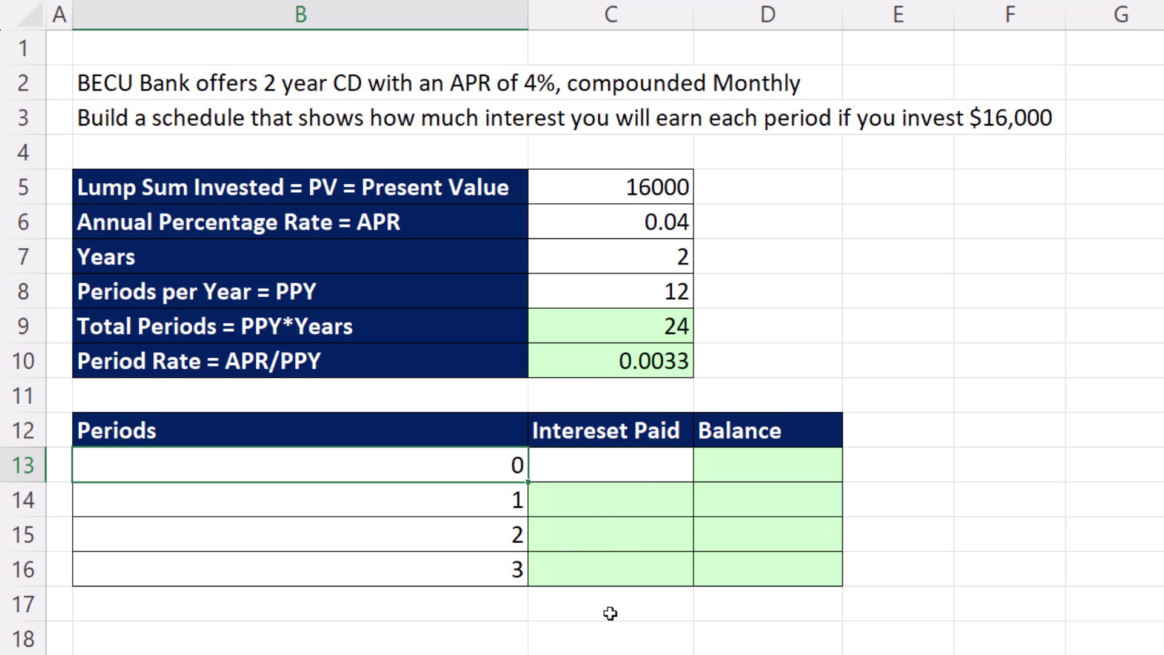
{"action": "left_click", "coordinate": [619, 466]}
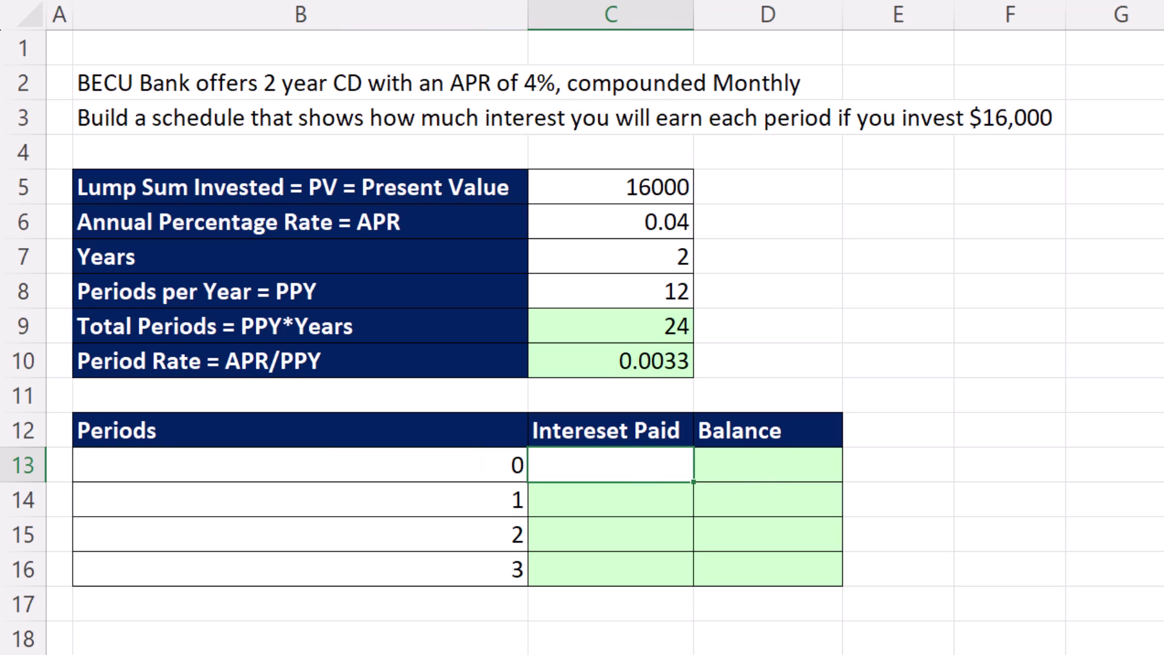
Step: Set the period 0 balance in D13 to =C5, giving 16000
{"action": "left_click", "coordinate": [767, 467]}
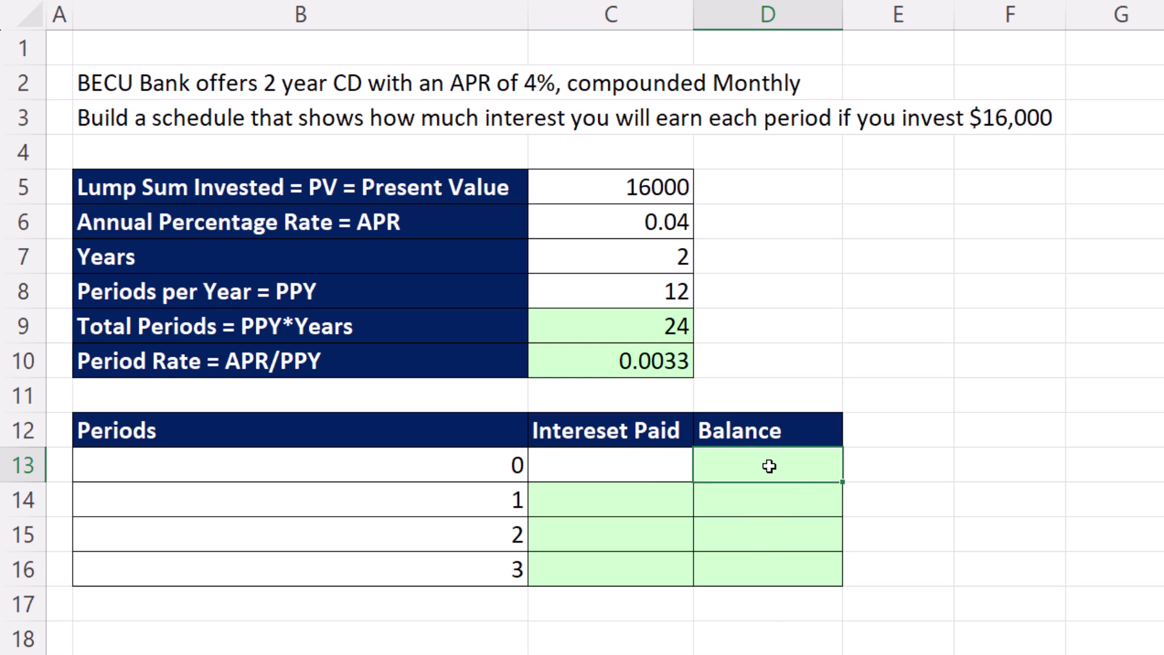
{"action": "type", "text": "="}
{"action": "left_click", "coordinate": [623, 195]}
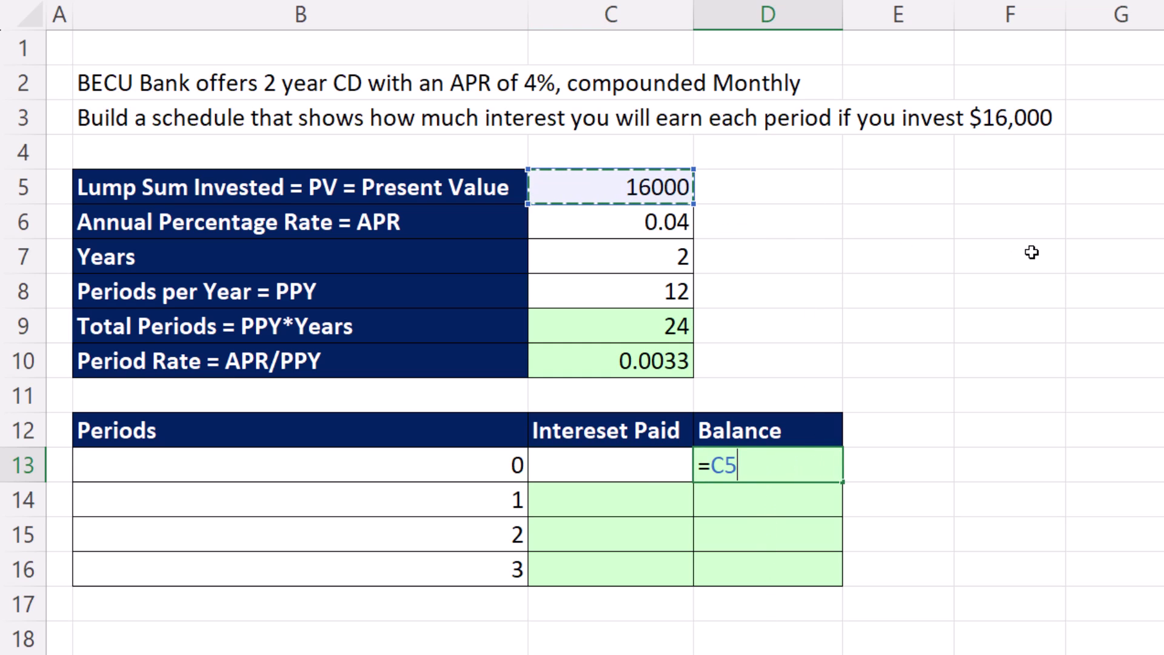
{"action": "key", "text": "Return"}
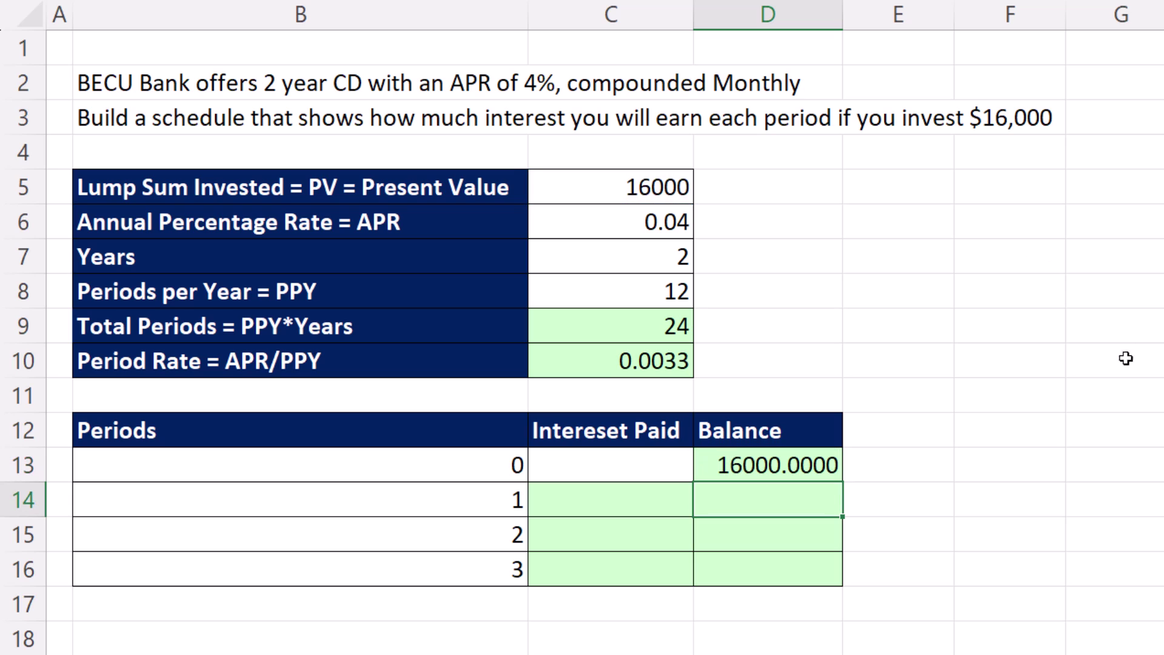
Step: Enter period 1 interest in C14 as =D13*C10, giving 53.3333
{"action": "left_click", "coordinate": [603, 507]}
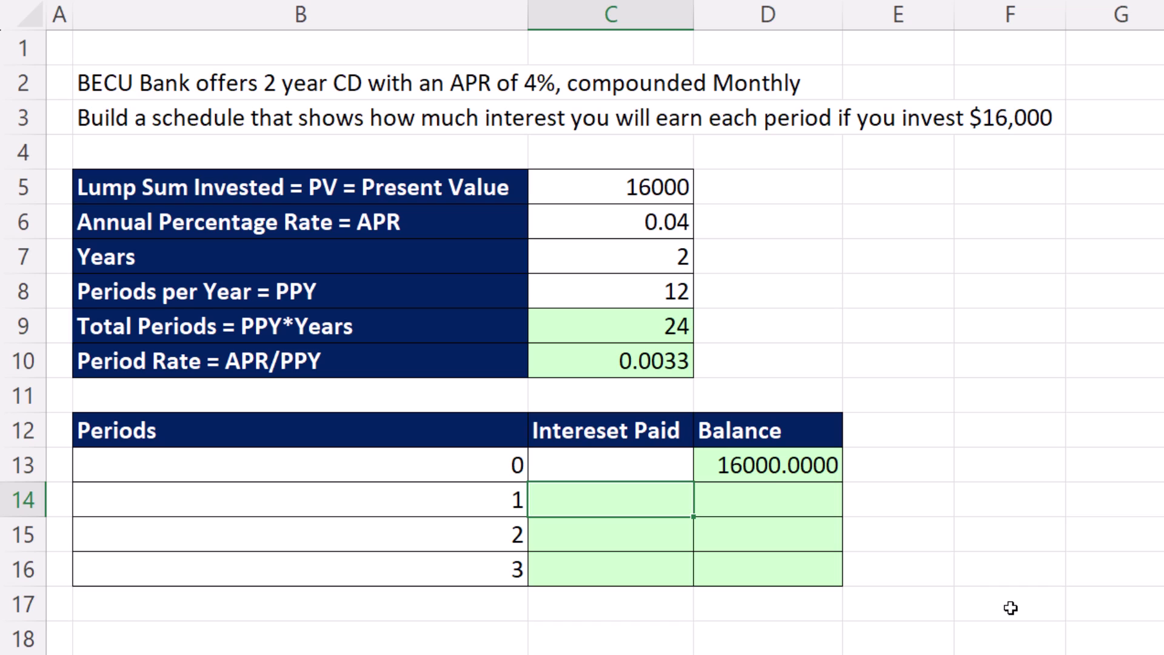
{"action": "left_click", "coordinate": [777, 466]}
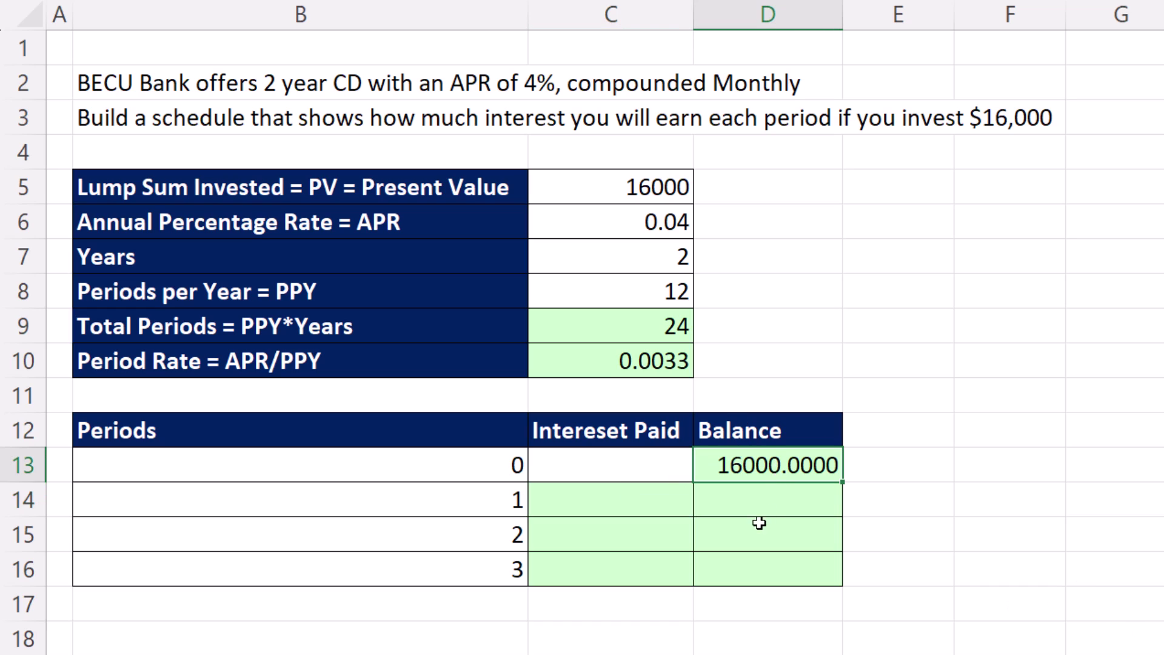
{"action": "left_click", "coordinate": [632, 497]}
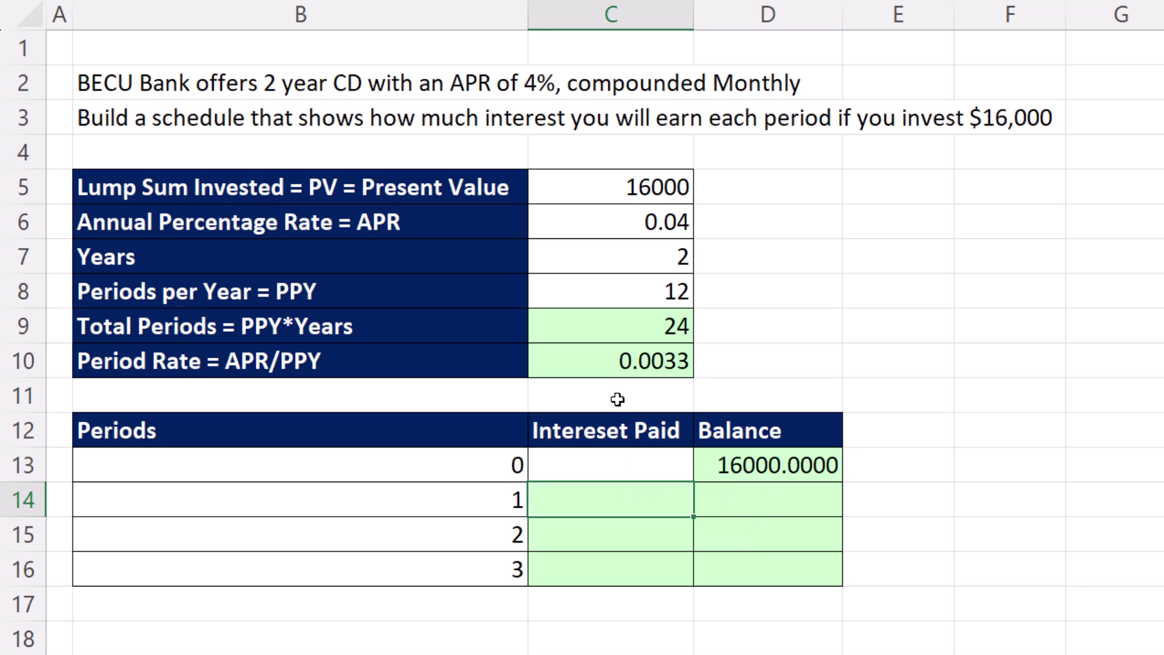
{"action": "left_click", "coordinate": [608, 369]}
{"action": "left_click", "coordinate": [749, 464]}
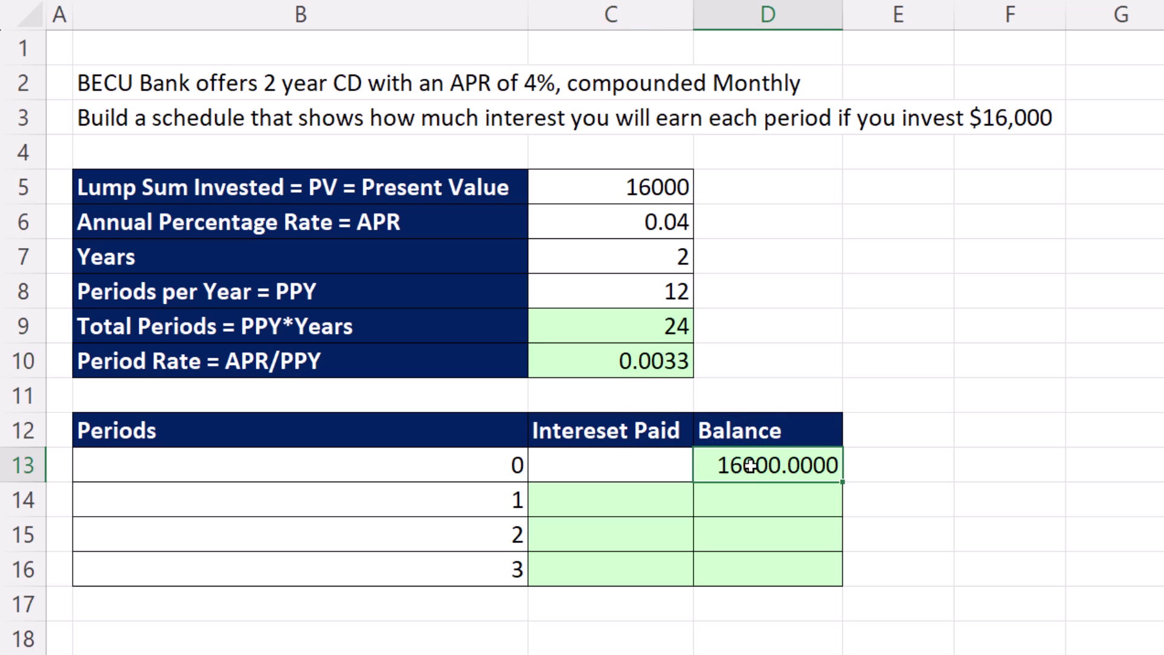
{"action": "left_click", "coordinate": [656, 500]}
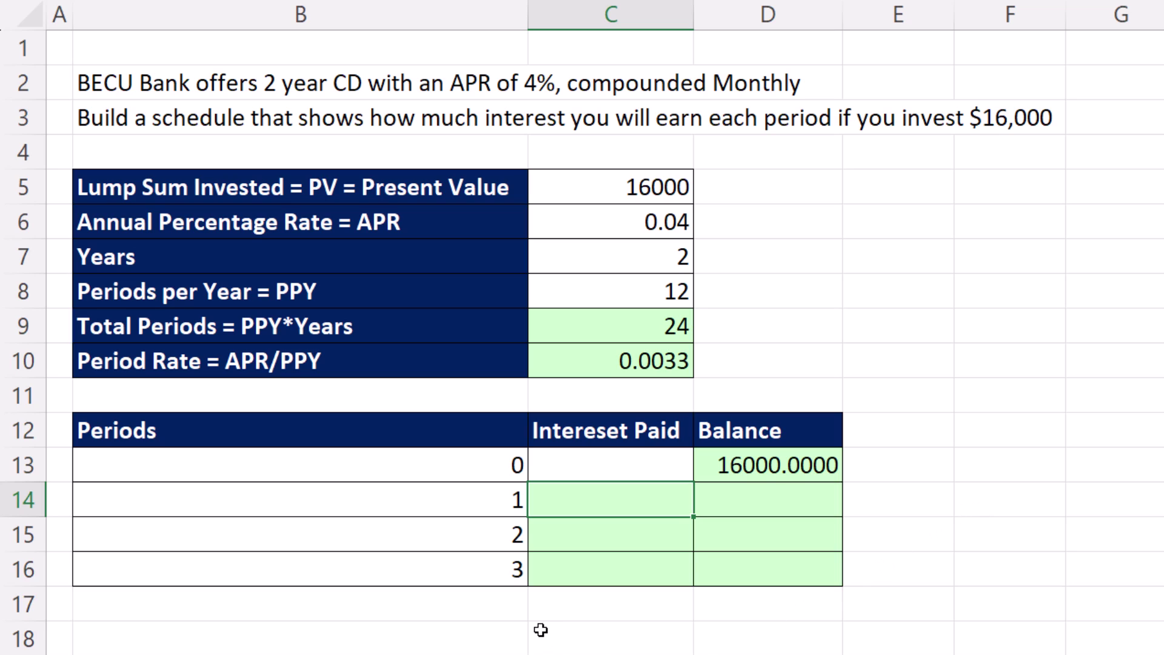
{"action": "type", "text": "="}
{"action": "left_click", "coordinate": [763, 459]}
{"action": "type", "text": "*"}
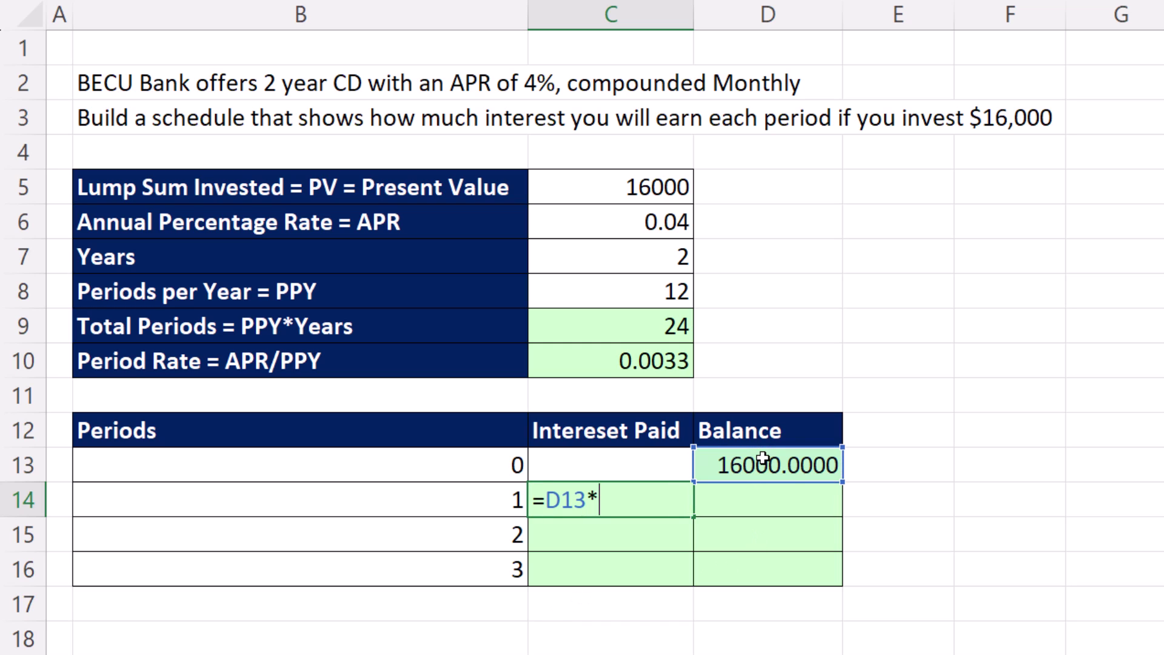
{"action": "left_click", "coordinate": [600, 350]}
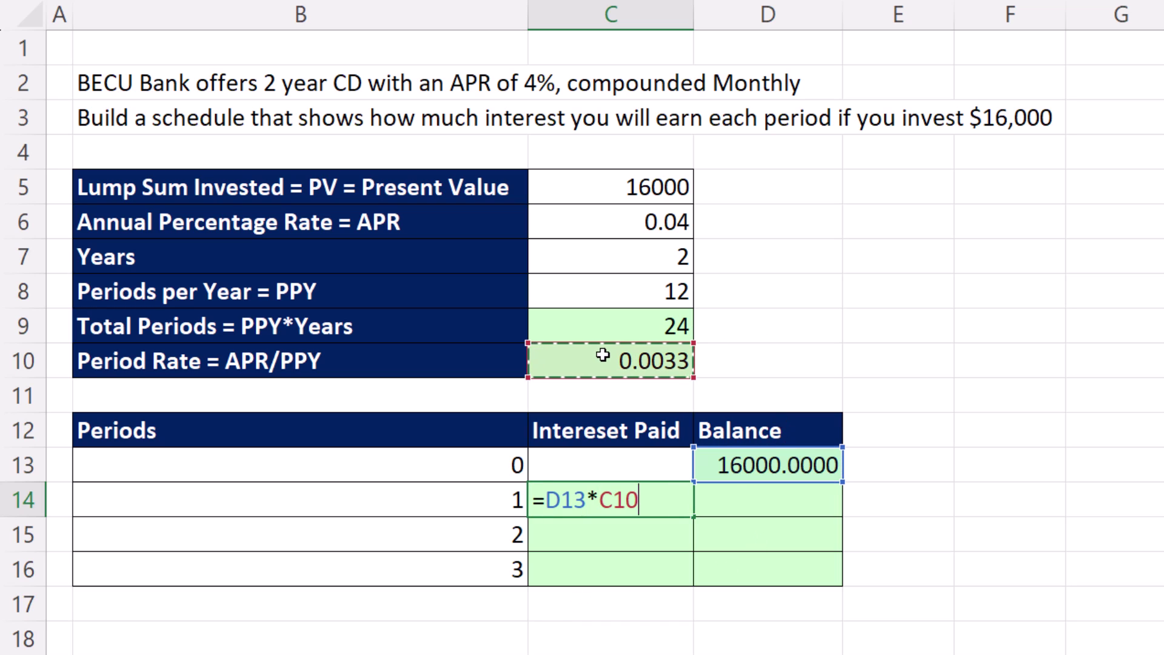
{"action": "key", "text": "Return"}
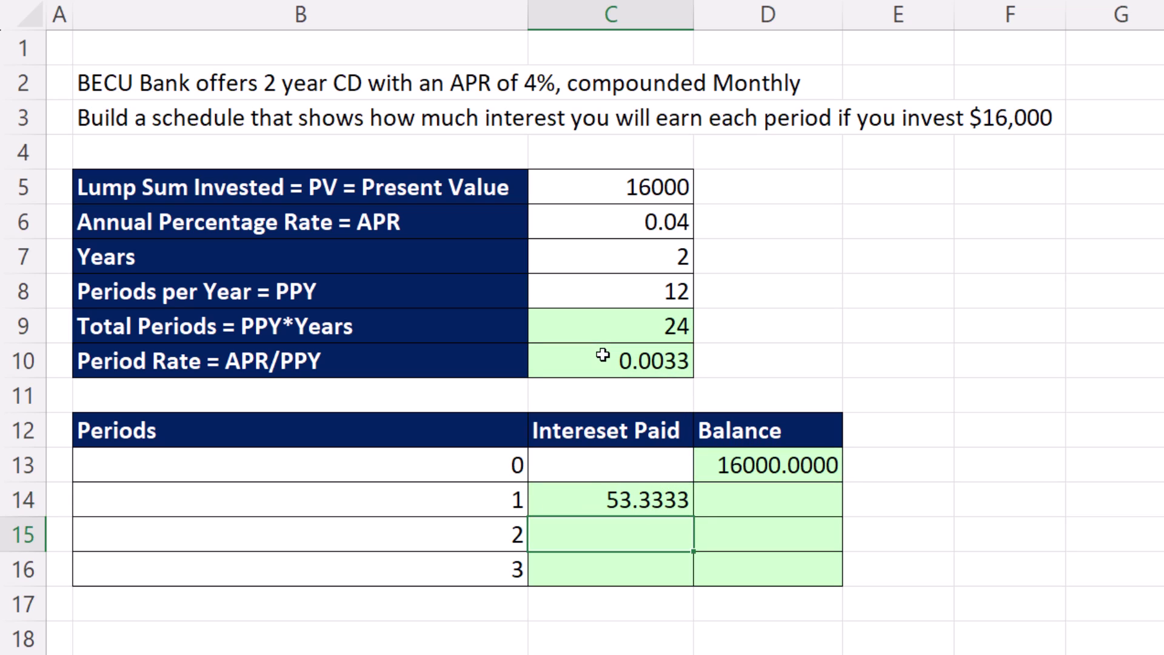
Step: Enter the period 1 balance in D14 as =D13+C14
{"action": "left_click", "coordinate": [729, 499]}
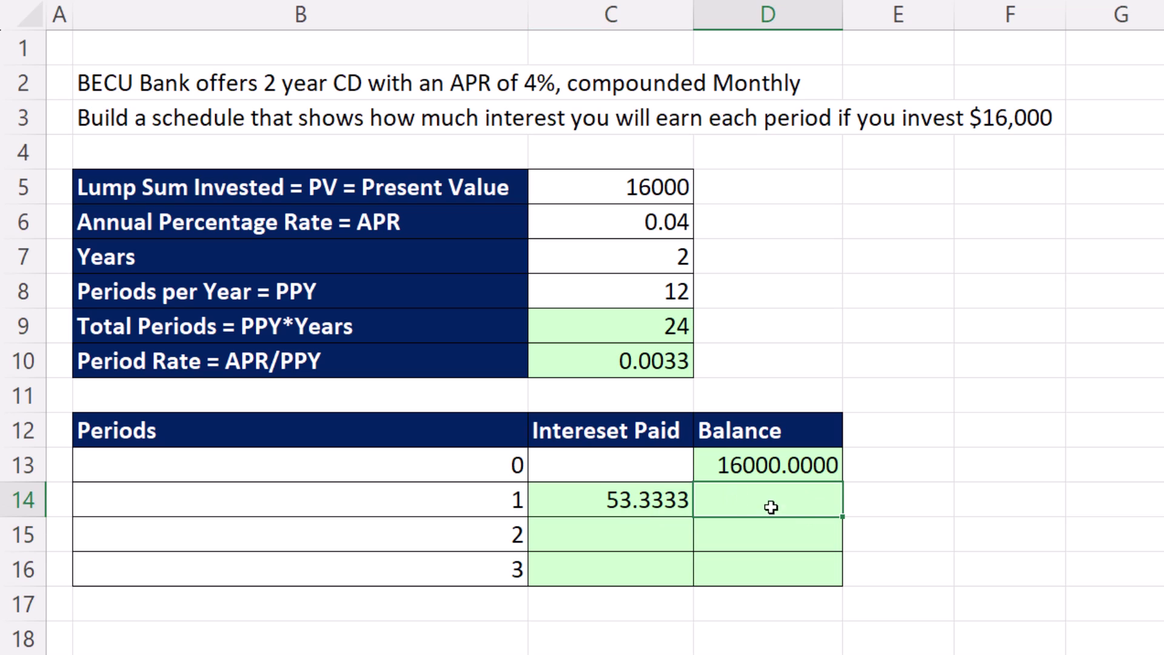
{"action": "type", "text": "="}
{"action": "left_click", "coordinate": [815, 449]}
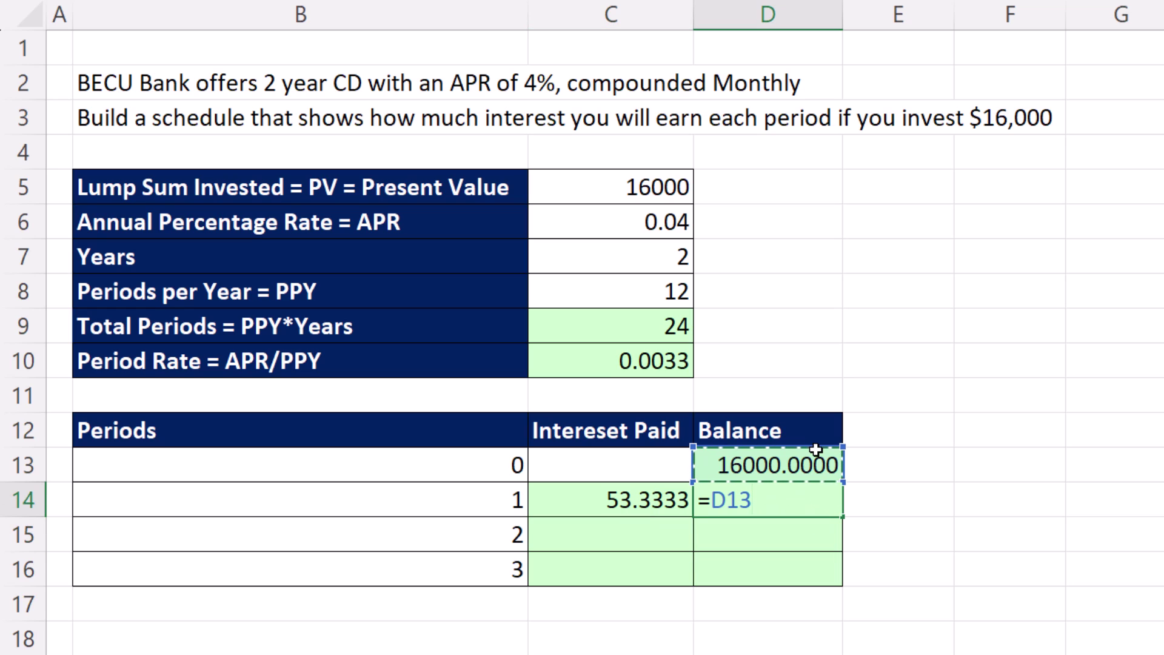
{"action": "type", "text": "+"}
{"action": "key", "text": "Left"}
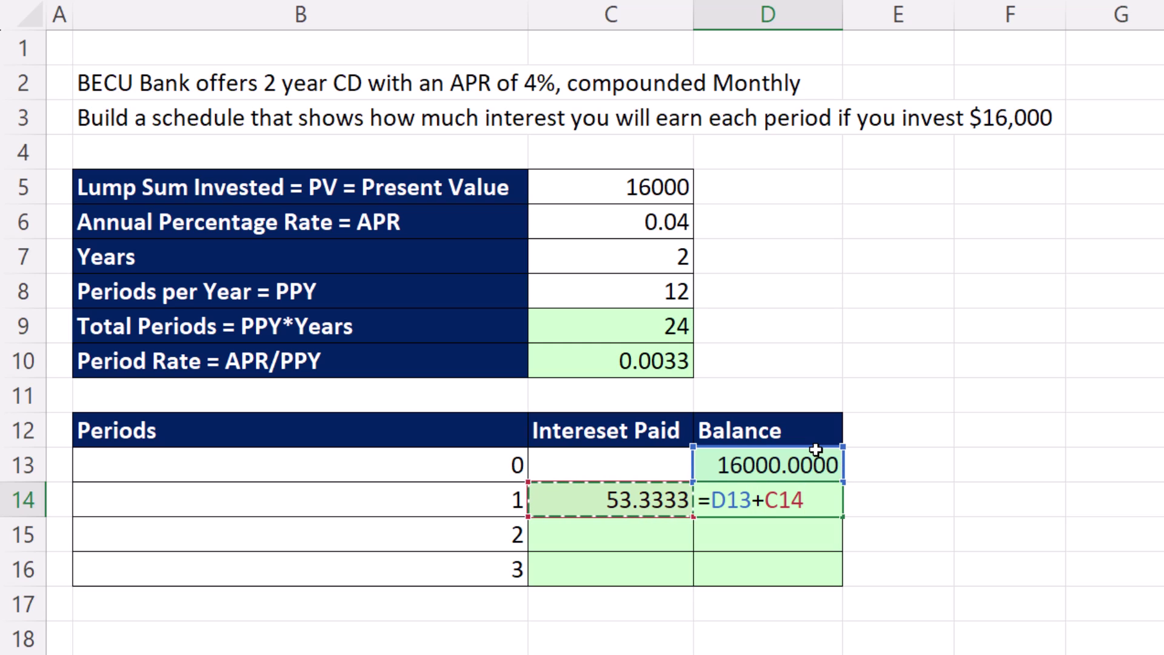
{"action": "key", "text": "ctrl+Return"}
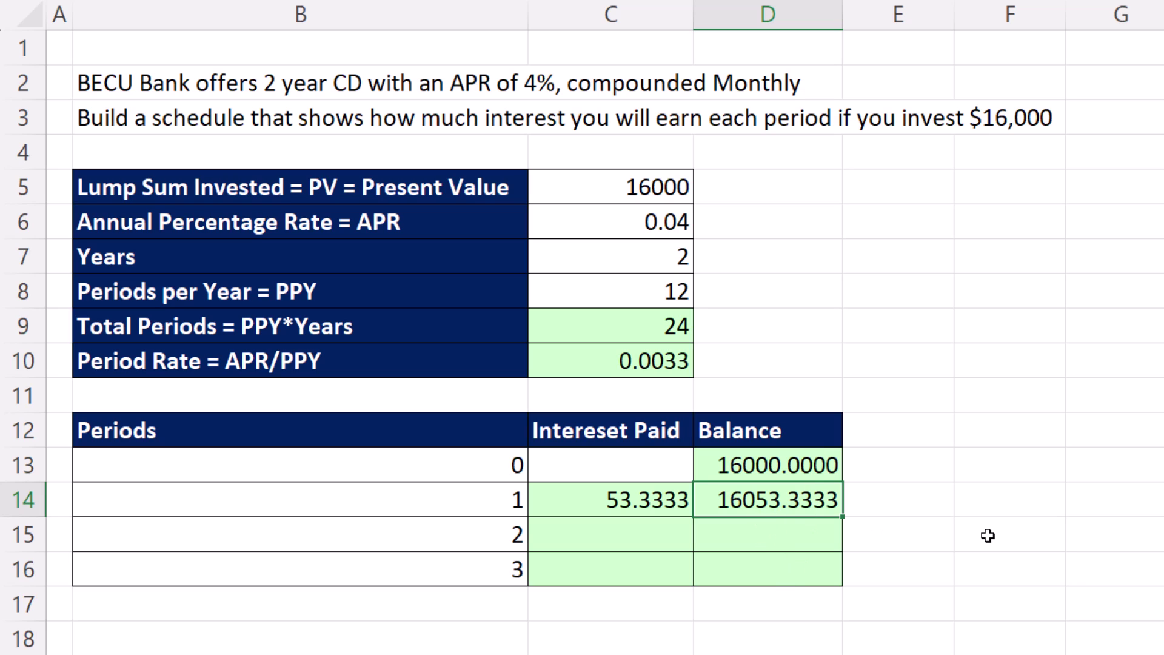
Step: Enter period 2 interest in C15 as =D14*C10, giving 53.5111
{"action": "left_click", "coordinate": [840, 549]}
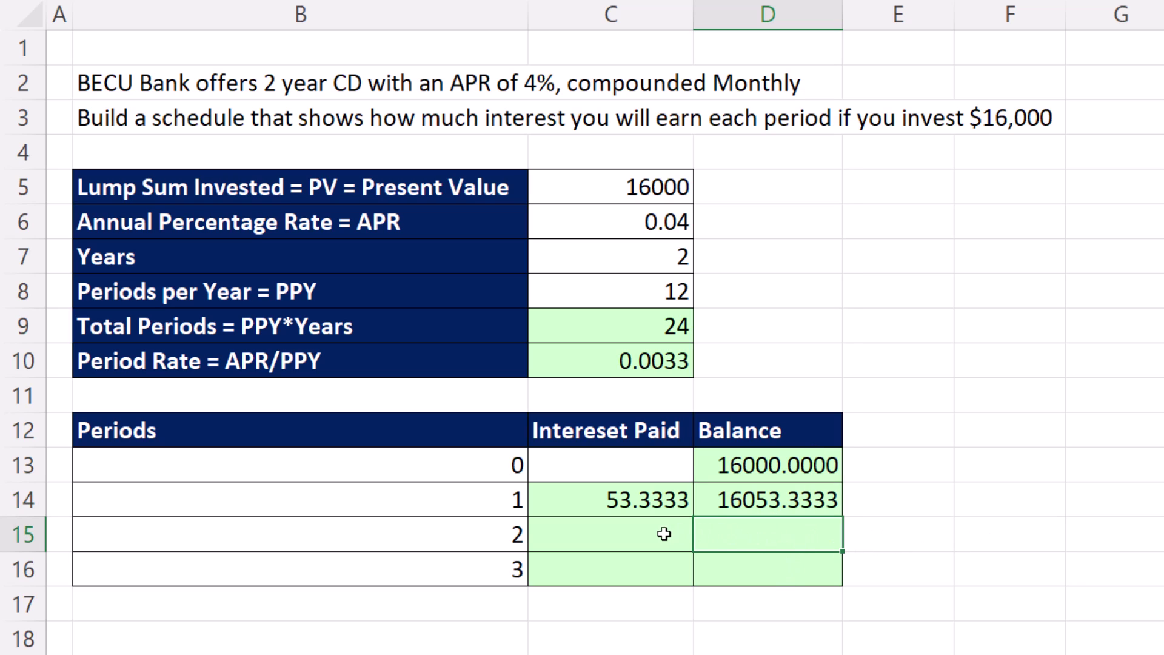
{"action": "left_click", "coordinate": [657, 534]}
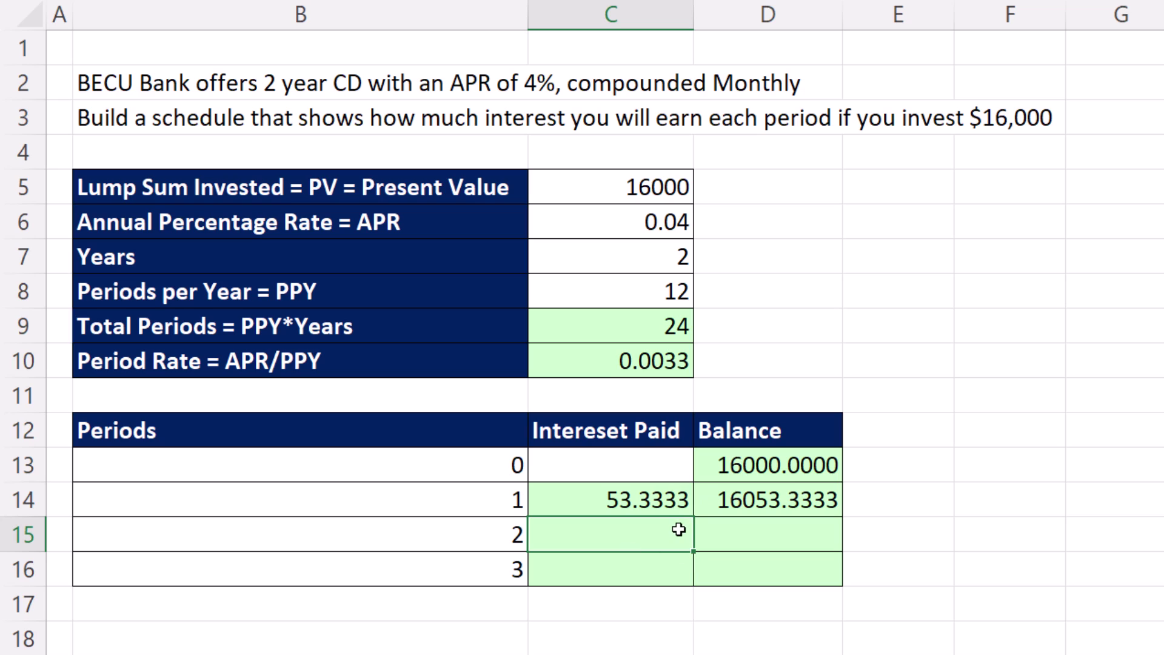
{"action": "left_click", "coordinate": [757, 470]}
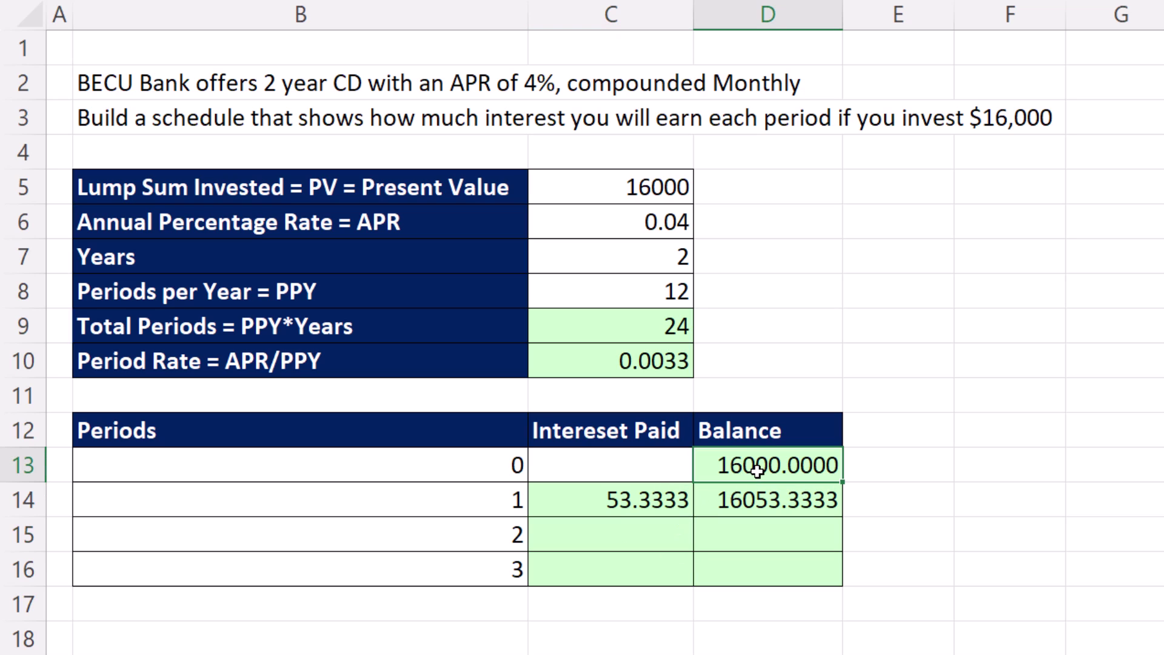
{"action": "left_click", "coordinate": [661, 539]}
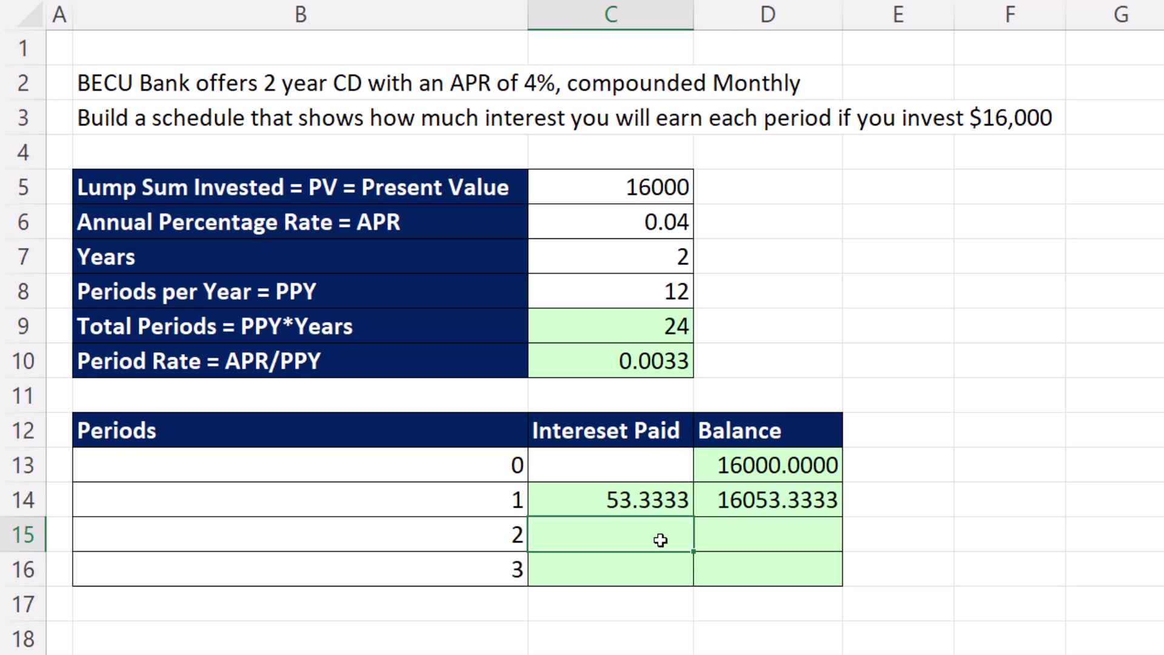
{"action": "left_click", "coordinate": [755, 507]}
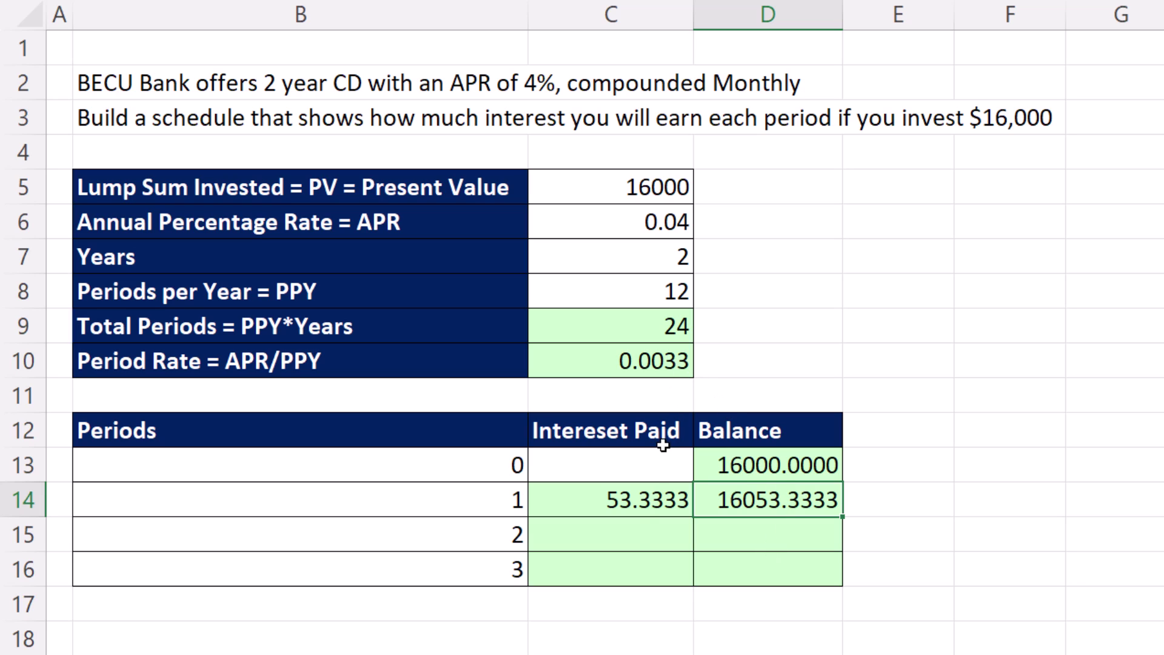
{"action": "left_click", "coordinate": [633, 543]}
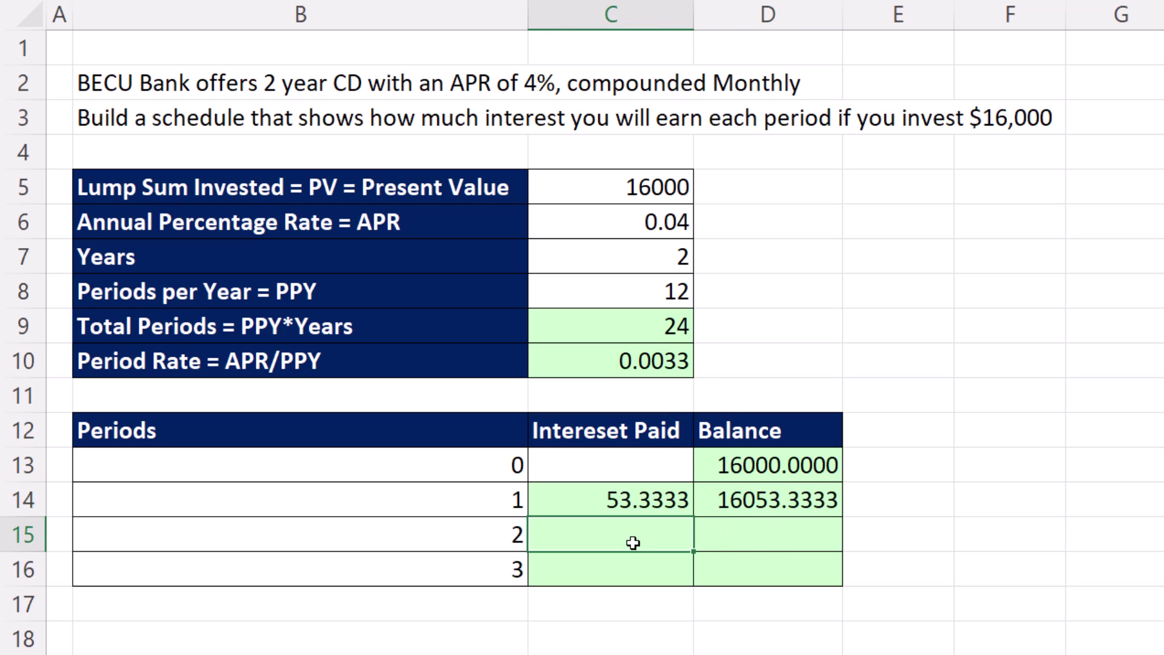
{"action": "type", "text": "="}
{"action": "left_click", "coordinate": [813, 503]}
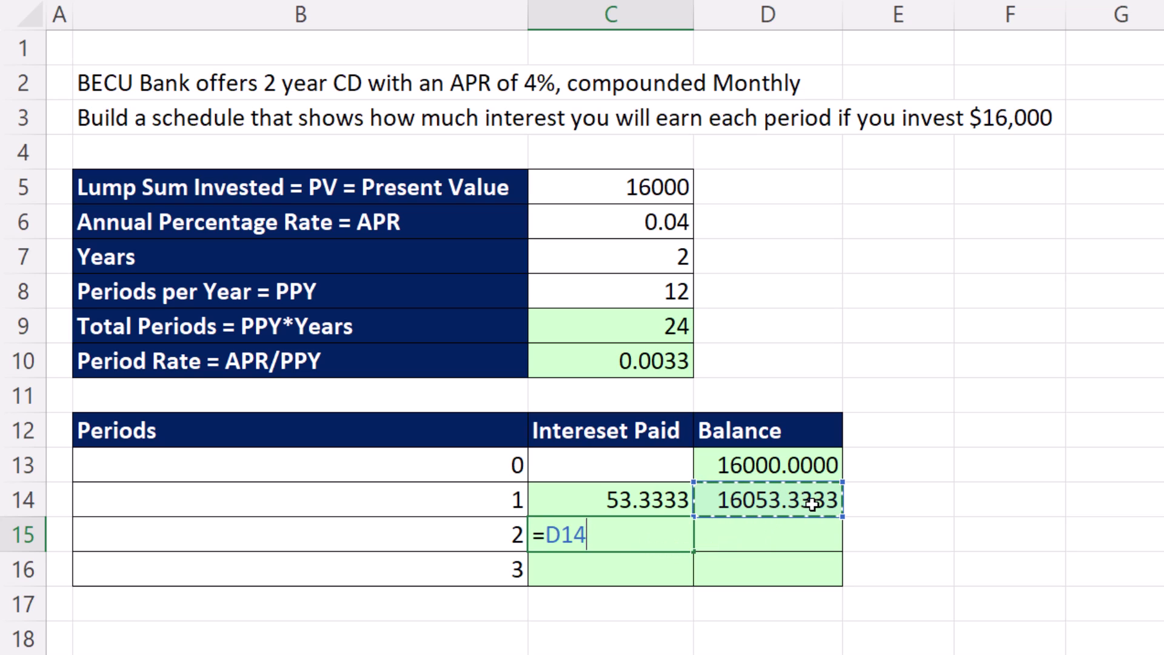
{"action": "type", "text": "*"}
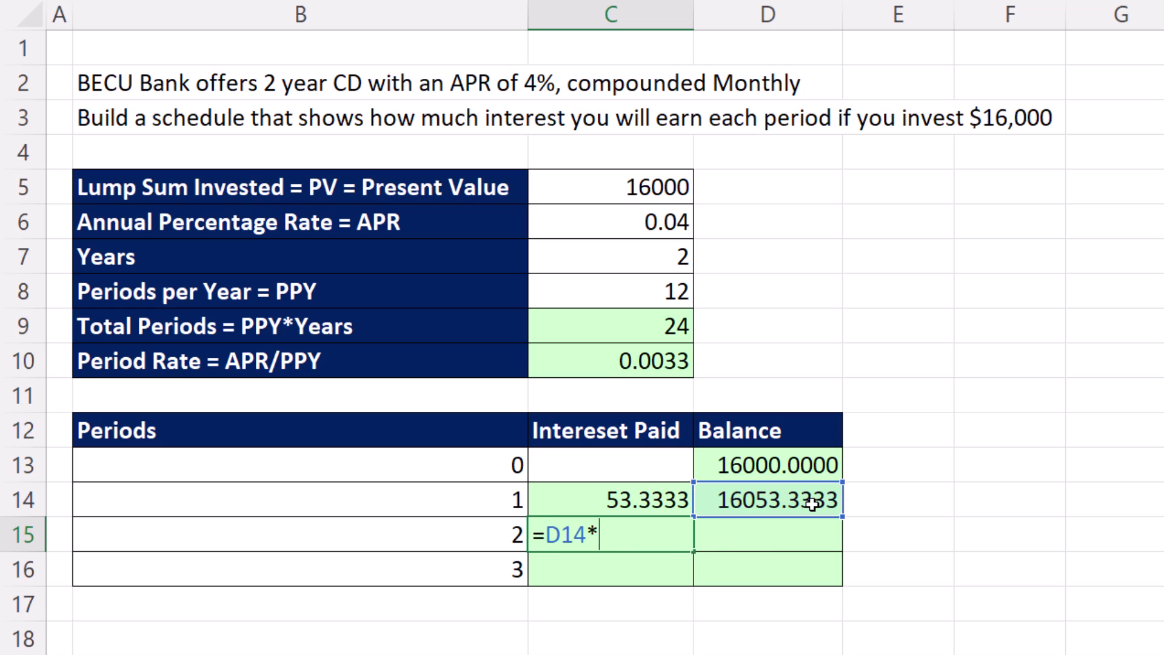
{"action": "left_click", "coordinate": [665, 362]}
{"action": "key", "text": "Tab"}
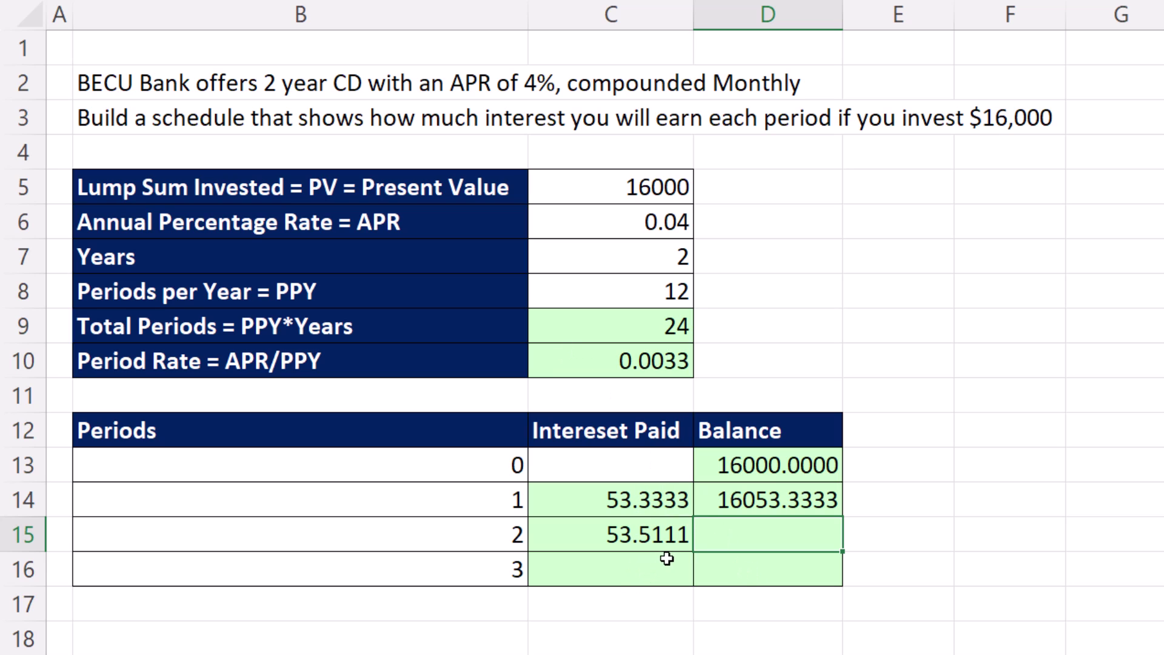
Step: Enter the period 2 balance as =D14+C15, giving 16106.8444
{"action": "type", "text": "="}
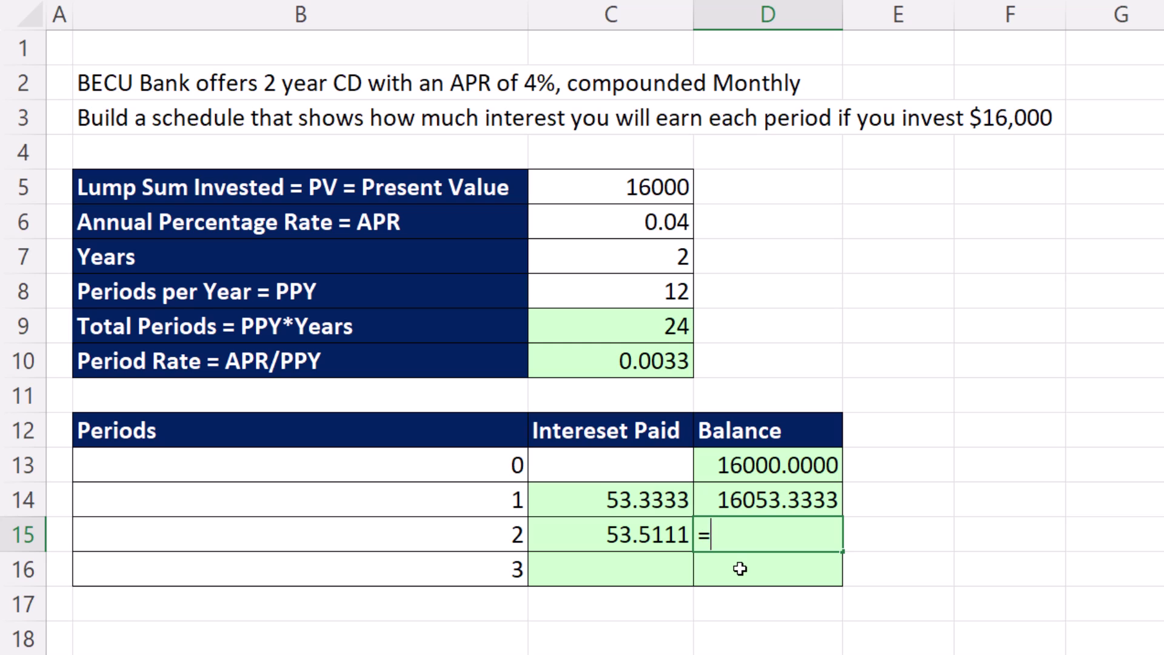
{"action": "key", "text": "Up"}
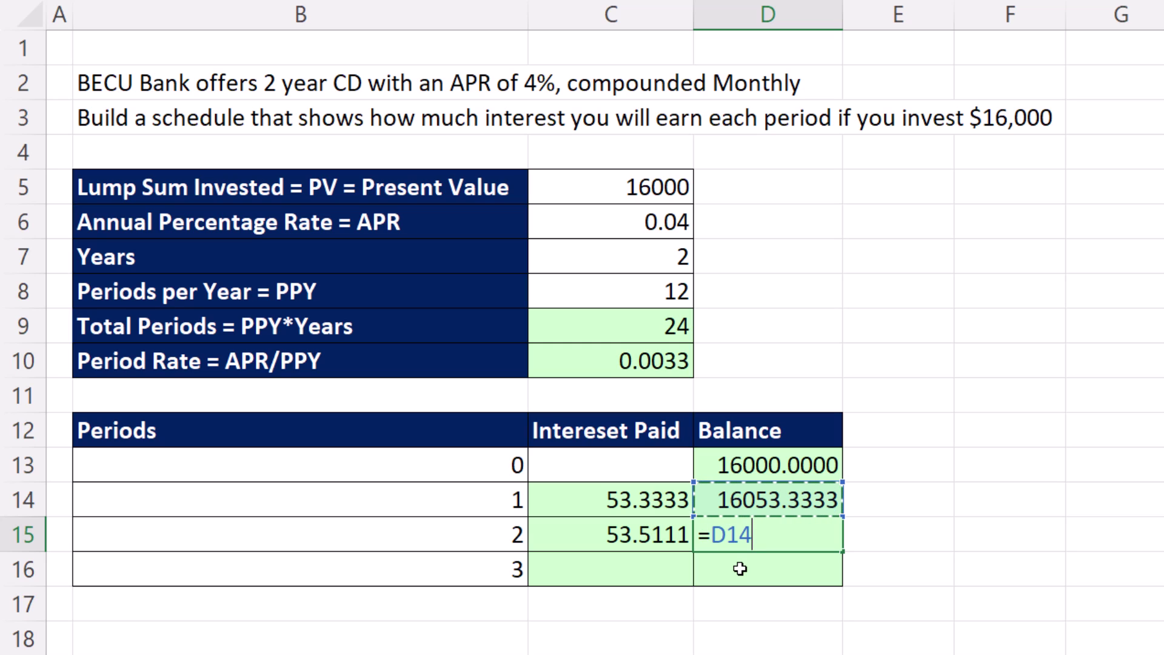
{"action": "type", "text": "+"}
{"action": "key", "text": "Left"}
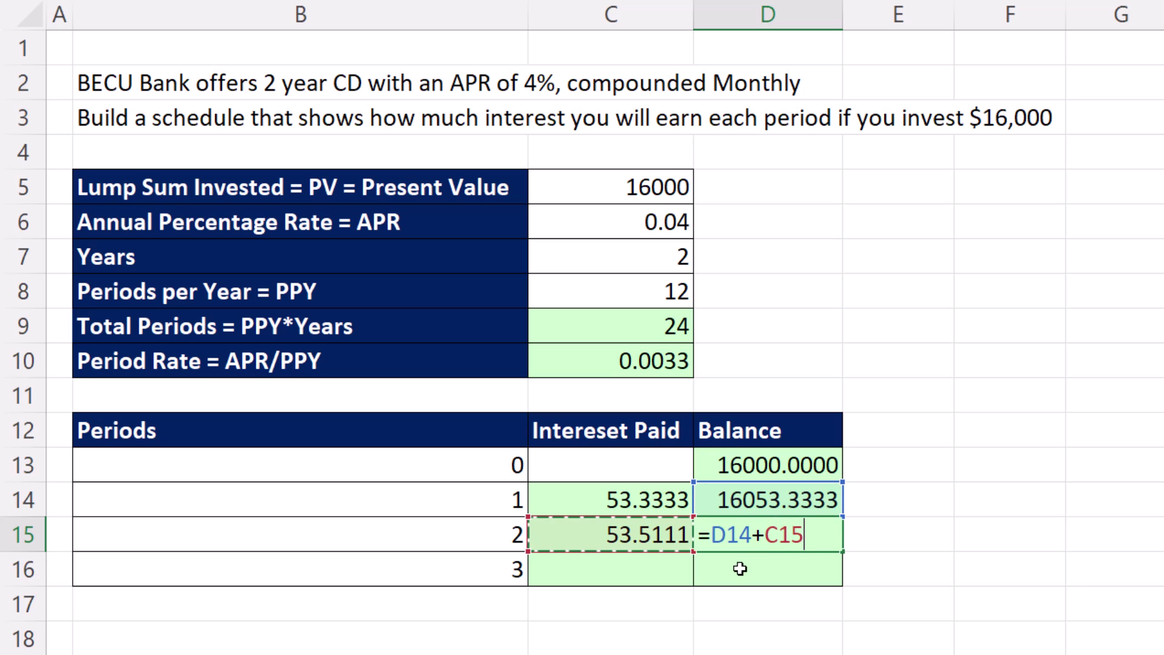
{"action": "key", "text": "Return"}
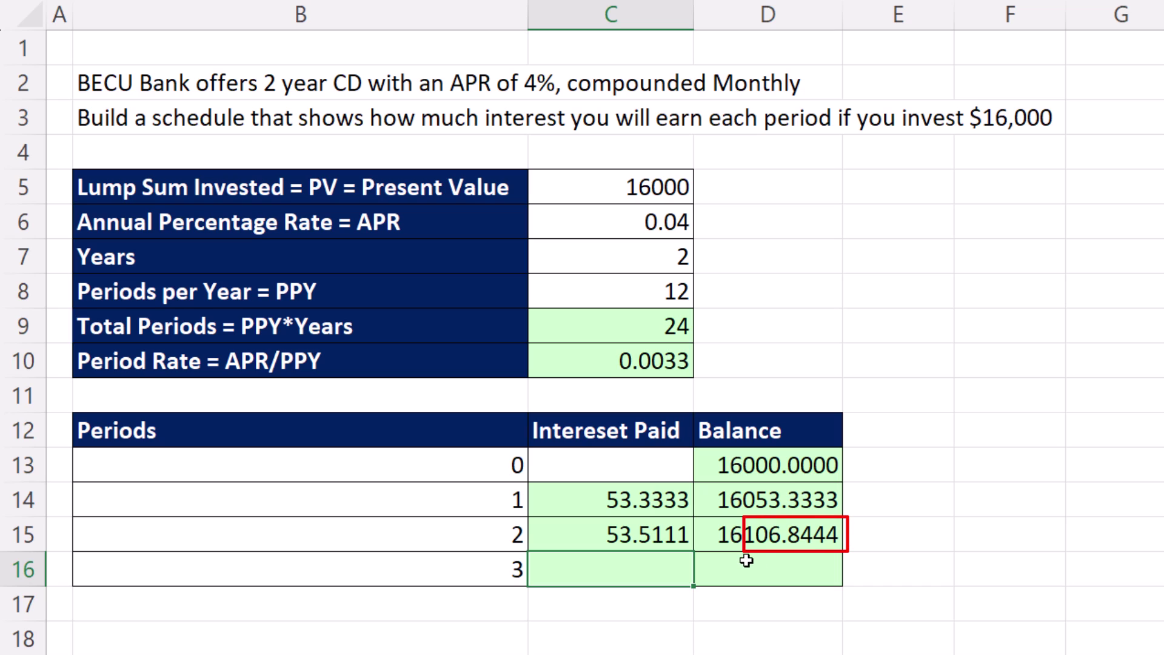
Step: Enter period 3 interest =D15*C10 and balance =D15+C16 (53.6895, 16160.5339)
{"action": "left_click", "coordinate": [772, 468]}
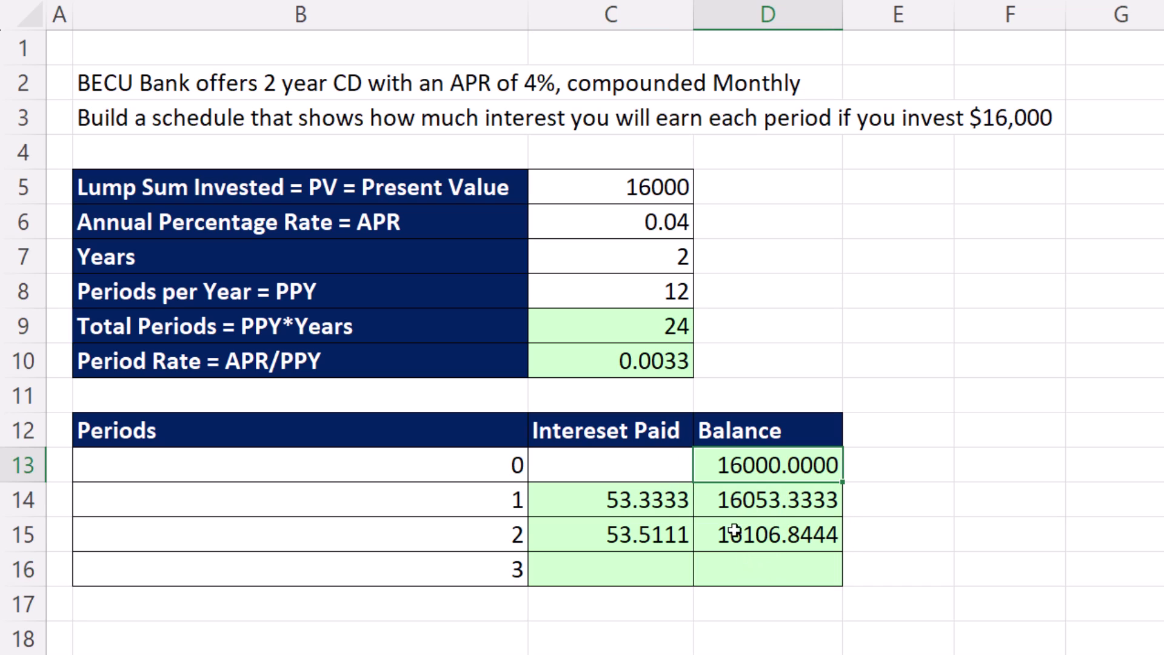
{"action": "left_click", "coordinate": [666, 570]}
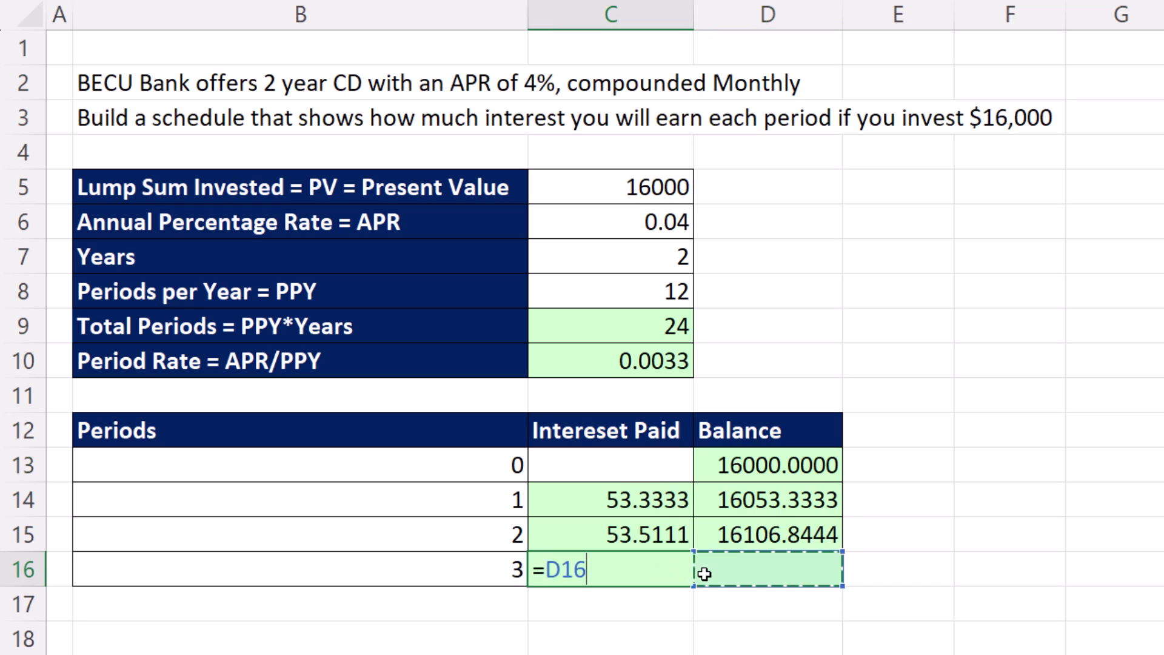
{"action": "key", "text": "Up"}
{"action": "type", "text": "*"}
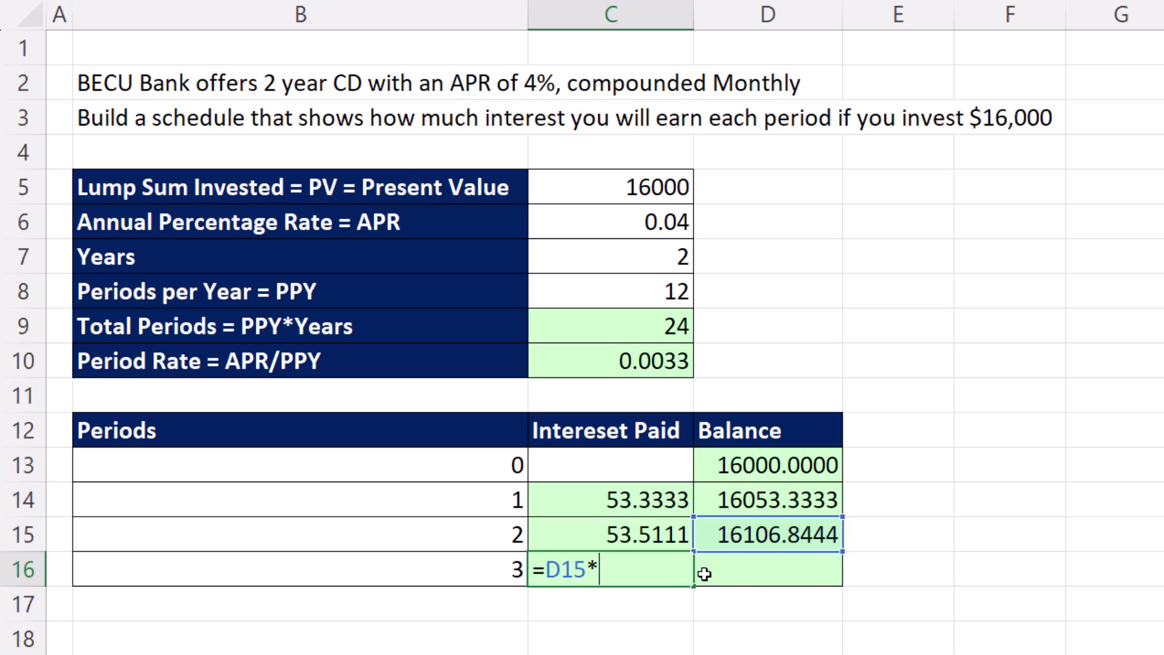
{"action": "key", "text": "Up"}
{"action": "key", "text": "Up"}
{"action": "key", "text": "Up"}
{"action": "key", "text": "Up"}
{"action": "key", "text": "Up"}
{"action": "key", "text": "Up"}
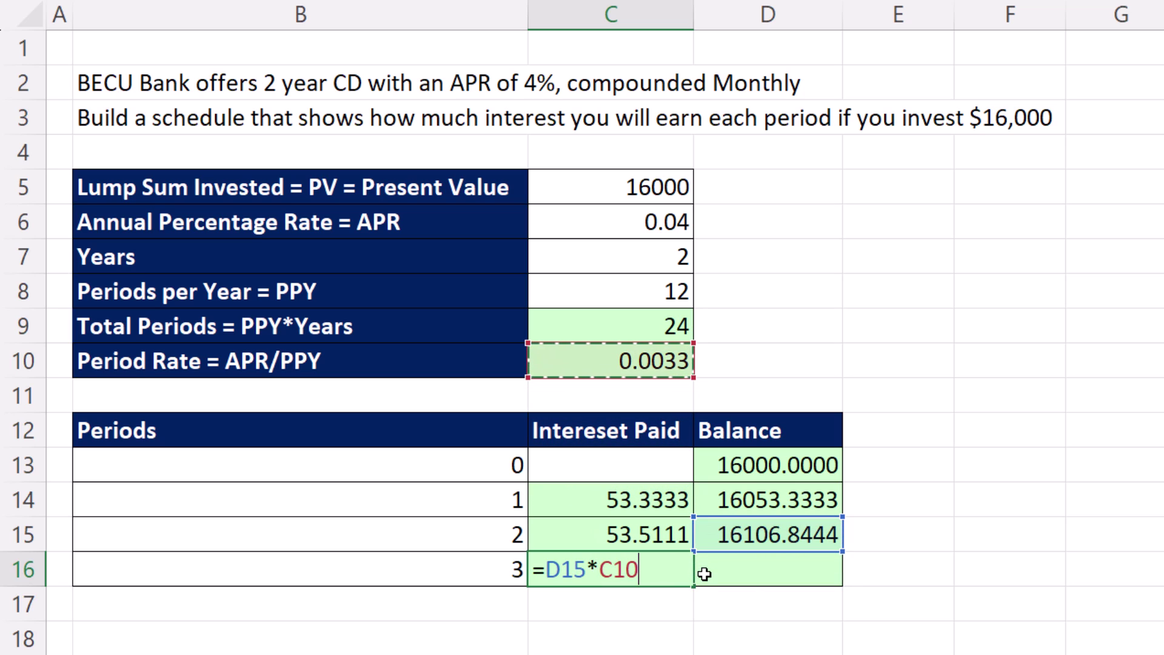
{"action": "key", "text": "Return"}
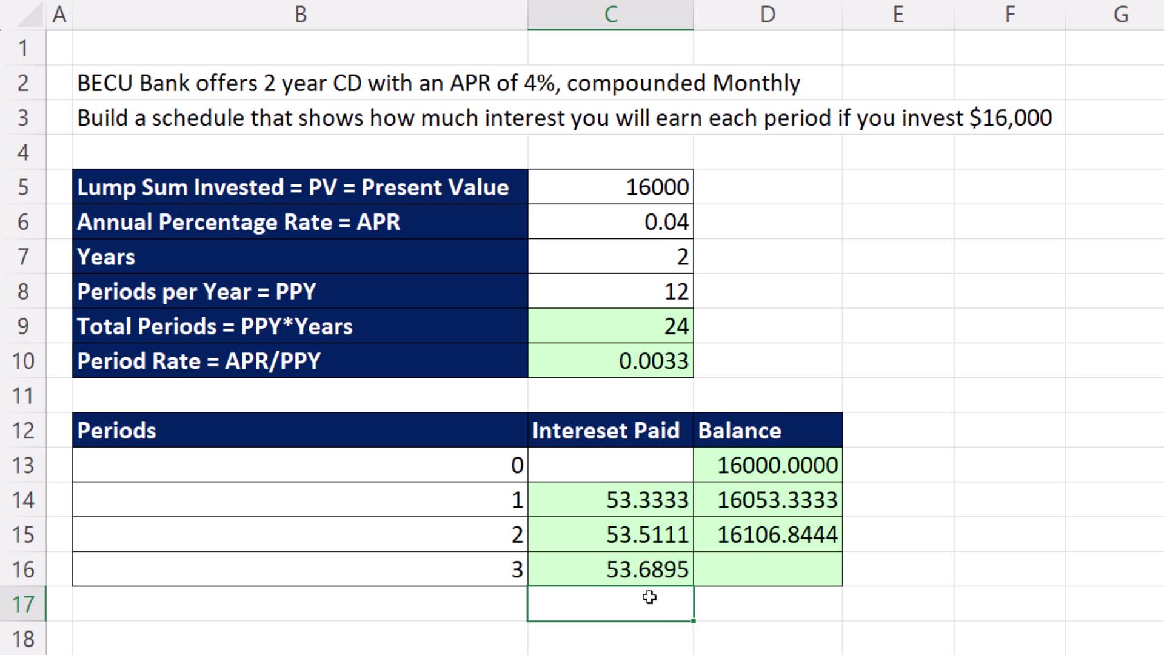
{"action": "left_click", "coordinate": [775, 569]}
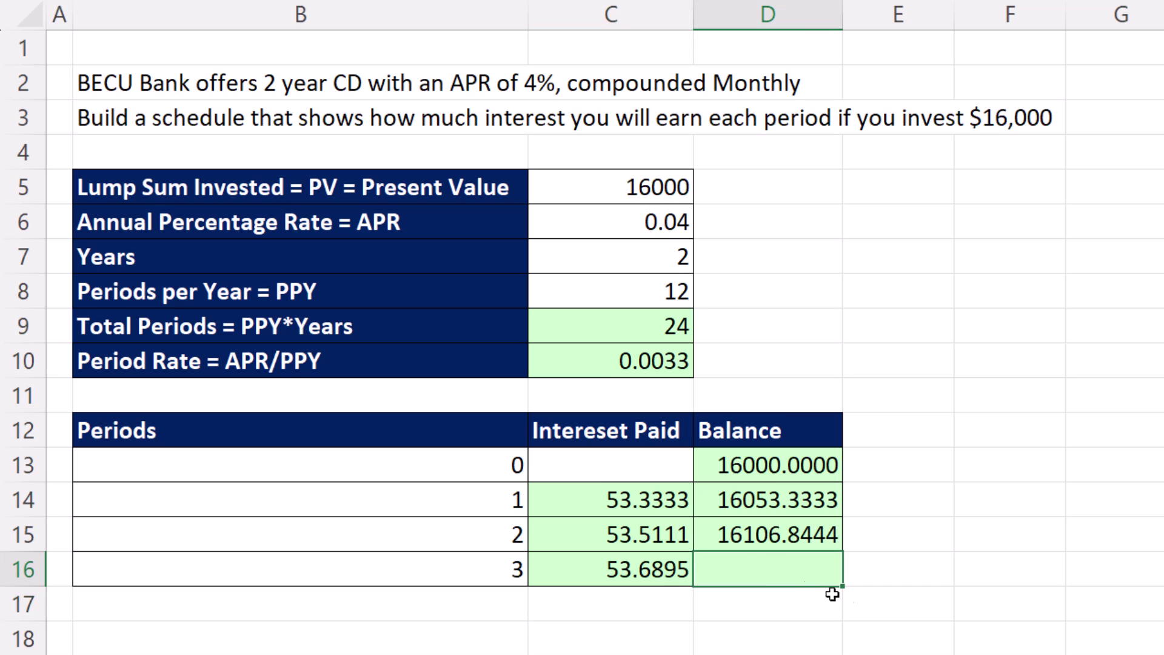
{"action": "type", "text": "="}
{"action": "key", "text": "Up"}
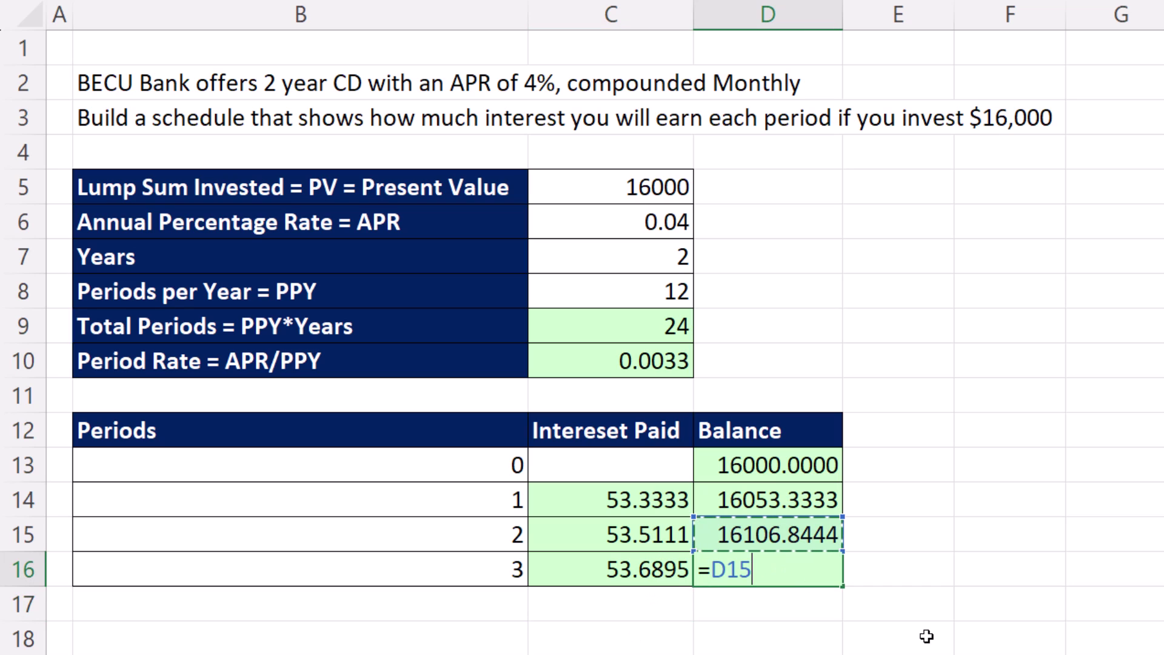
{"action": "type", "text": "+"}
{"action": "key", "text": "Left"}
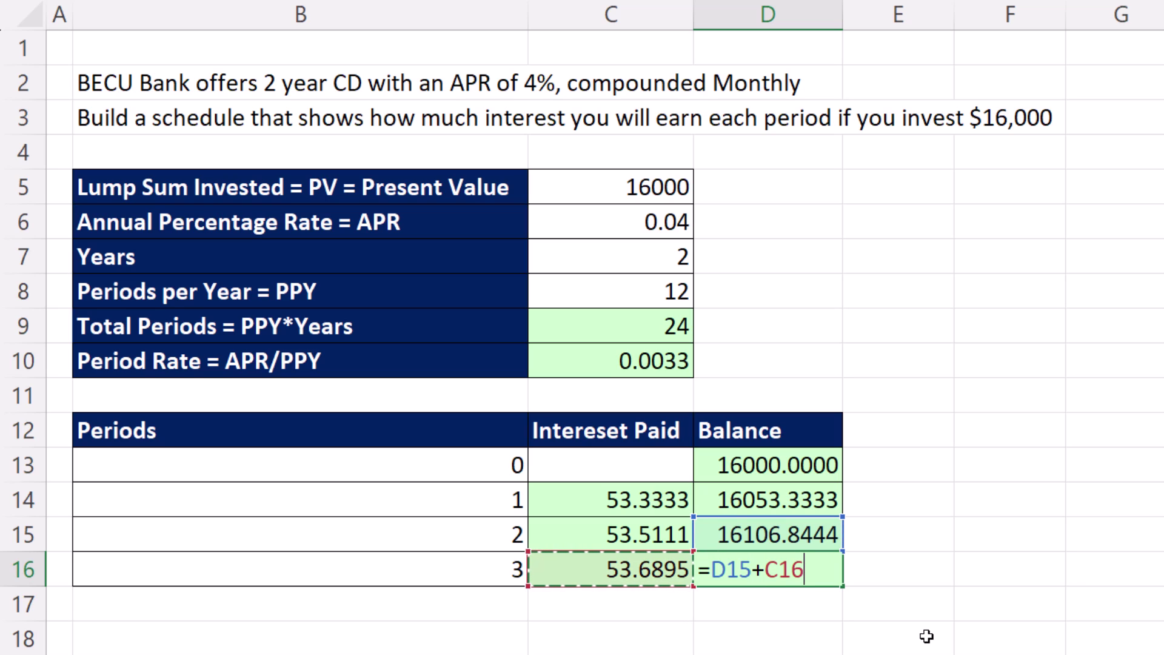
{"action": "key", "text": "Return"}
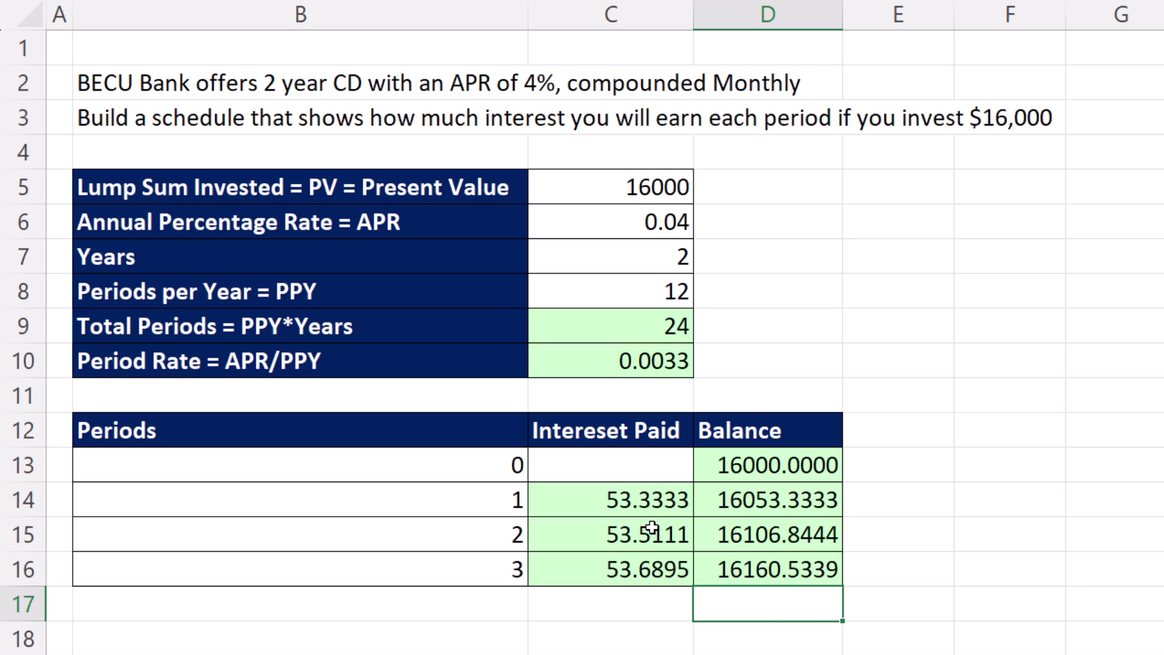
Step: Clear periods 2–3, lock period 1's interest rate reference as $C$10, and re-enter D14
{"action": "left_click_drag", "start_coordinate": [648, 531], "coordinate": [751, 570]}
{"action": "key", "text": "Delete"}
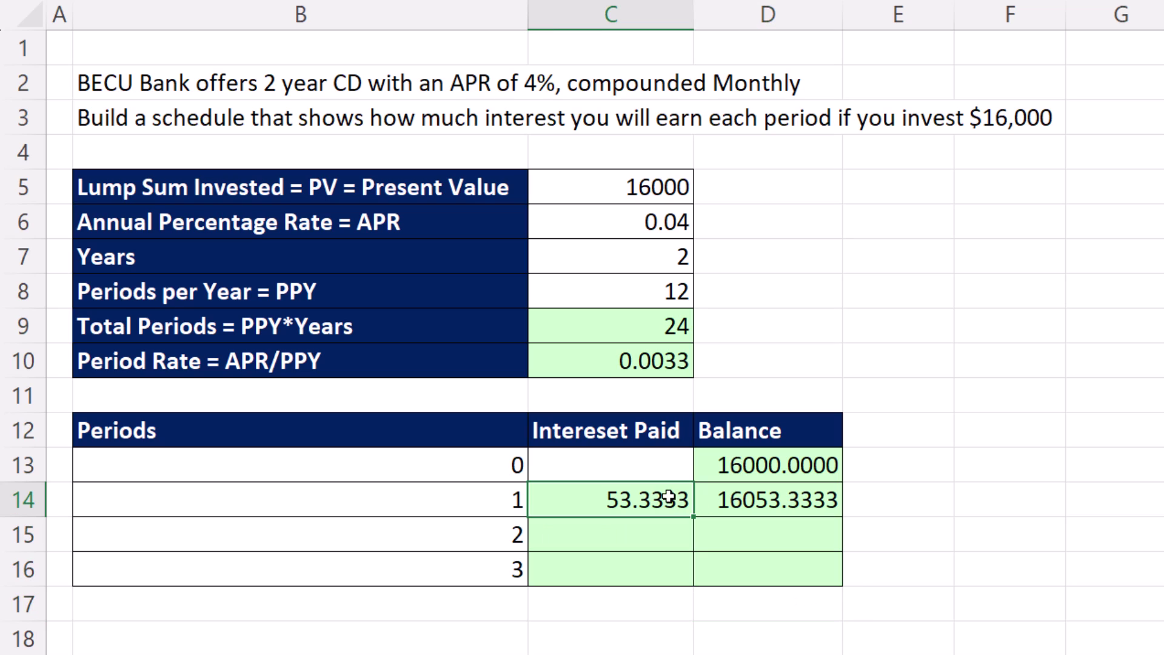
{"action": "double_click", "coordinate": [668, 497]}
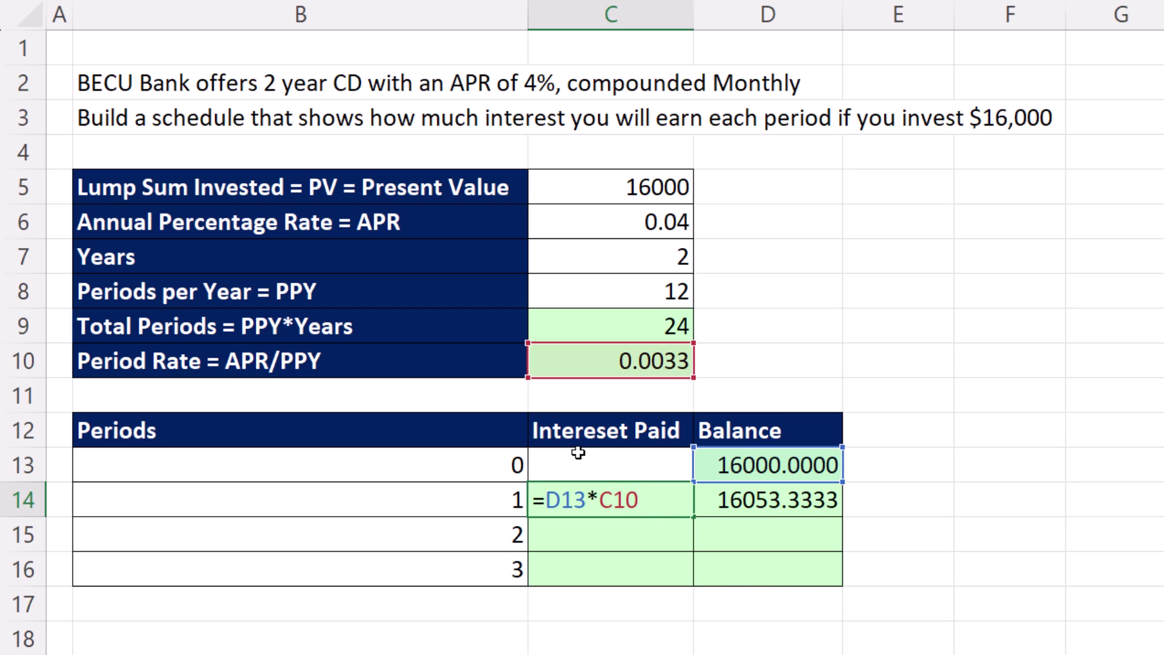
{"action": "double_click", "coordinate": [566, 499]}
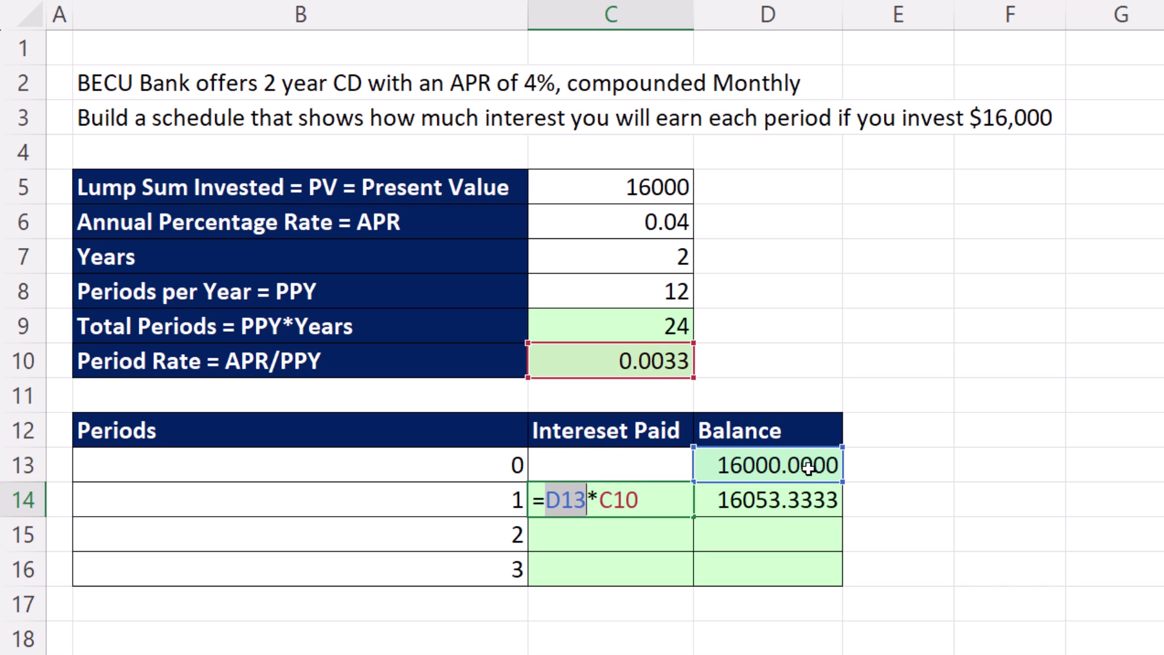
{"action": "left_click", "coordinate": [627, 504]}
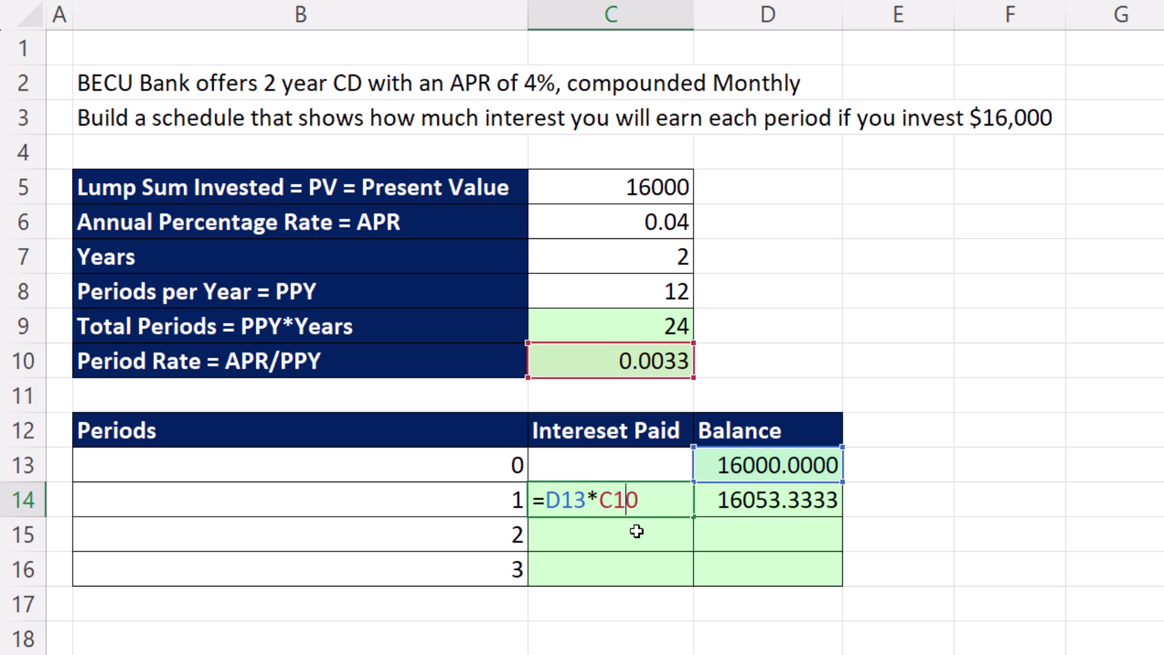
{"action": "key", "text": "F4"}
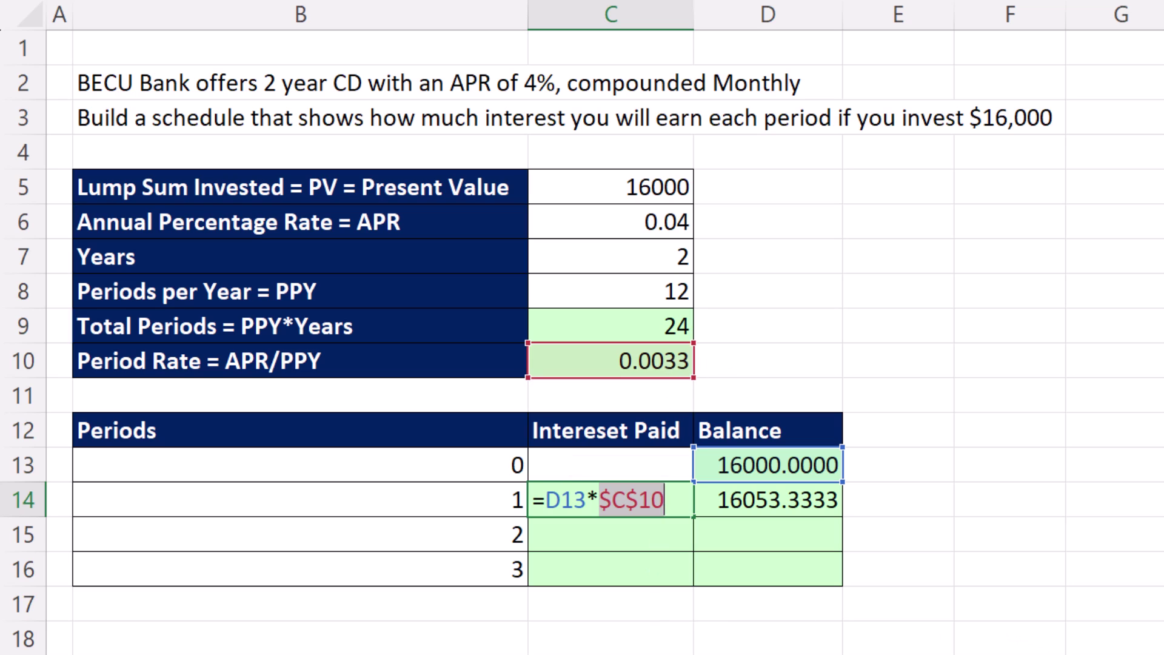
{"action": "key", "text": "Tab"}
{"action": "key", "text": "F2"}
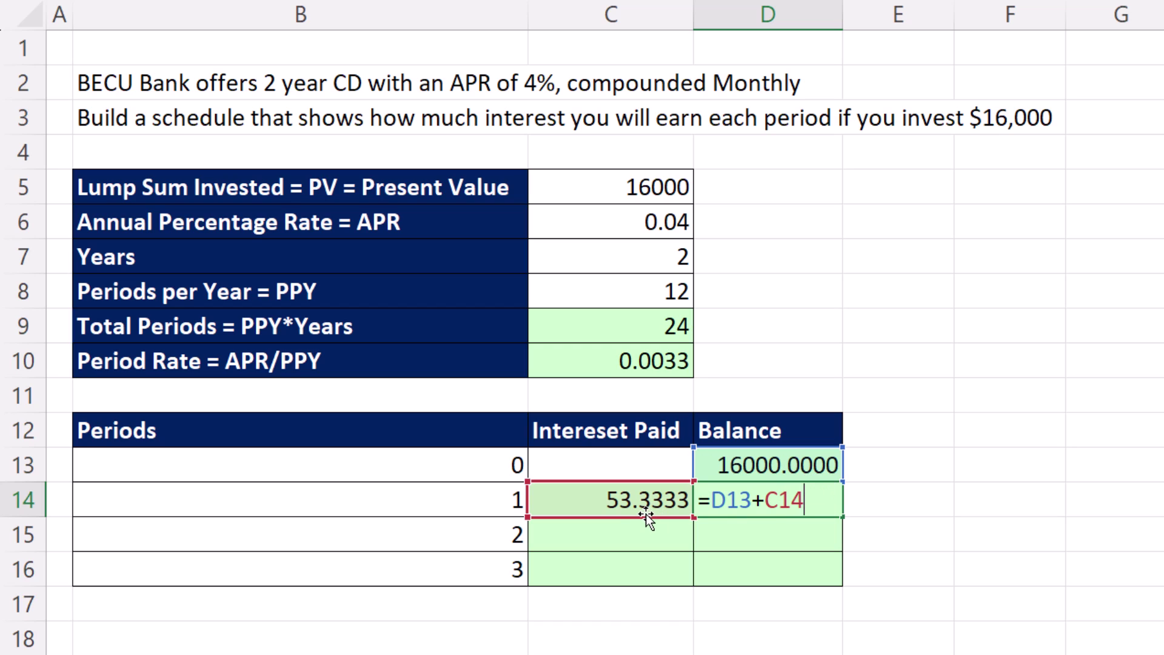
{"action": "key", "text": "Return"}
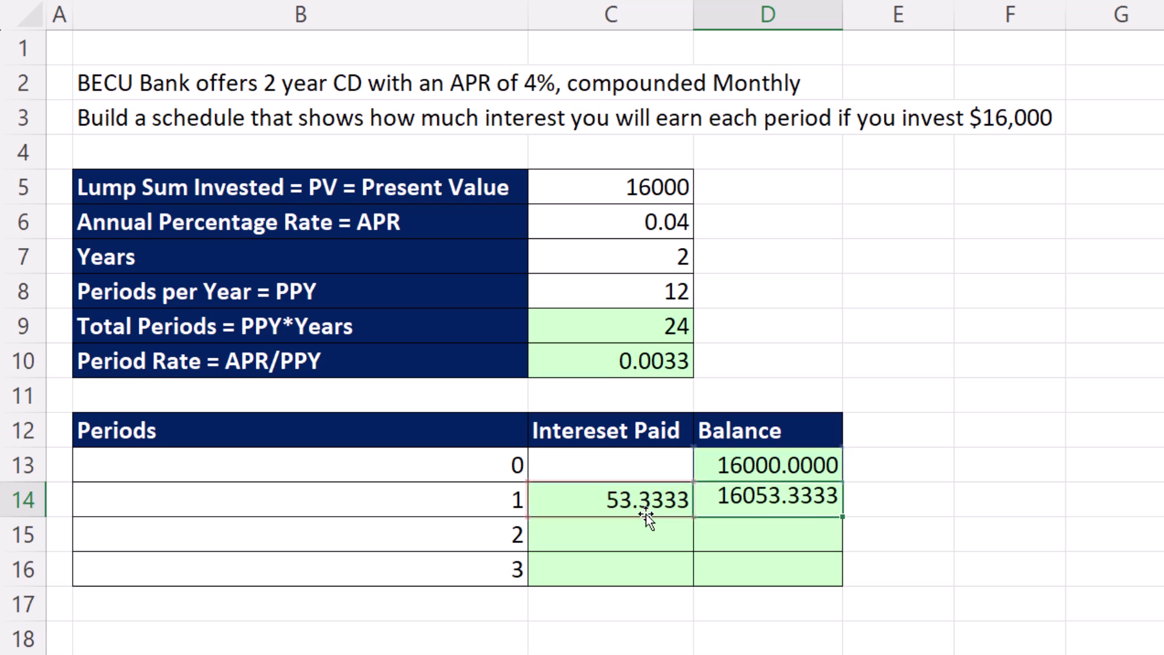
Step: Fill the period 2–3 rows down to row 38 to extend the schedule
{"action": "left_click_drag", "start_coordinate": [646, 514], "coordinate": [845, 586]}
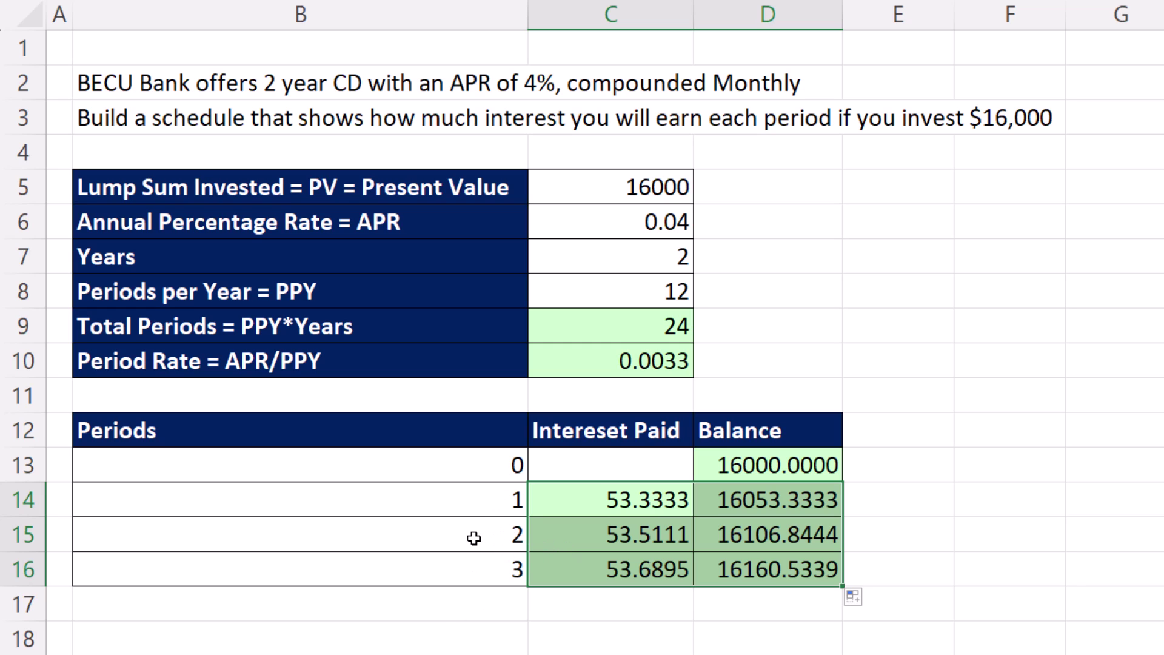
{"action": "left_click_drag", "start_coordinate": [474, 539], "coordinate": [764, 567]}
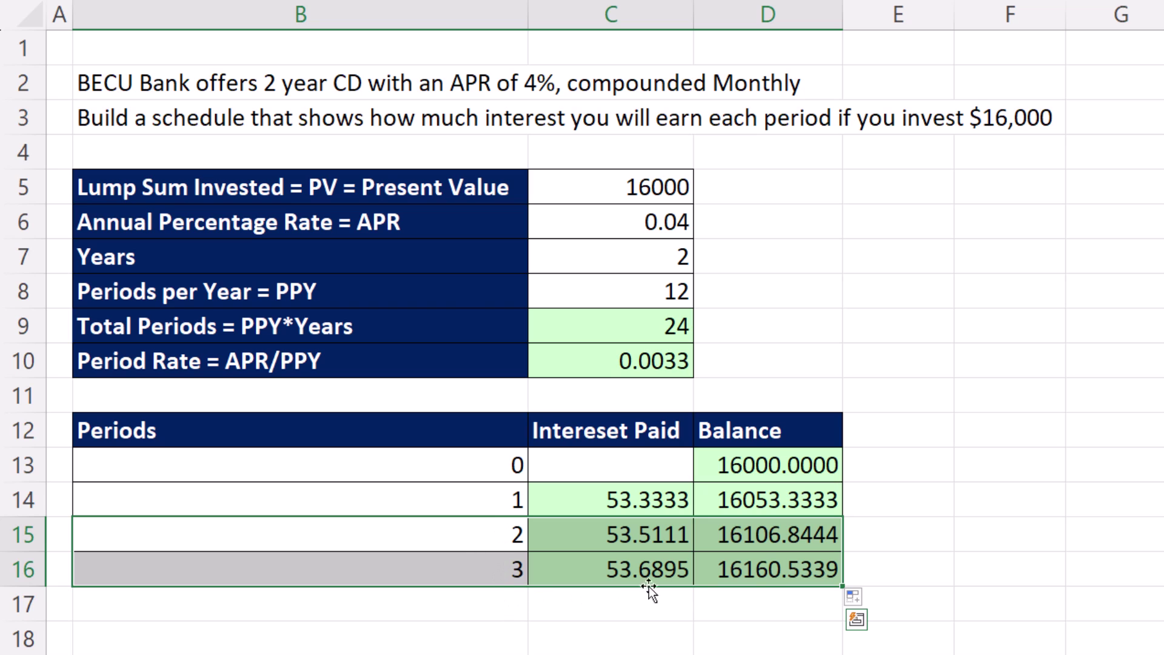
{"action": "left_click_drag", "start_coordinate": [842, 585], "coordinate": [842, 619]}
Step: Clear All on the extra period 25 row, leaving the schedule ending at period 24
{"action": "left_click_drag", "start_coordinate": [485, 608], "coordinate": [753, 605]}
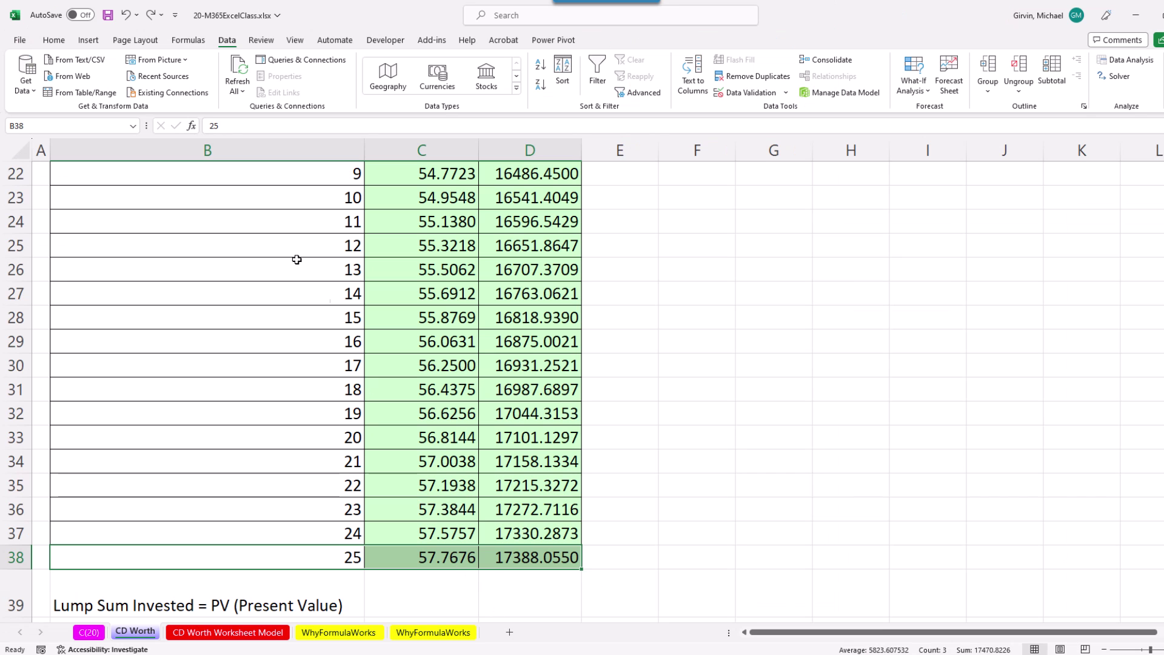
{"action": "left_click", "coordinate": [53, 40]}
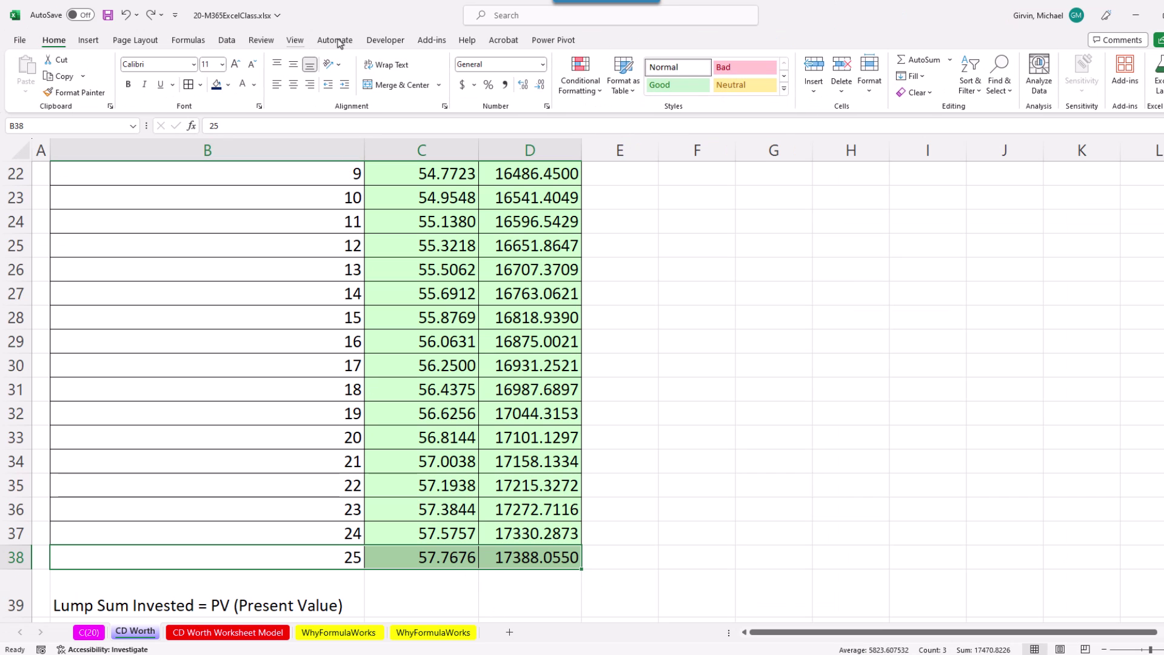
{"action": "left_click", "coordinate": [928, 93]}
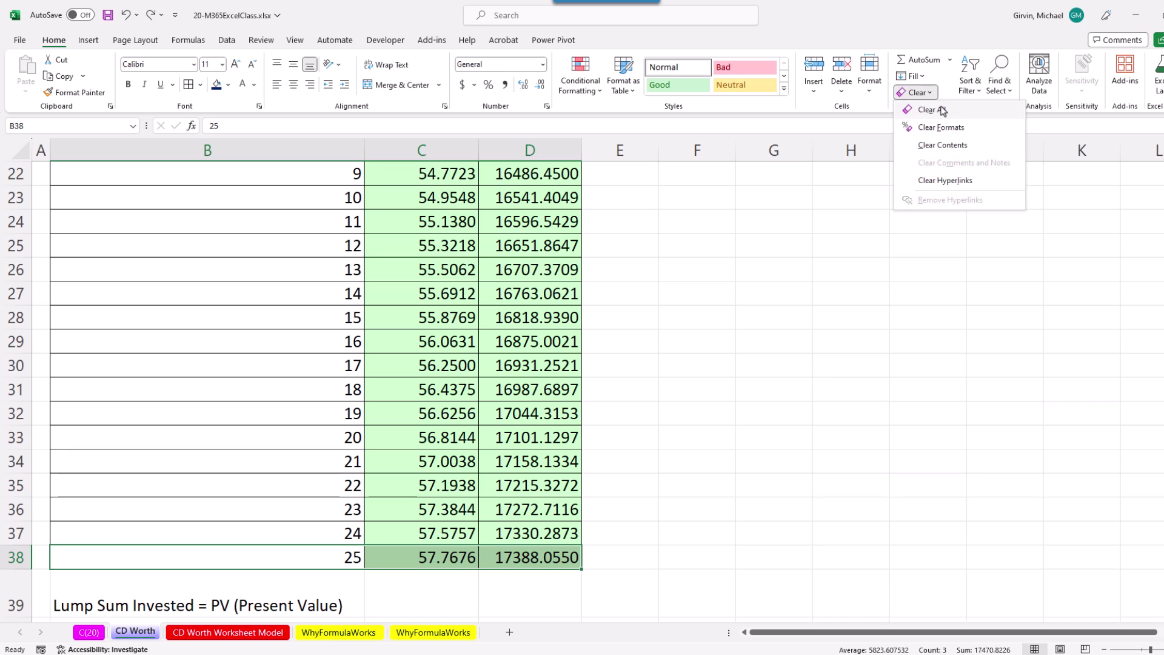
{"action": "key", "text": "Escape"}
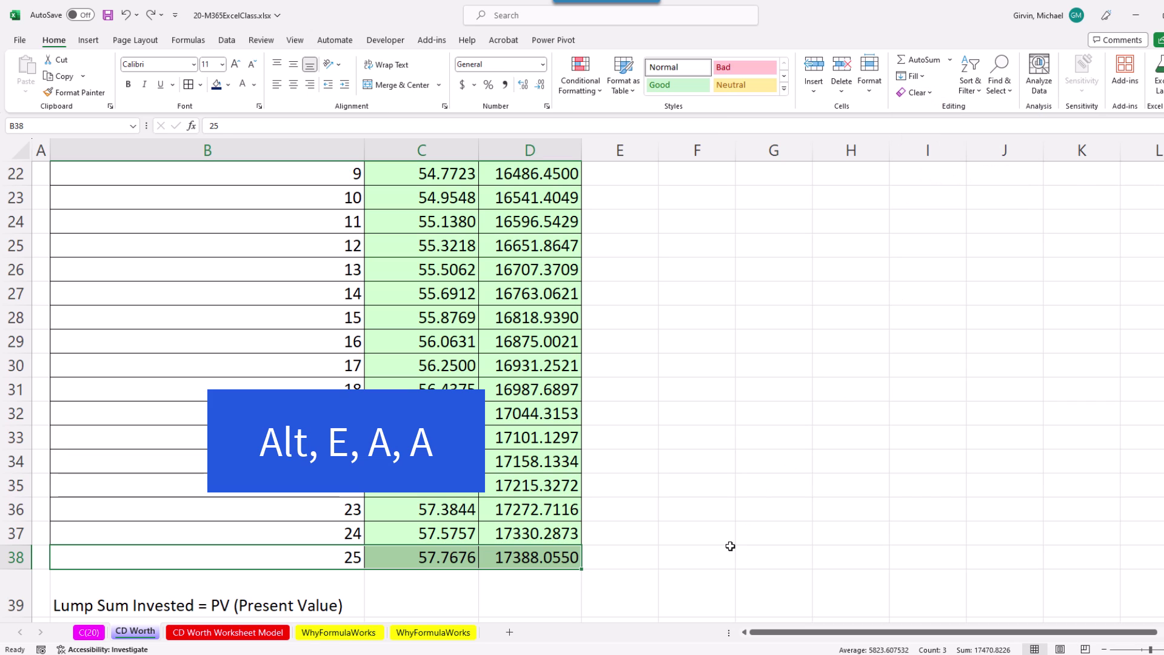
{"action": "key", "text": "alt"}
{"action": "key", "text": "e"}
{"action": "key", "text": "a"}
{"action": "key", "text": "a"}
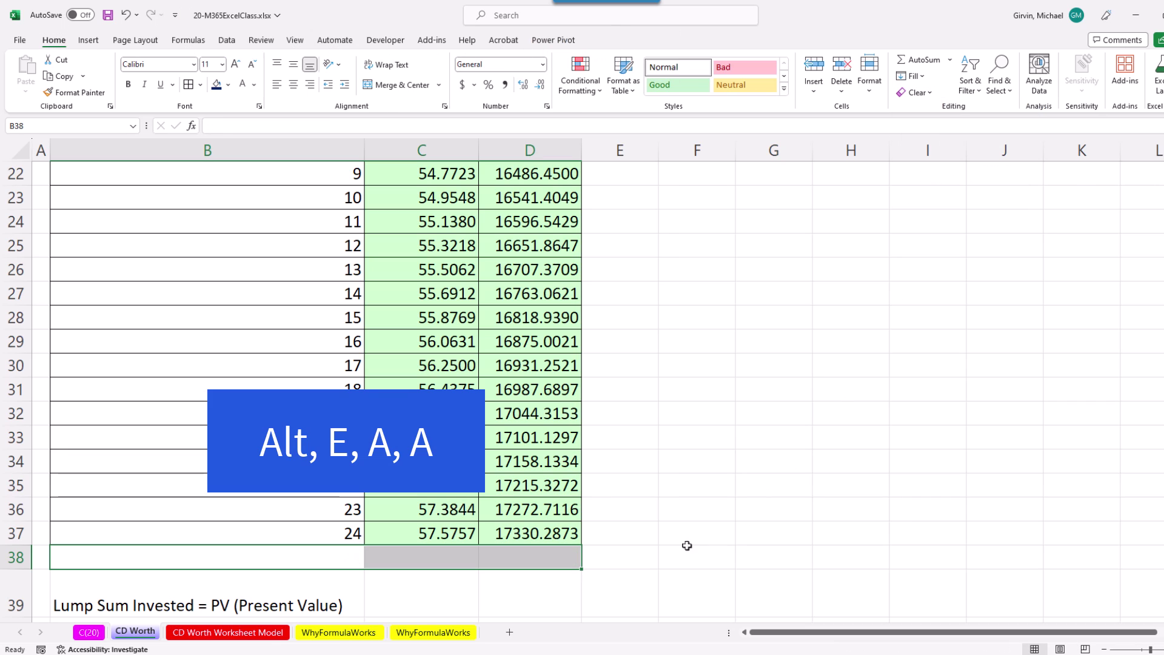
{"action": "left_click", "coordinate": [521, 541]}
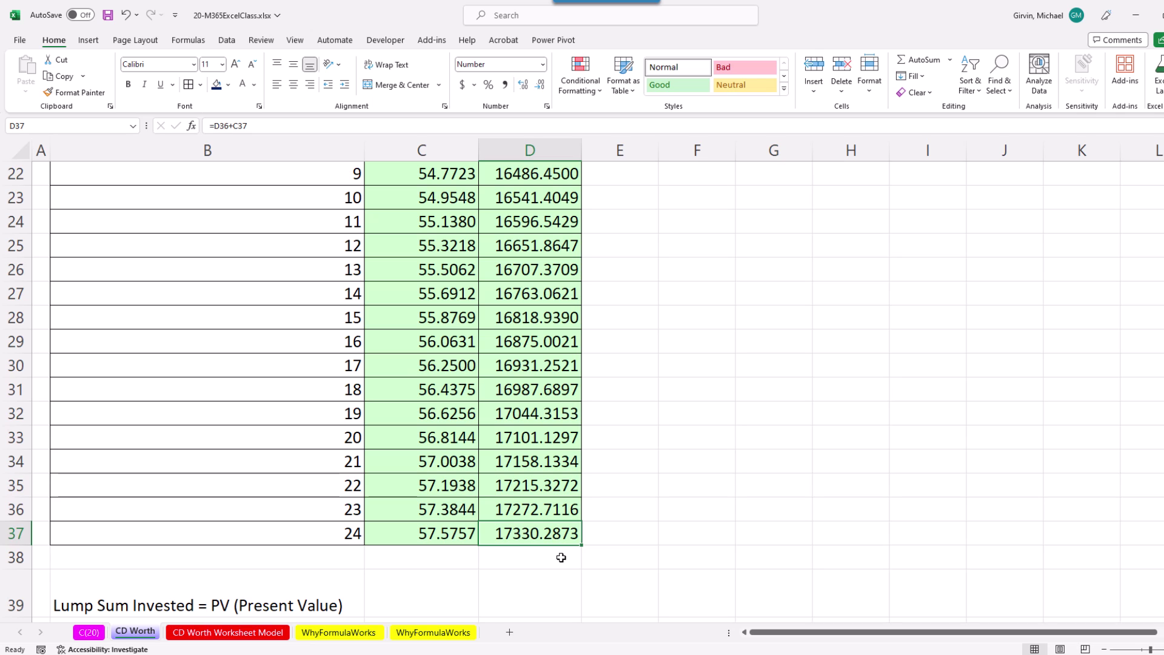
{"action": "scroll", "coordinate": [561, 558], "scroll_direction": "up", "scroll_amount": 6}
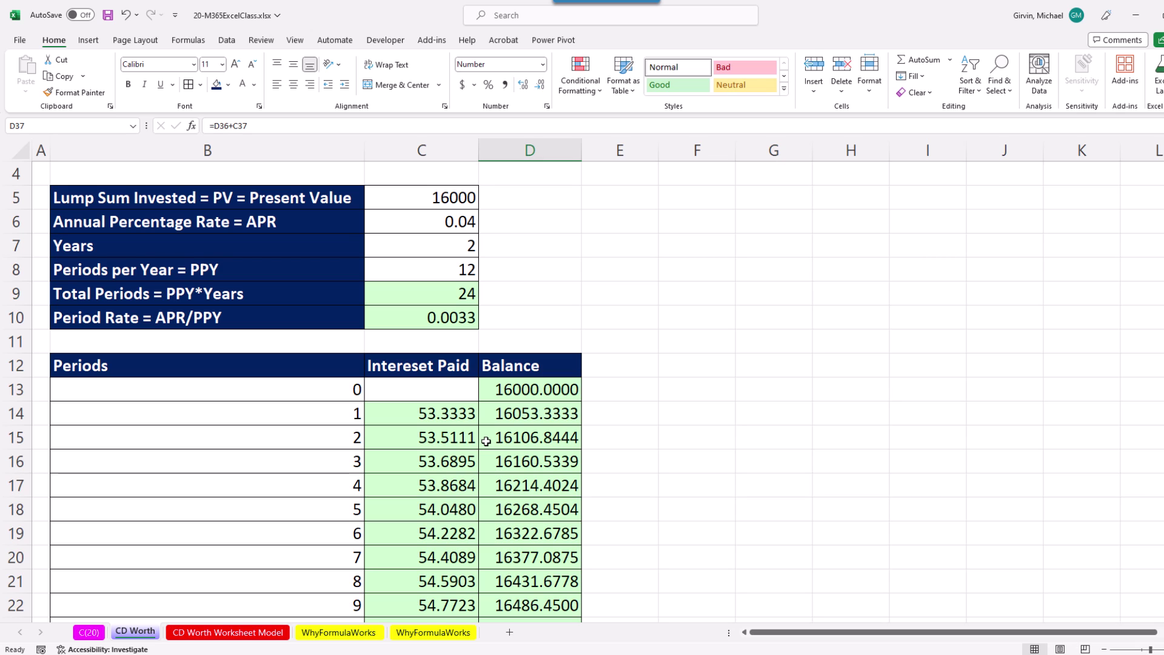
{"action": "left_click", "coordinate": [468, 198]}
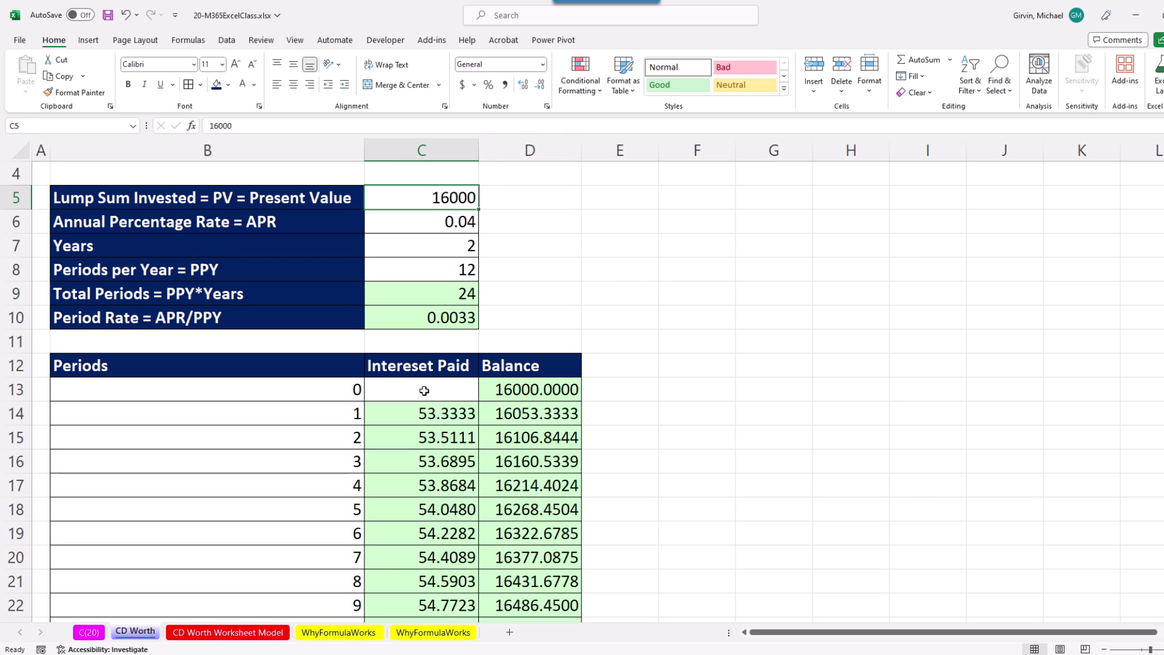
{"action": "scroll", "coordinate": [545, 393], "scroll_direction": "down", "scroll_amount": 9}
Step: Reselect the final balance cell D37 of the finished schedule
{"action": "left_click", "coordinate": [532, 323]}
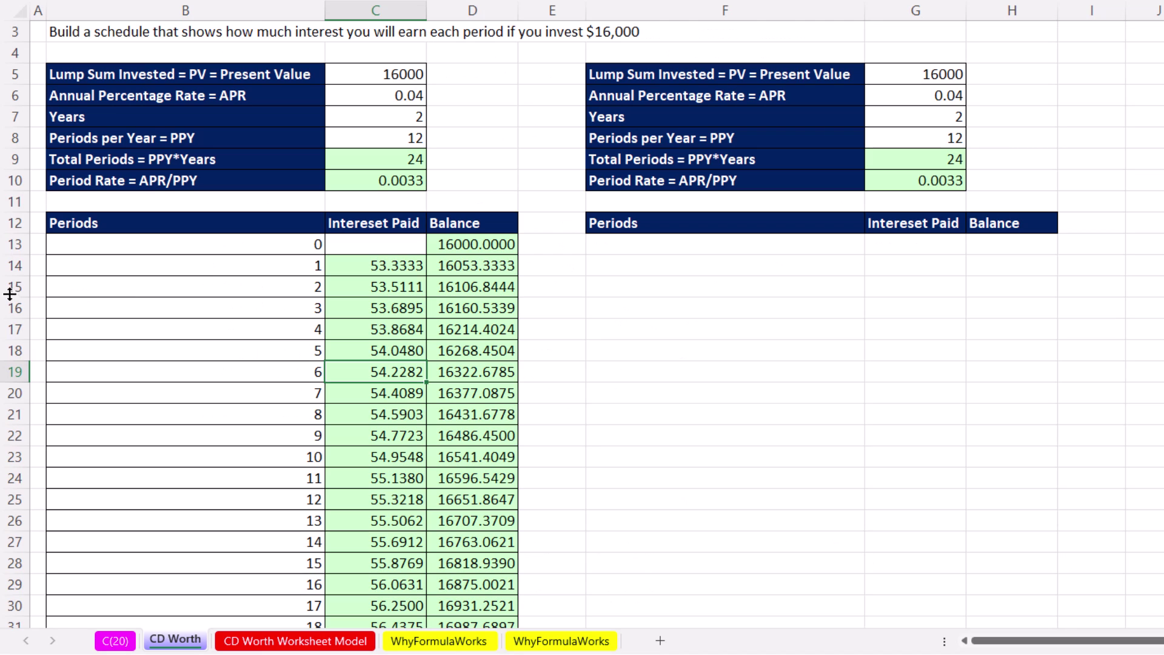
Step: Hide schedule rows 15–36 so only periods 0, 1 and 24 remain visible
{"action": "left_click_drag", "start_coordinate": [13, 287], "coordinate": [31, 518]}
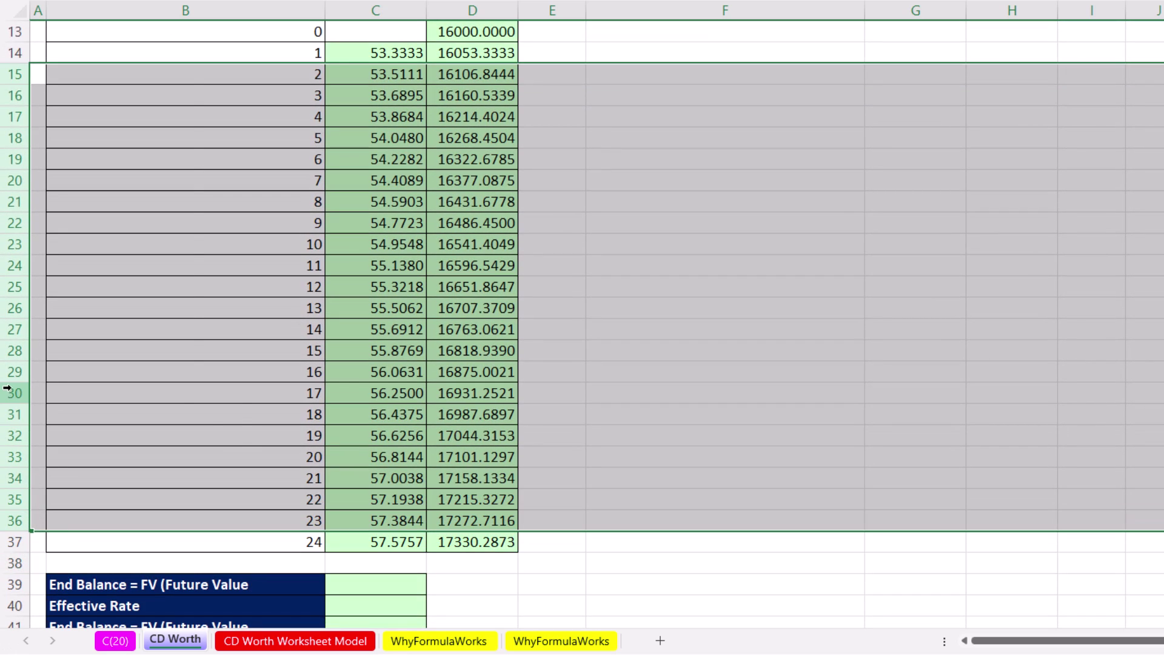
{"action": "right_click", "coordinate": [7, 393]}
{"action": "left_click", "coordinate": [52, 352]}
{"action": "scroll", "coordinate": [243, 364], "scroll_direction": "up", "scroll_amount": 4}
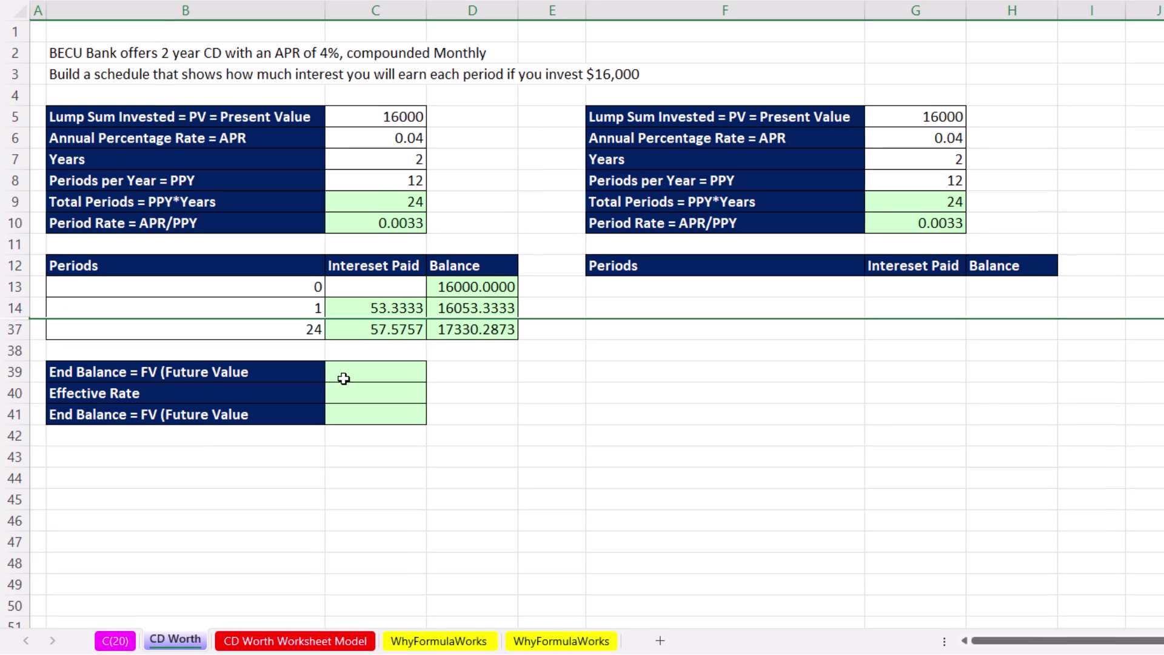
Step: Enter =C5*(1+C10)^C9 in the End Balance cell, giving 17330.2873
{"action": "left_click", "coordinate": [376, 370]}
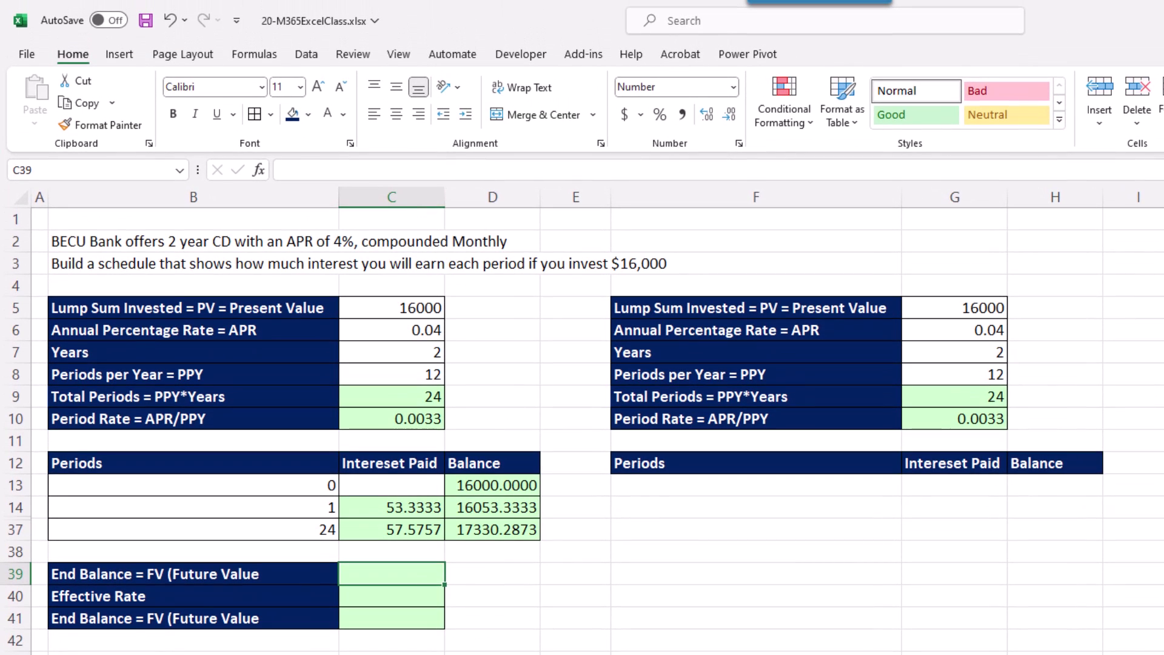
{"action": "type", "text": "="}
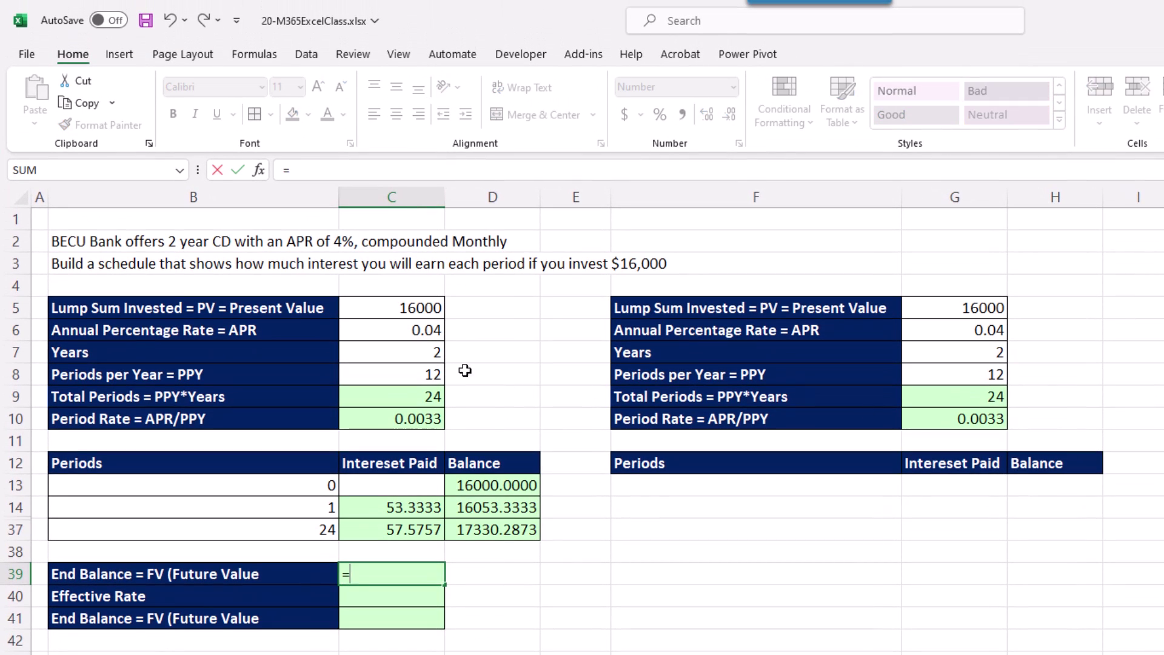
{"action": "left_click", "coordinate": [393, 304]}
{"action": "type", "text": "*"}
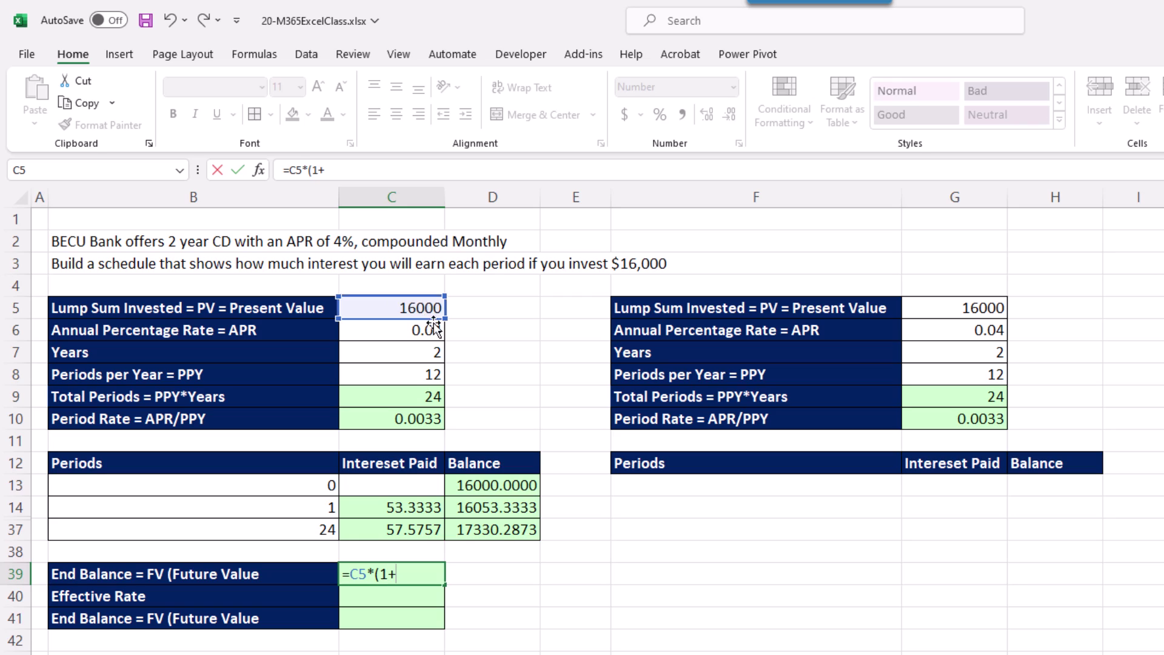
{"action": "left_click", "coordinate": [424, 418]}
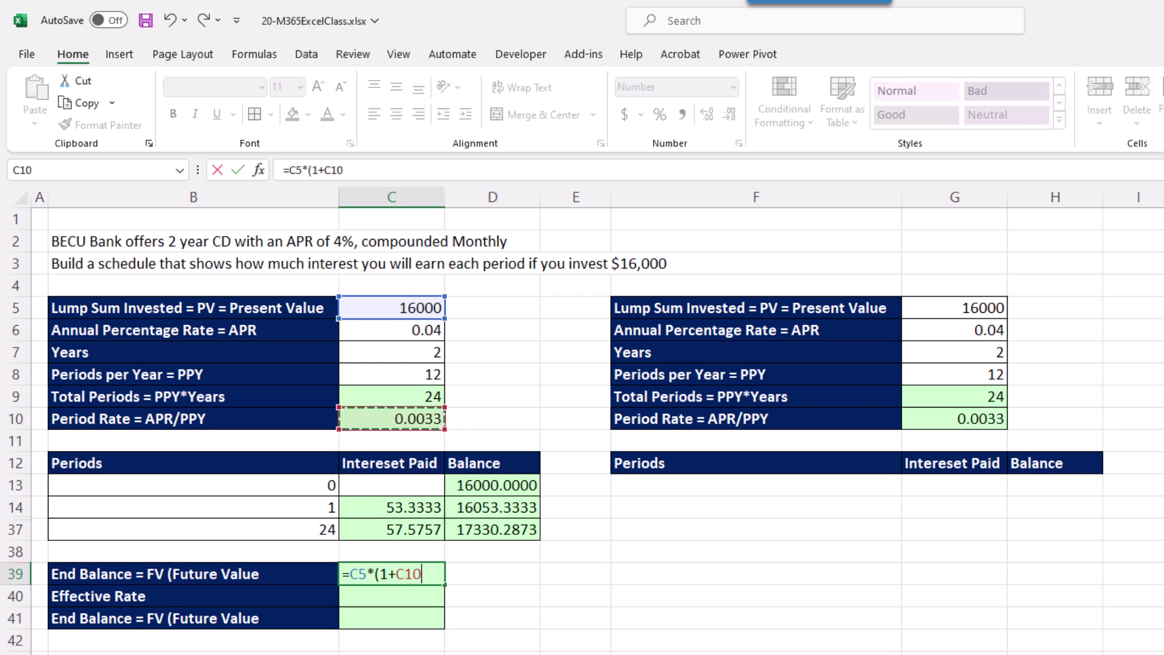
{"action": "type", "text": ")"}
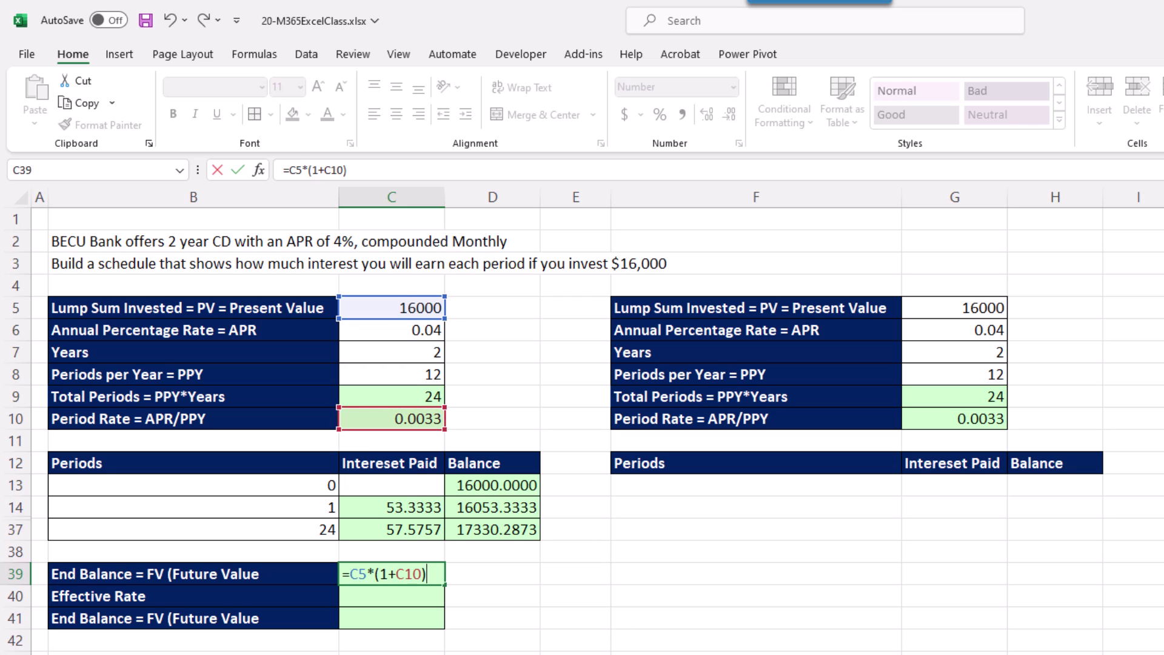
{"action": "type", "text": "^"}
{"action": "left_click", "coordinate": [439, 397]}
{"action": "key", "text": "Return"}
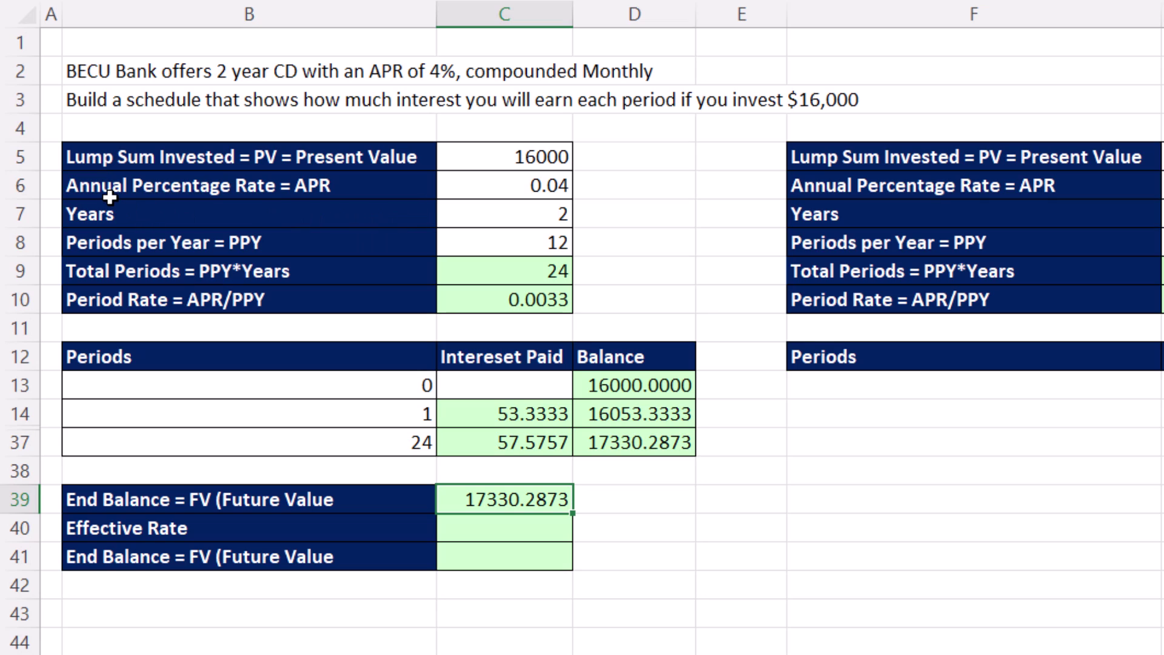
{"action": "left_click", "coordinate": [512, 189]}
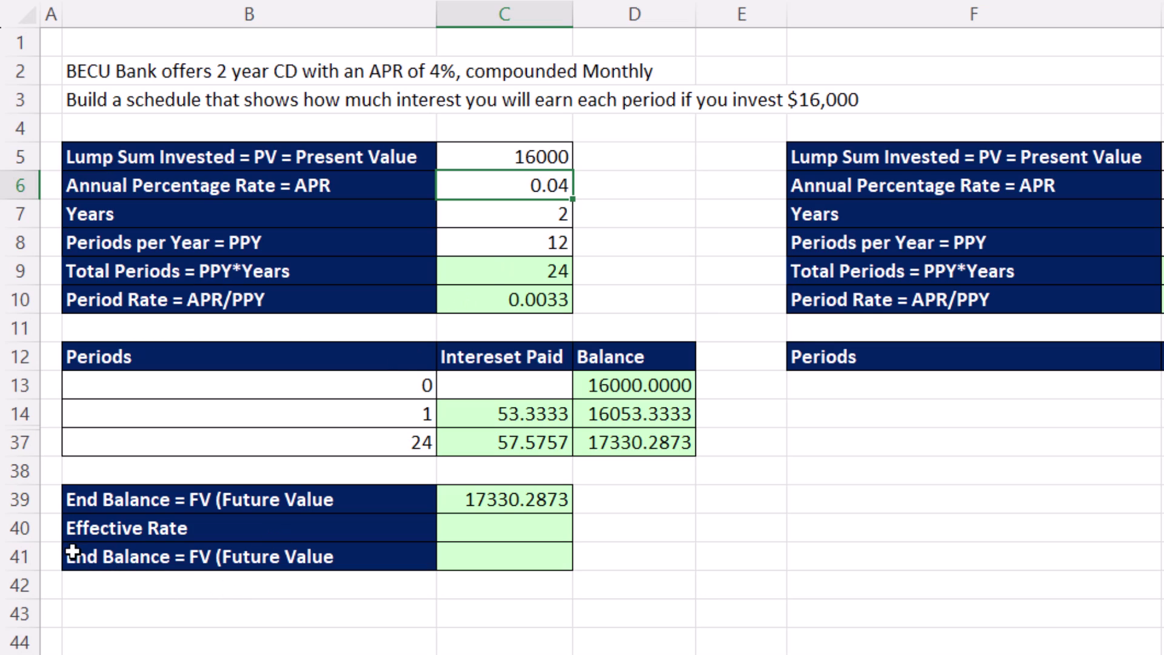
Step: Enter =(1+C10)^C8-1 in the Effective Rate cell so it shows 0.0407
{"action": "left_click", "coordinate": [507, 531]}
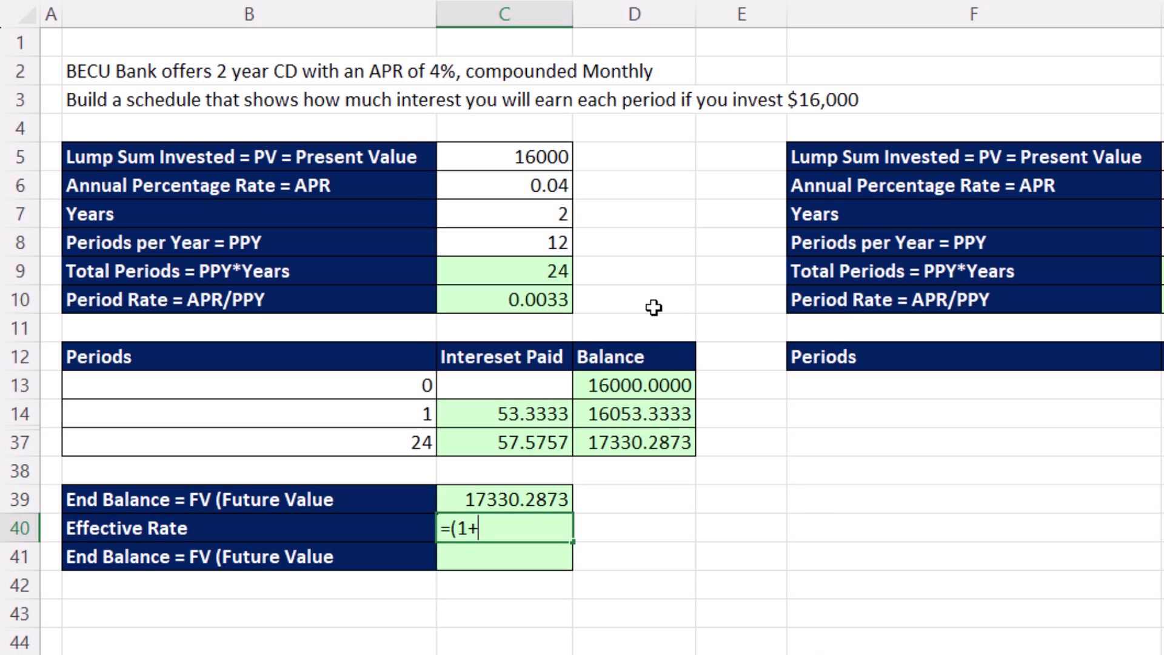
{"action": "left_click", "coordinate": [570, 306]}
{"action": "type", "text": ")^"}
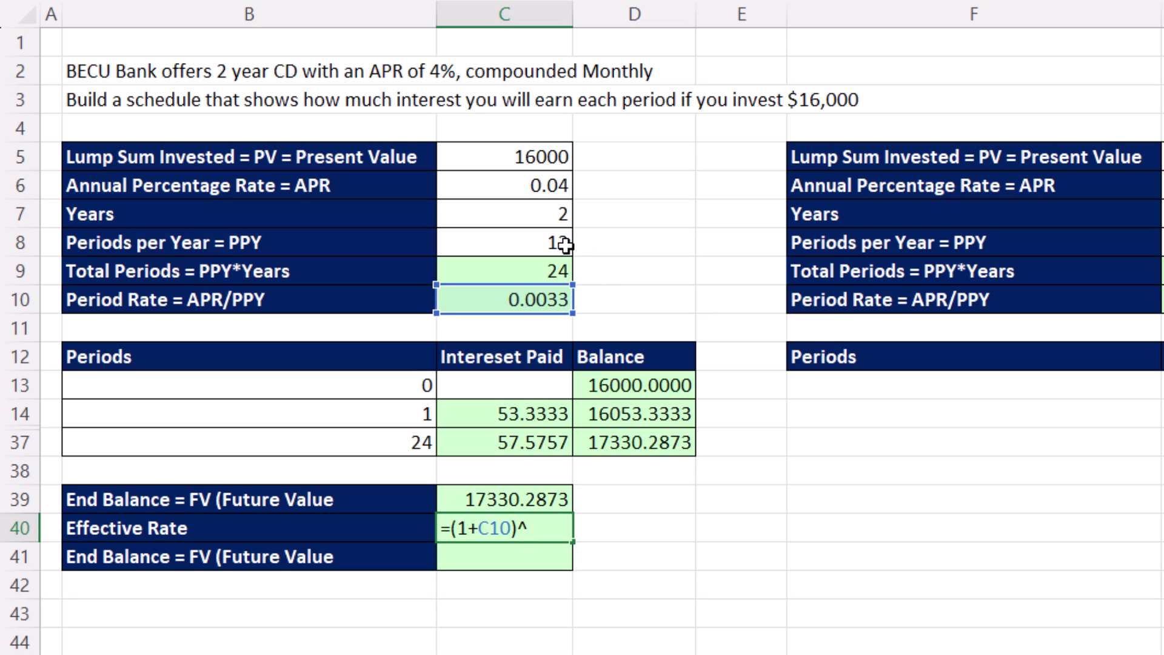
{"action": "left_click", "coordinate": [536, 246]}
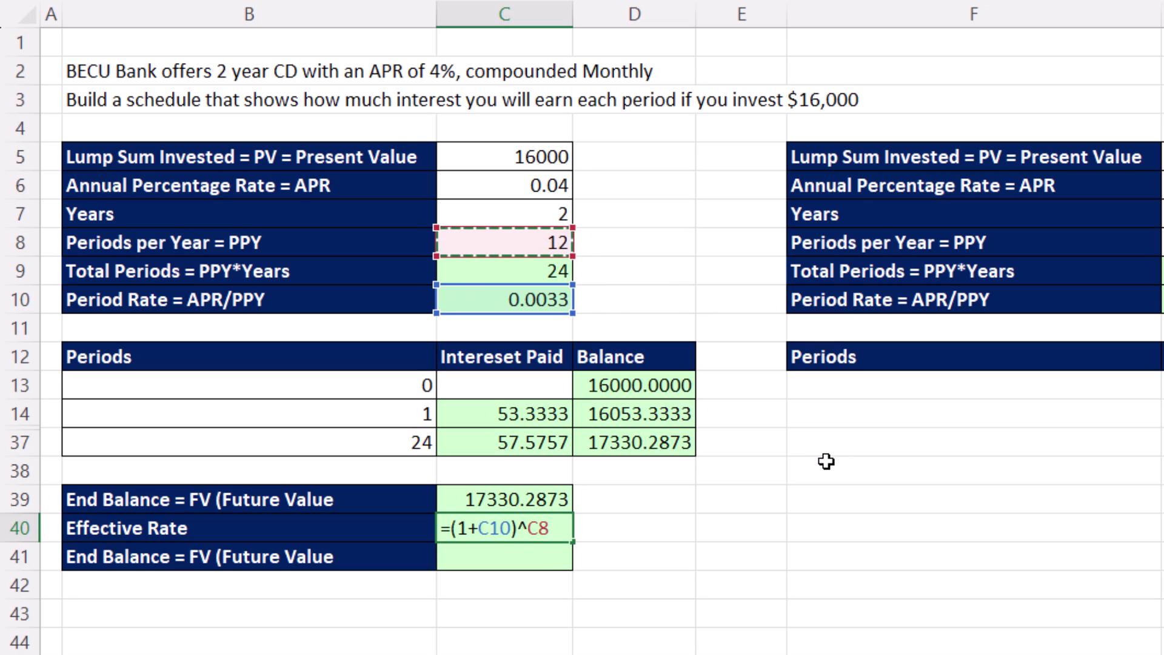
{"action": "key", "text": "ctrl+Return"}
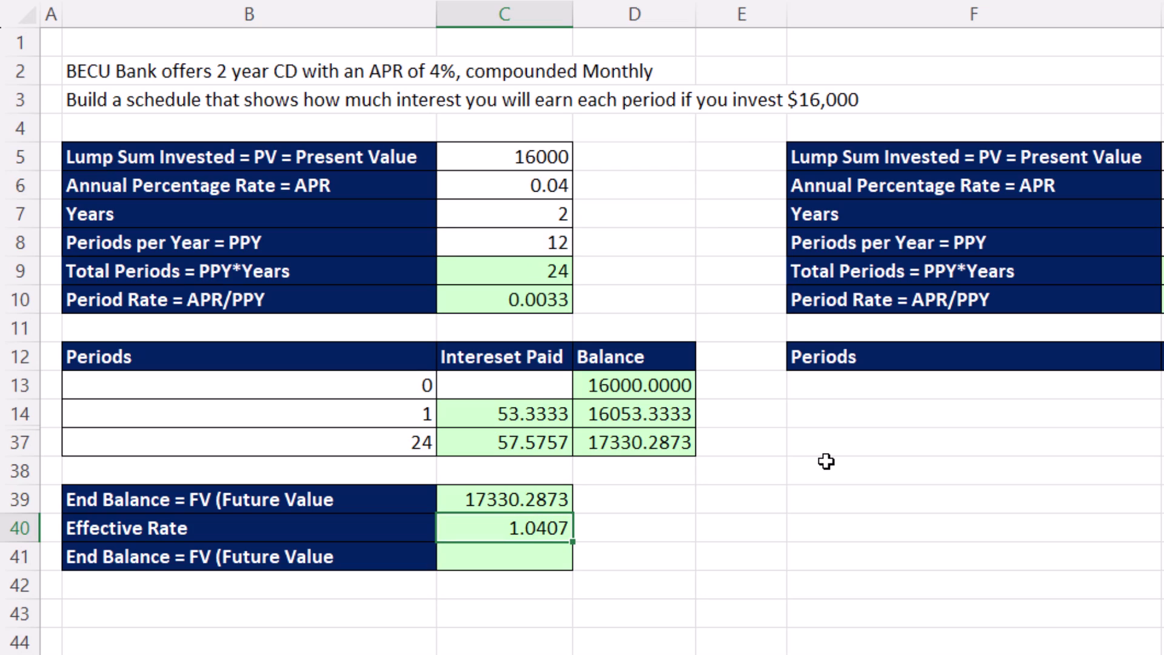
{"action": "key", "text": "F2"}
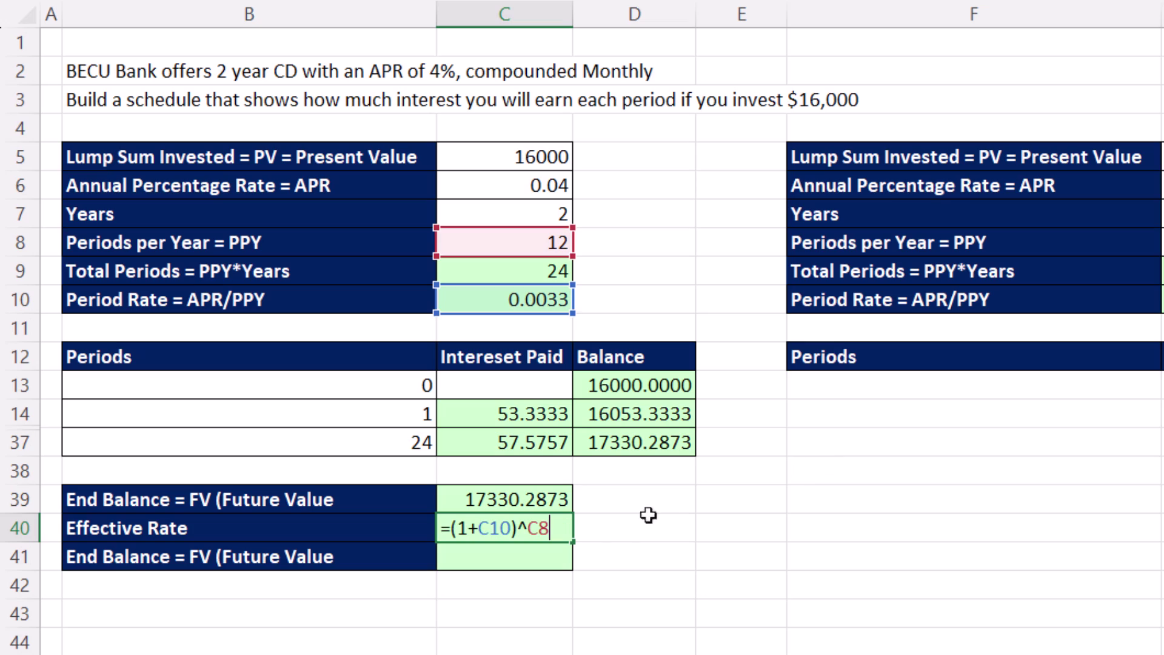
{"action": "type", "text": "-1"}
{"action": "key", "text": "ctrl+Return"}
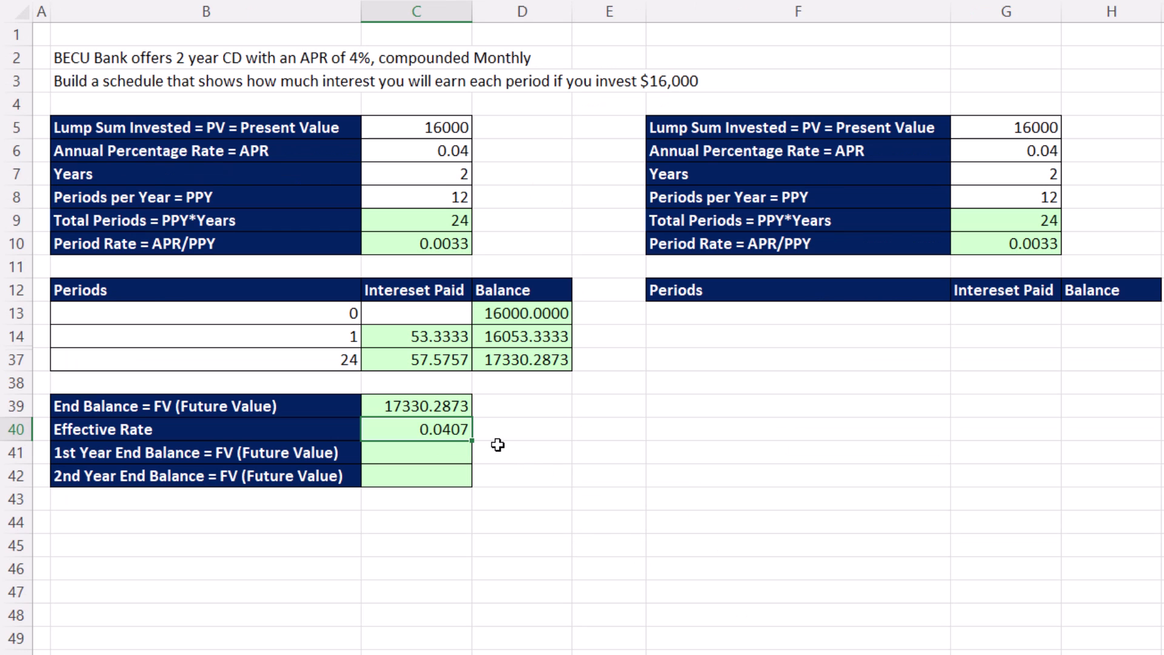
Step: Enter =C5*(1+C40) for the 1st Year End Balance, giving 16651.8647
{"action": "left_click", "coordinate": [423, 453]}
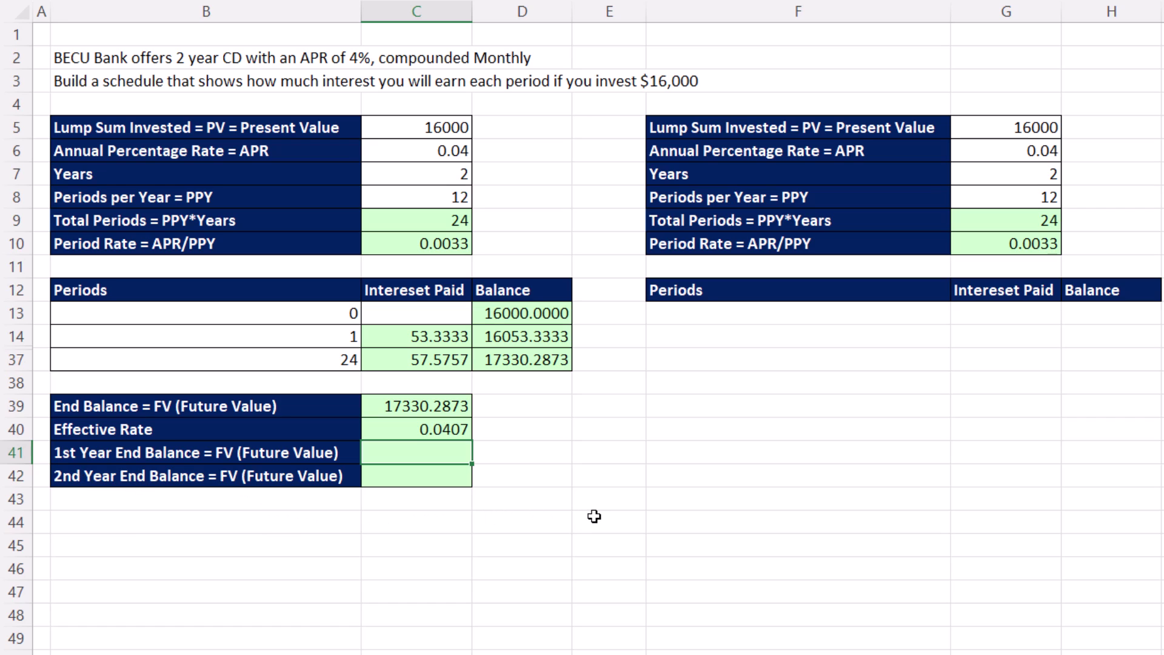
{"action": "type", "text": "="}
{"action": "left_click", "coordinate": [424, 128]}
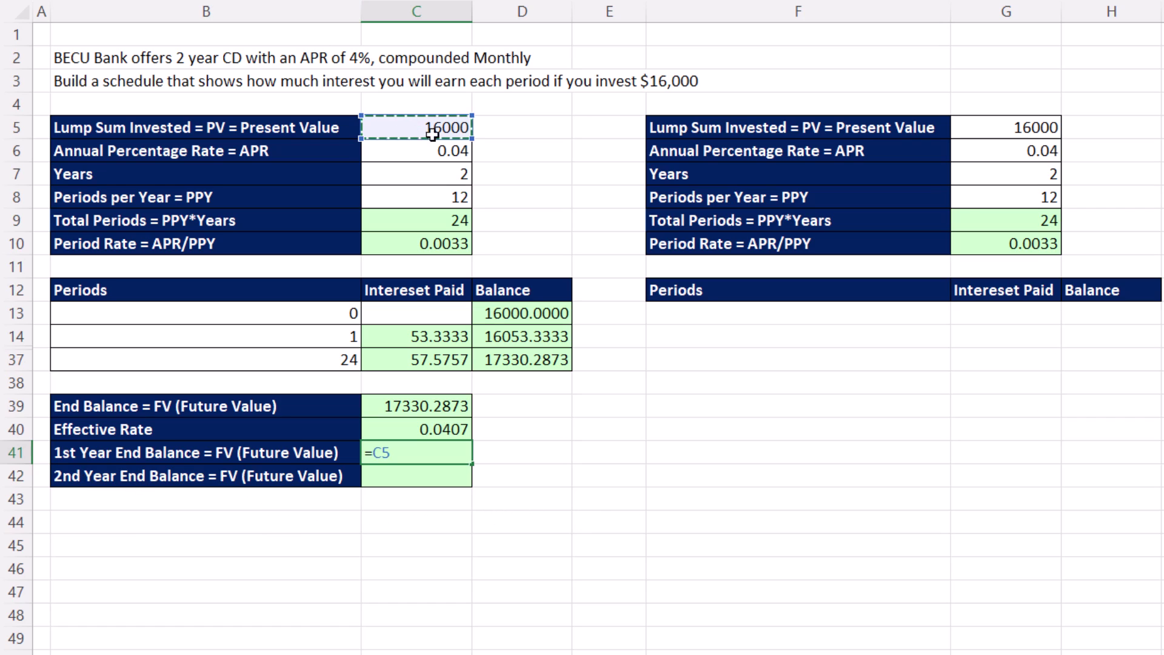
{"action": "type", "text": "*(1+"}
{"action": "left_click", "coordinate": [455, 432]}
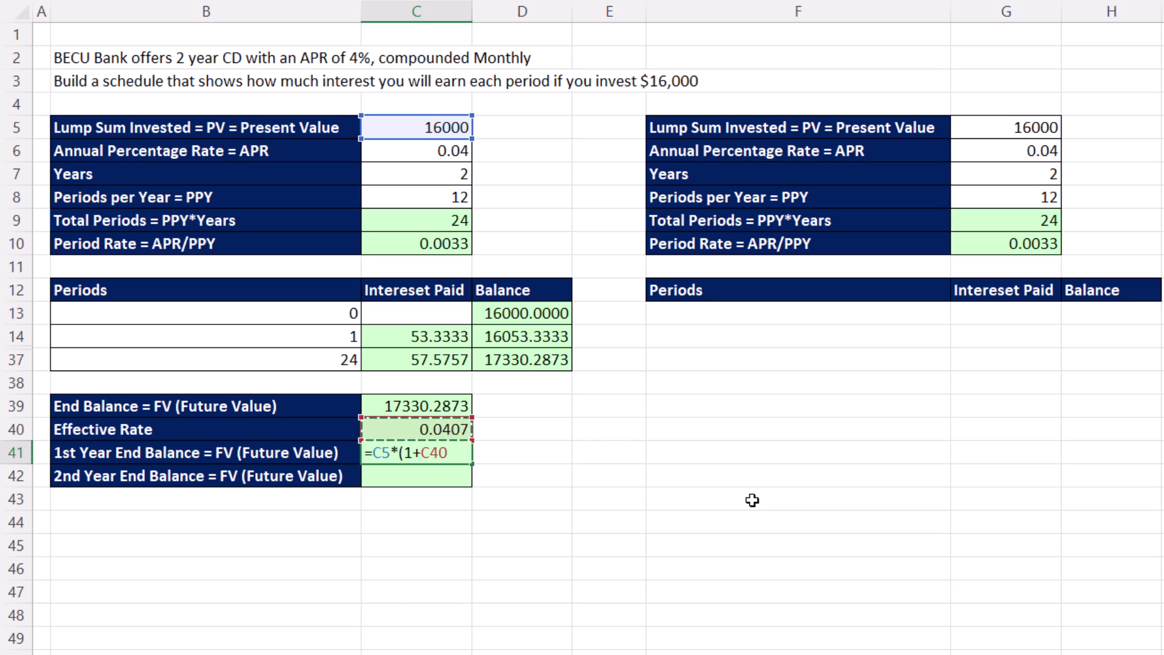
{"action": "type", "text": ")"}
{"action": "key", "text": "ctrl+Return"}
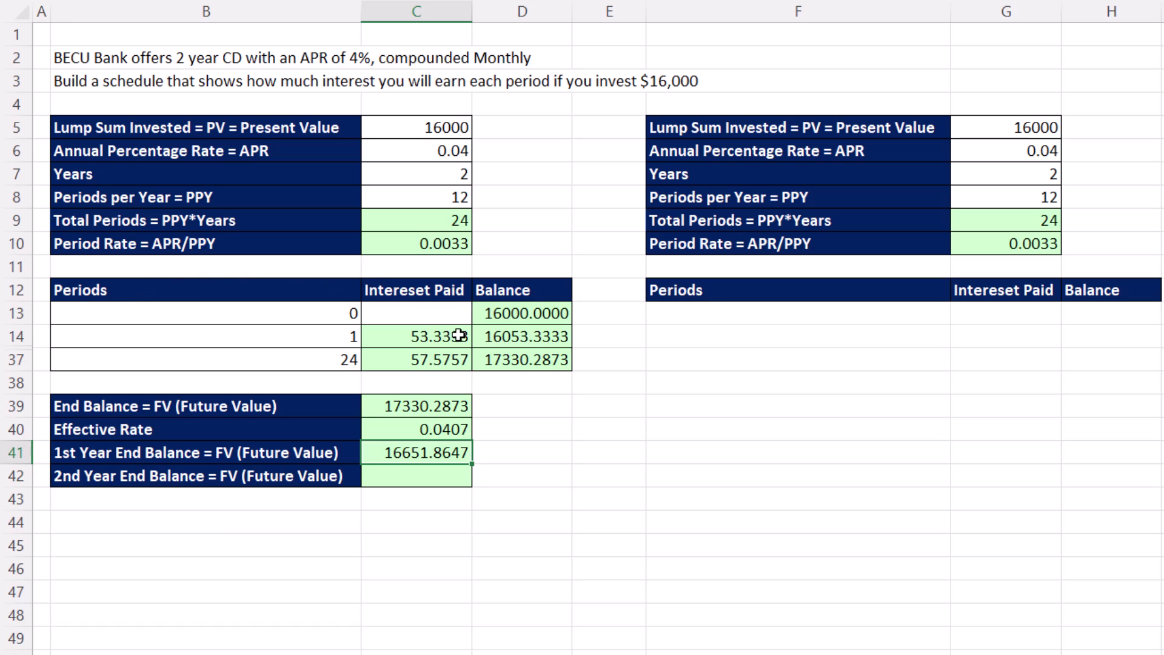
Step: Enter =C5*(1+C40)^C7 for the 2nd Year End Balance, giving 17330.2873
{"action": "left_click", "coordinate": [449, 478]}
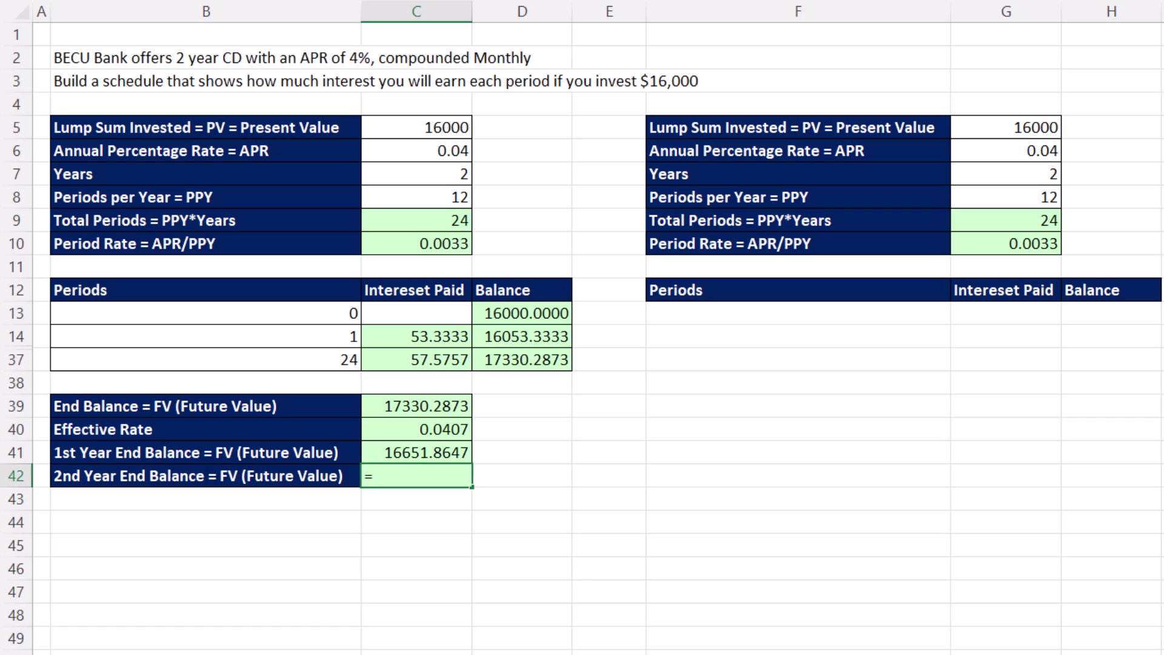
{"action": "type", "text": "="}
{"action": "left_click", "coordinate": [458, 128]}
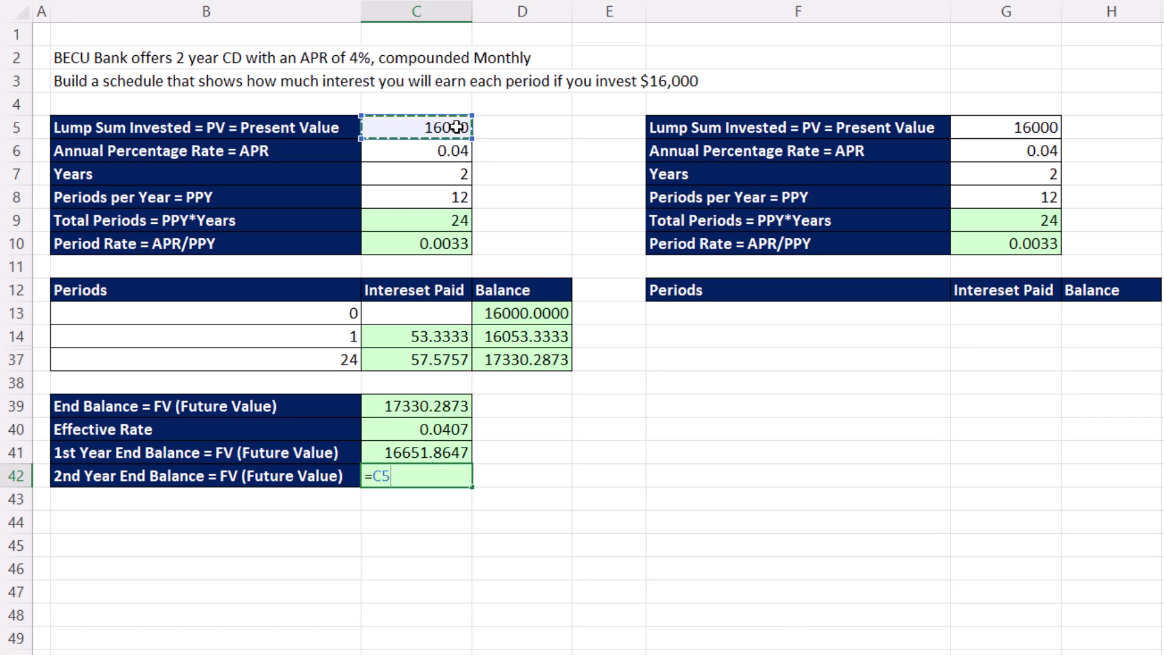
{"action": "type", "text": "*"}
{"action": "left_click", "coordinate": [452, 432]}
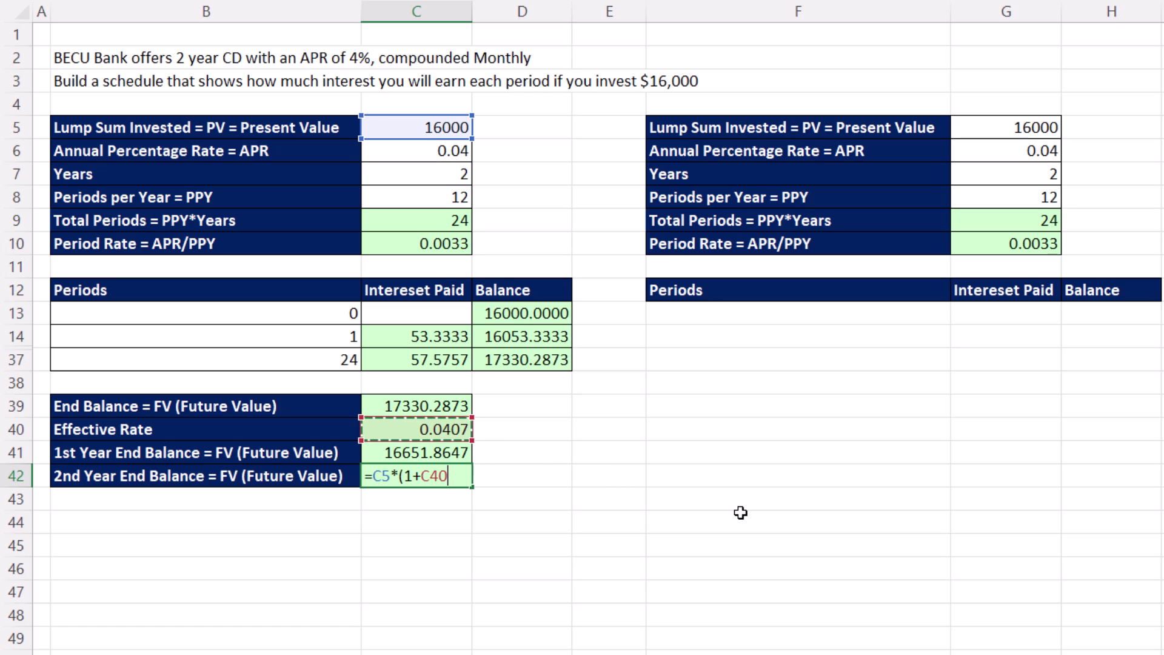
{"action": "type", "text": ")^"}
{"action": "left_click", "coordinate": [458, 173]}
{"action": "key", "text": "ctrl+Return"}
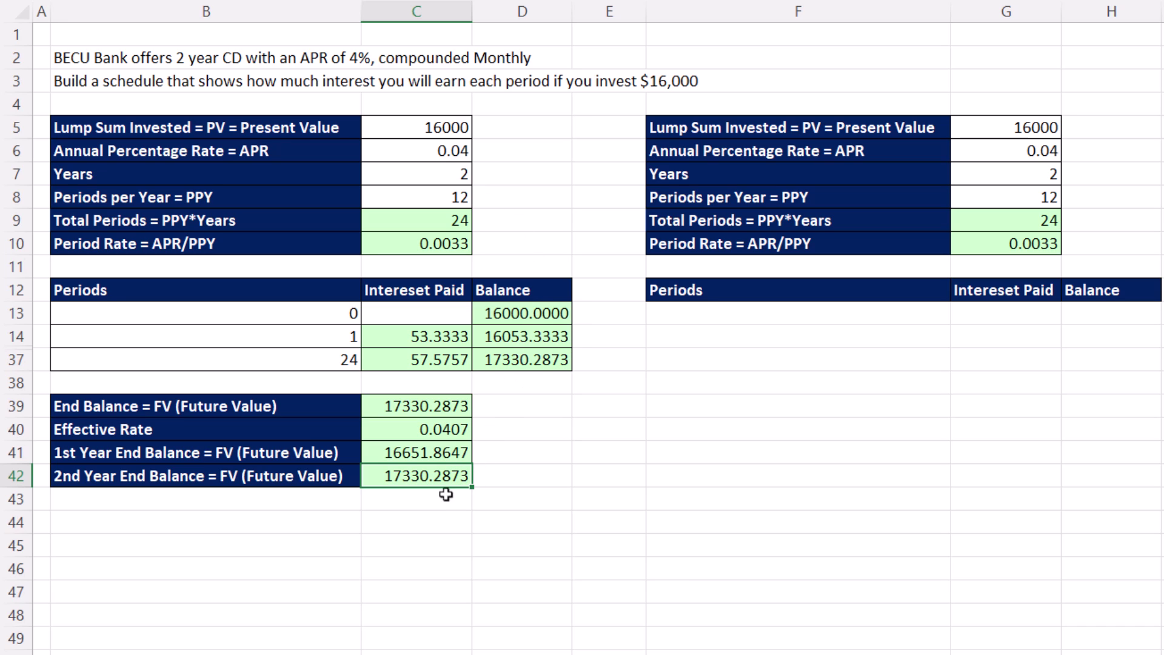
{"action": "left_click_drag", "start_coordinate": [18, 336], "coordinate": [21, 356]}
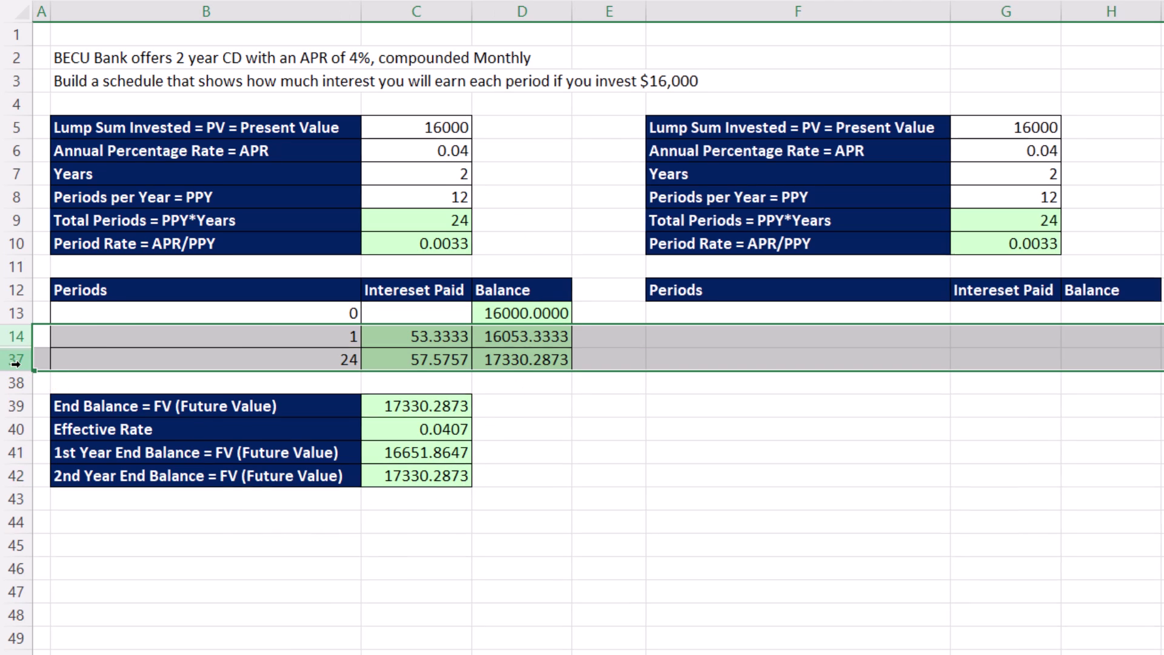
{"action": "right_click", "coordinate": [21, 356]}
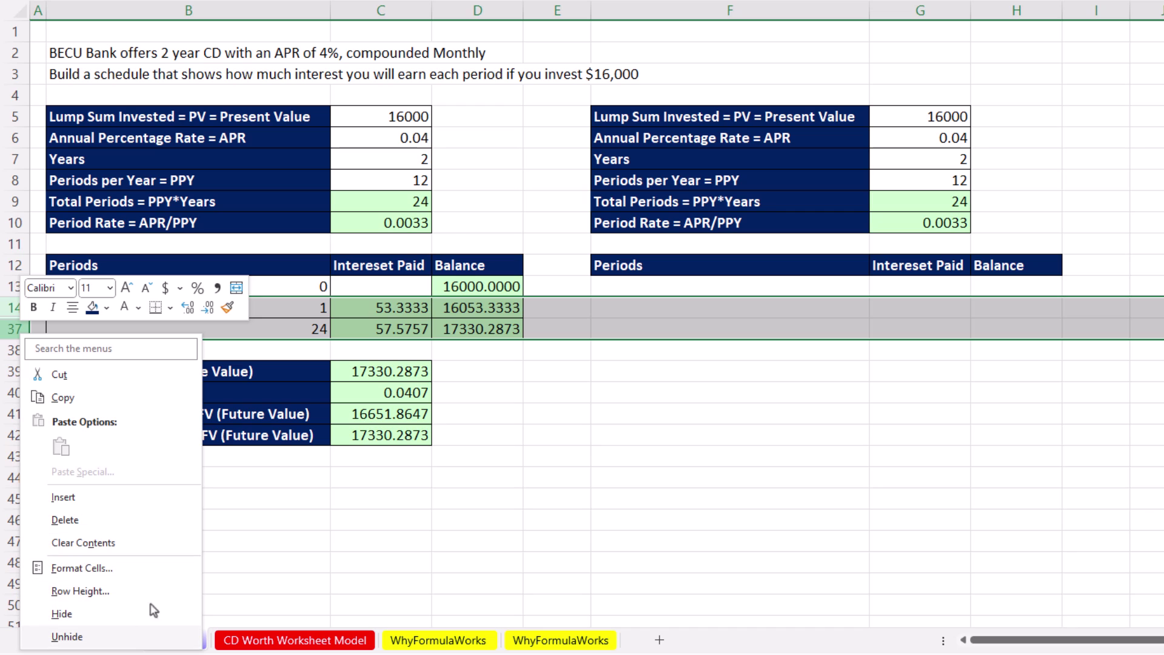
{"action": "left_click", "coordinate": [79, 637]}
{"action": "scroll", "coordinate": [497, 364], "scroll_direction": "down", "scroll_amount": 3}
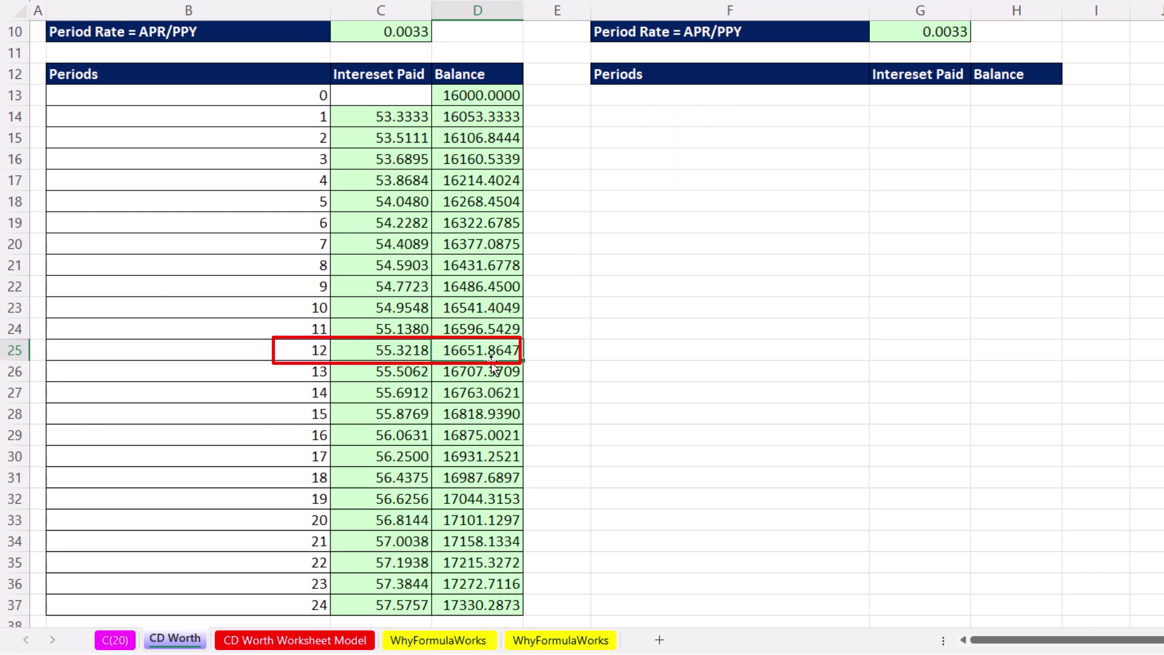
{"action": "scroll", "coordinate": [504, 401], "scroll_direction": "down", "scroll_amount": 7}
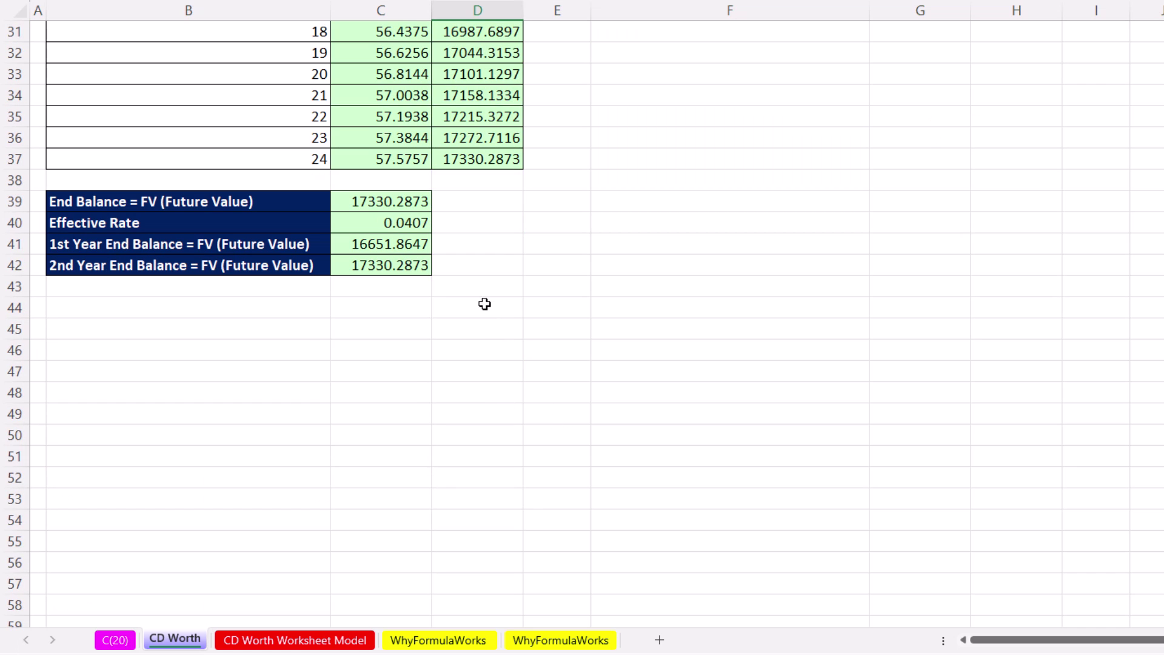
{"action": "left_click", "coordinate": [397, 246]}
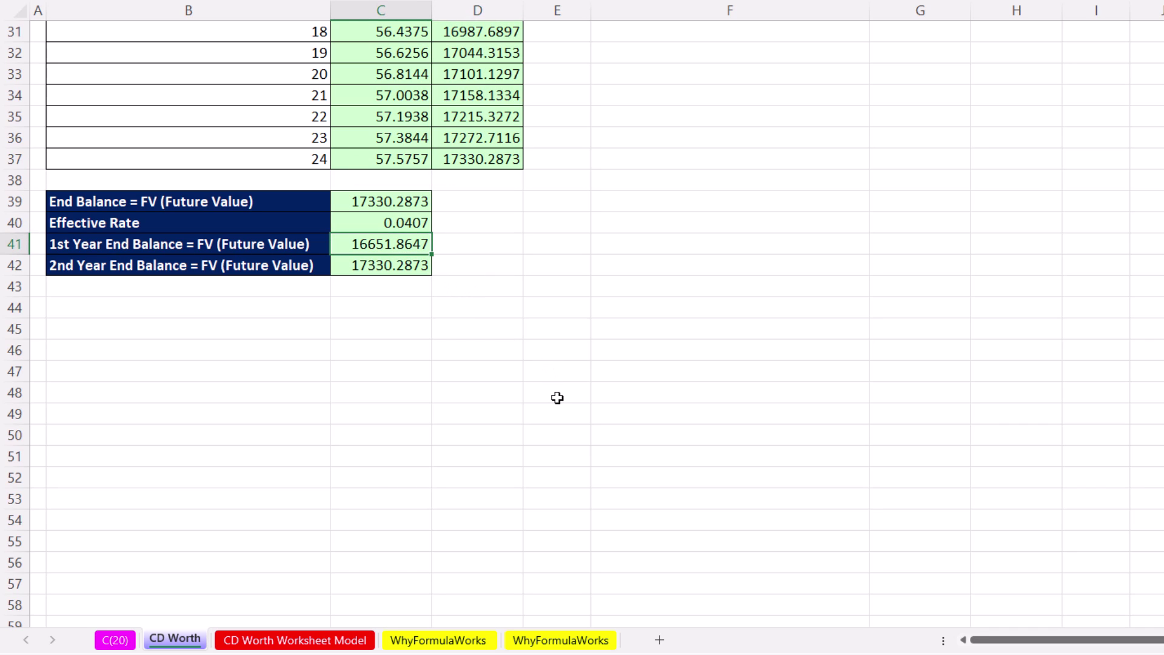
{"action": "scroll", "coordinate": [637, 481], "scroll_direction": "up", "scroll_amount": 10}
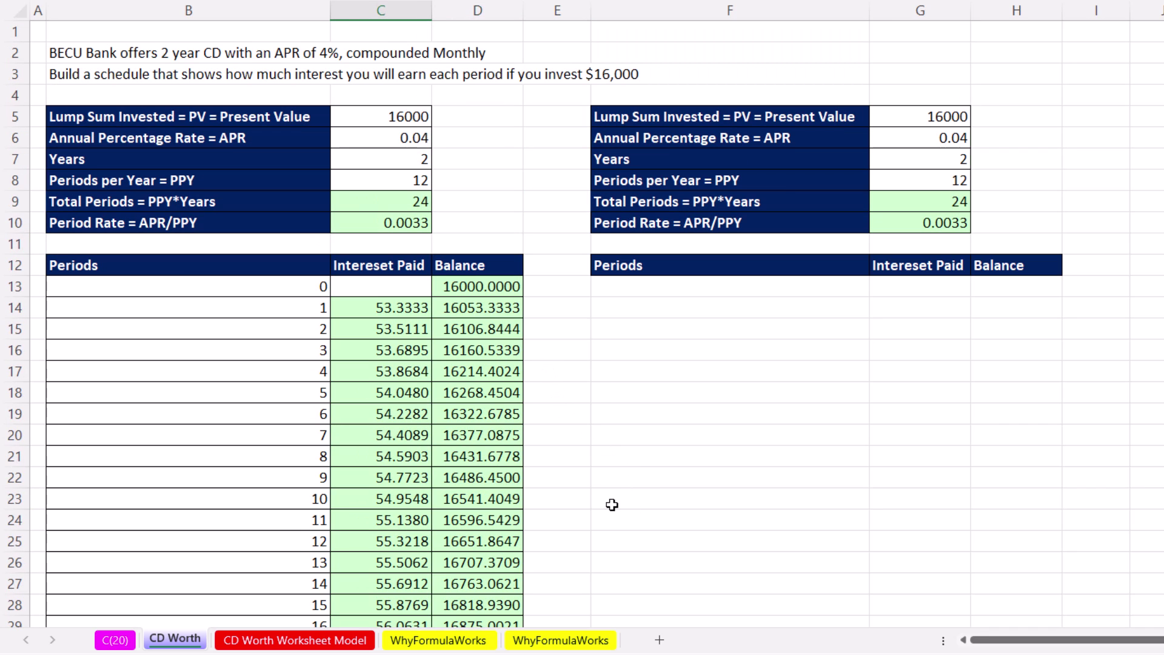
{"action": "scroll", "coordinate": [598, 540], "scroll_direction": "down", "scroll_amount": 1}
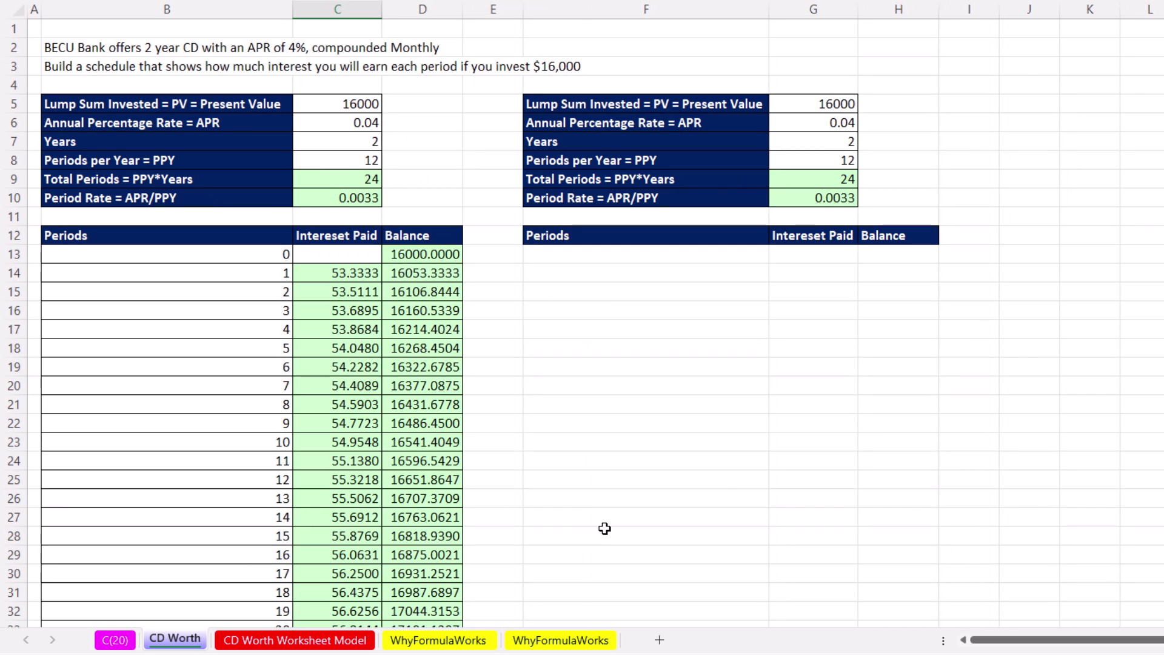
Step: Select columns F through H from F13 down well past the second schedule
{"action": "left_click", "coordinate": [694, 254]}
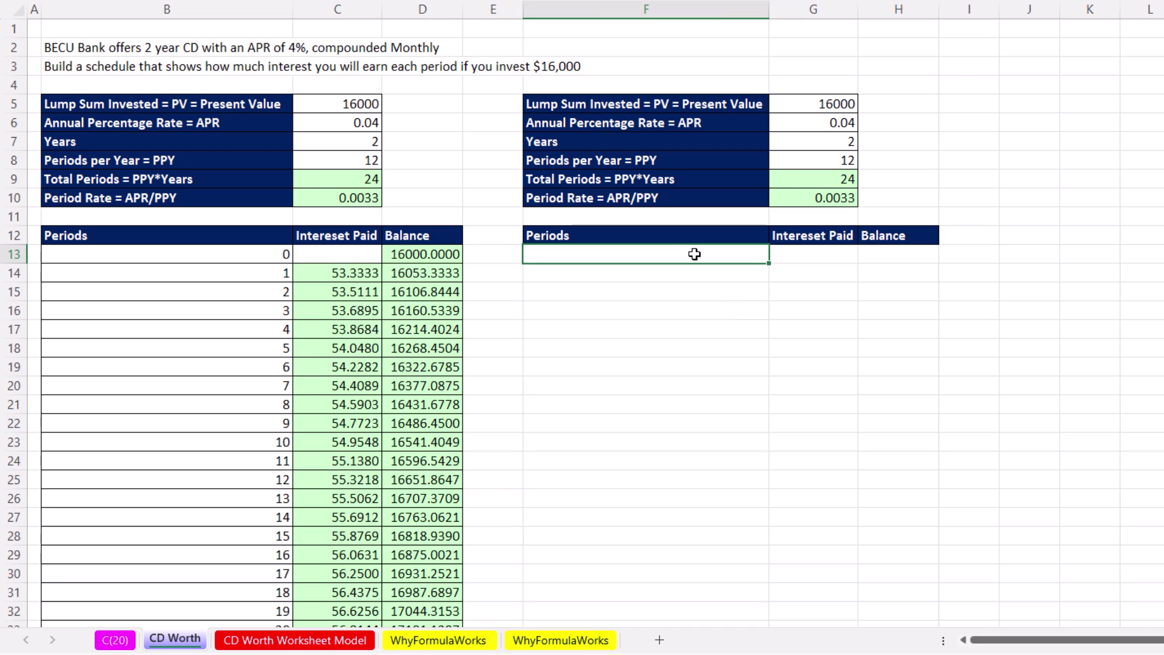
{"action": "mouse_move", "coordinate": [694, 254]}
{"action": "left_mouse_down"}
{"action": "mouse_move", "coordinate": [748, 253]}
{"action": "mouse_move", "coordinate": [889, 312]}
{"action": "mouse_move", "coordinate": [921, 617]}
{"action": "mouse_move", "coordinate": [911, 563]}
{"action": "left_mouse_up"}
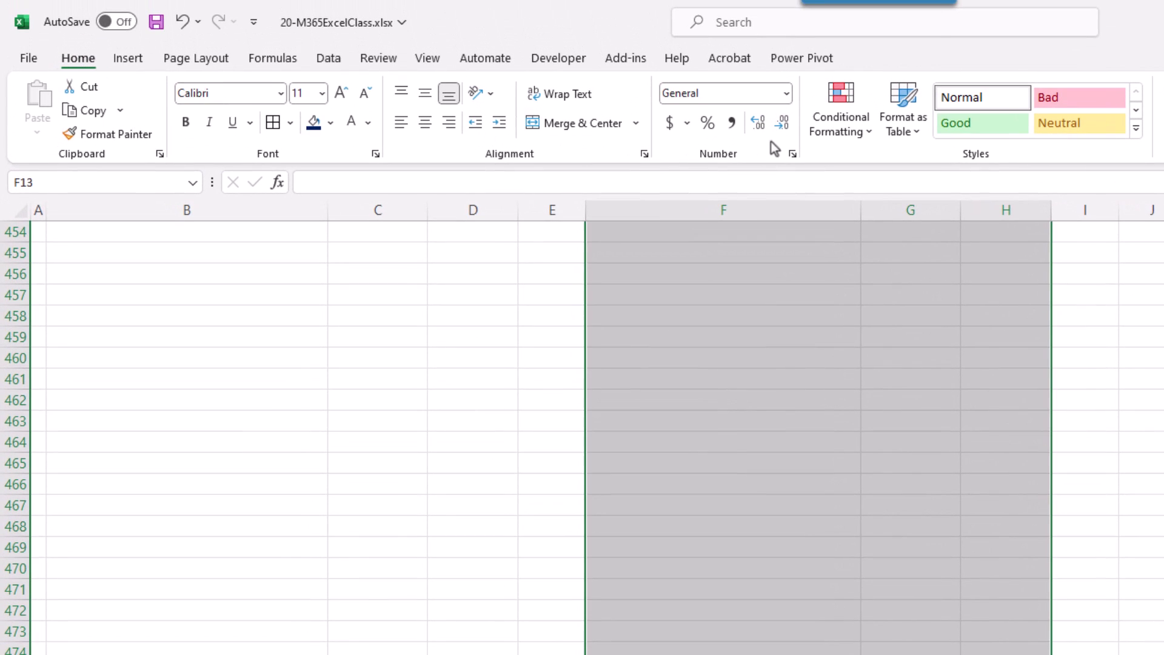
Step: Draft a No Blanks conditional formatting rule with light green fill and an outline border
{"action": "left_click", "coordinate": [868, 136]}
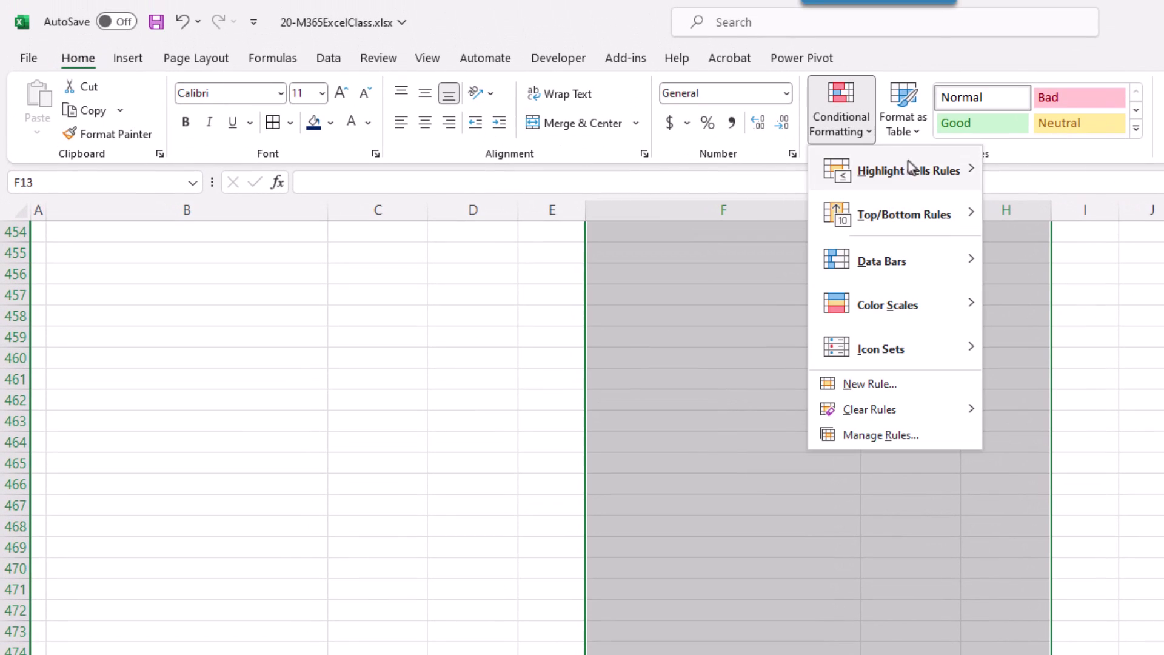
{"action": "mouse_move", "coordinate": [923, 179]}
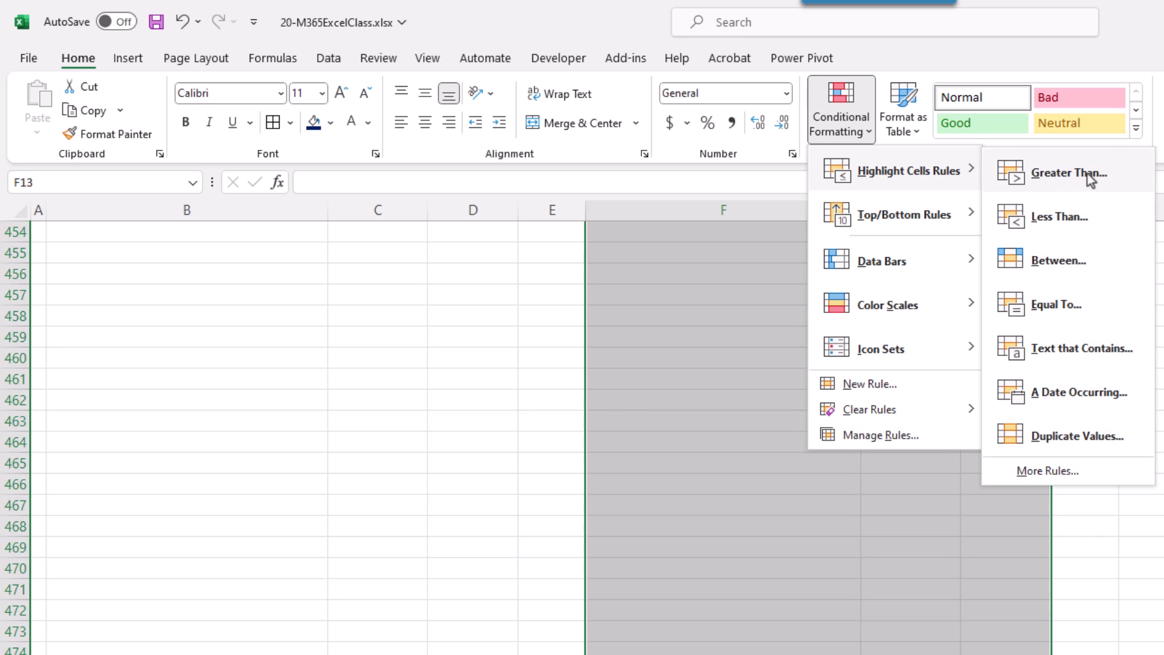
{"action": "left_click", "coordinate": [1048, 471]}
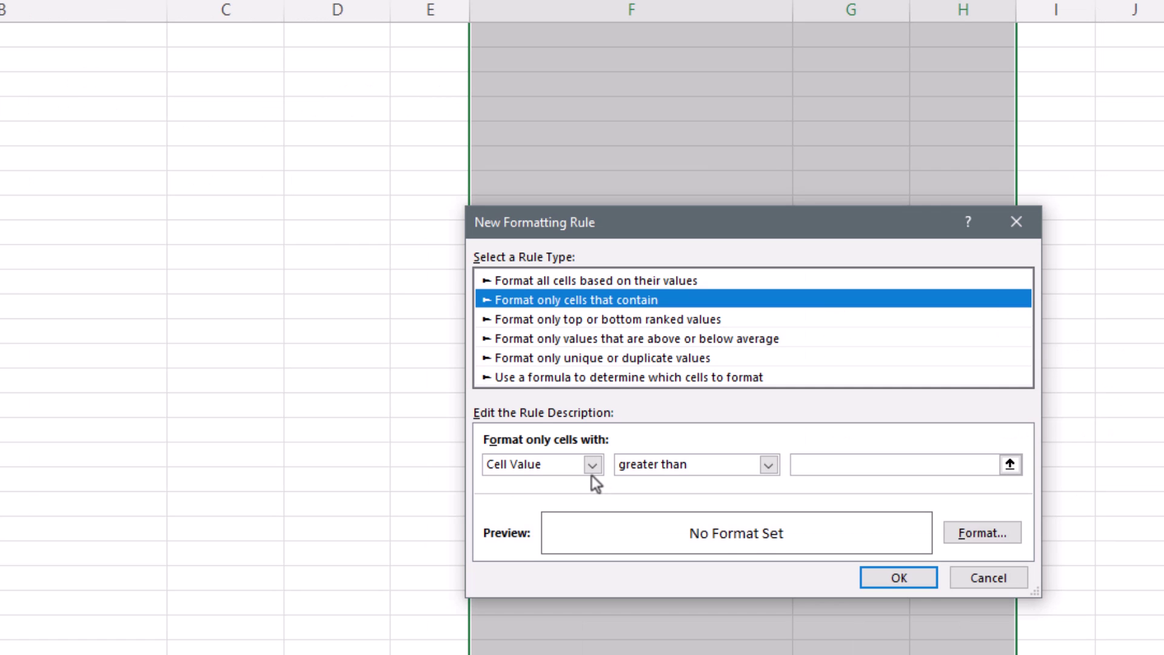
{"action": "left_click", "coordinate": [593, 465]}
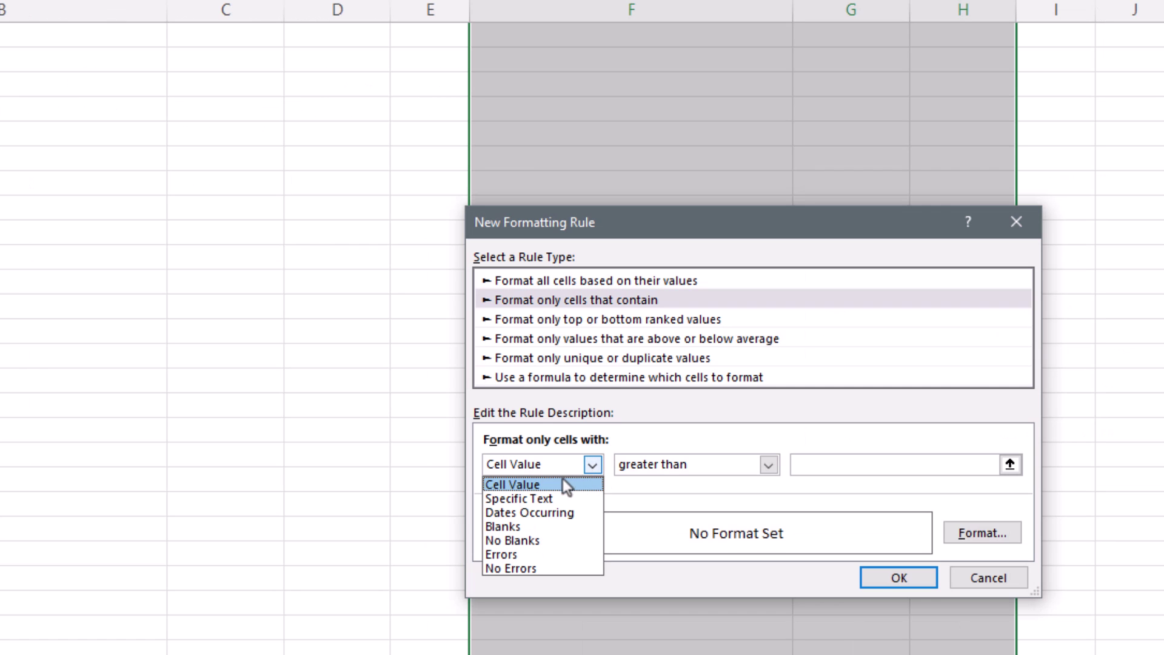
{"action": "left_click", "coordinate": [505, 545]}
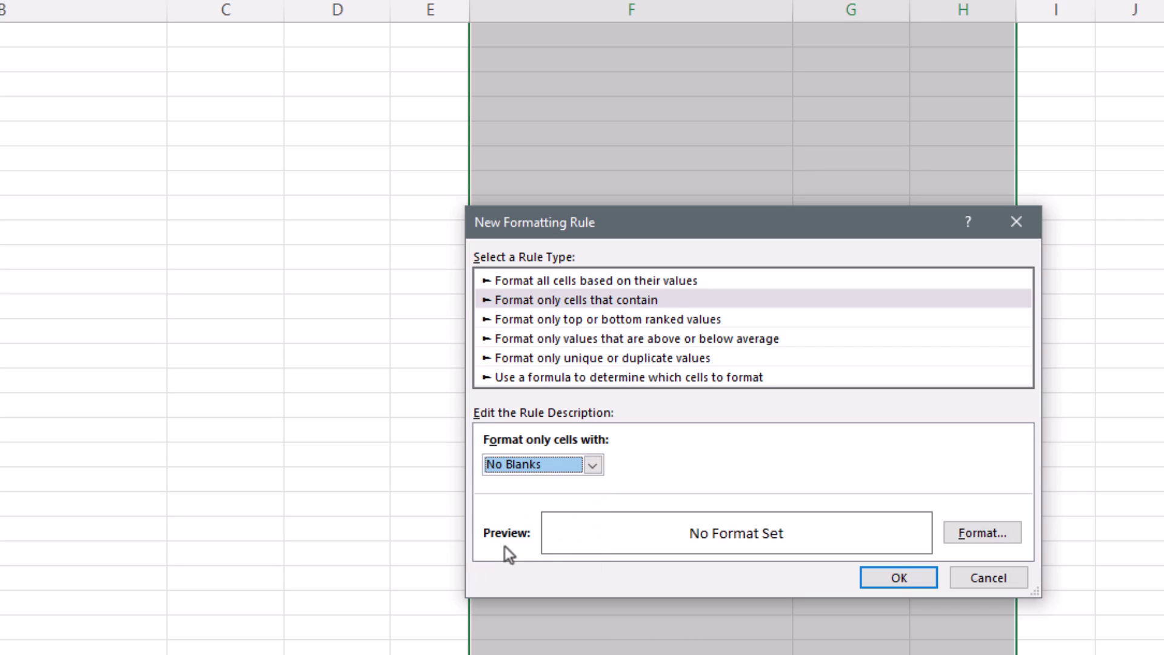
{"action": "left_click", "coordinate": [959, 532]}
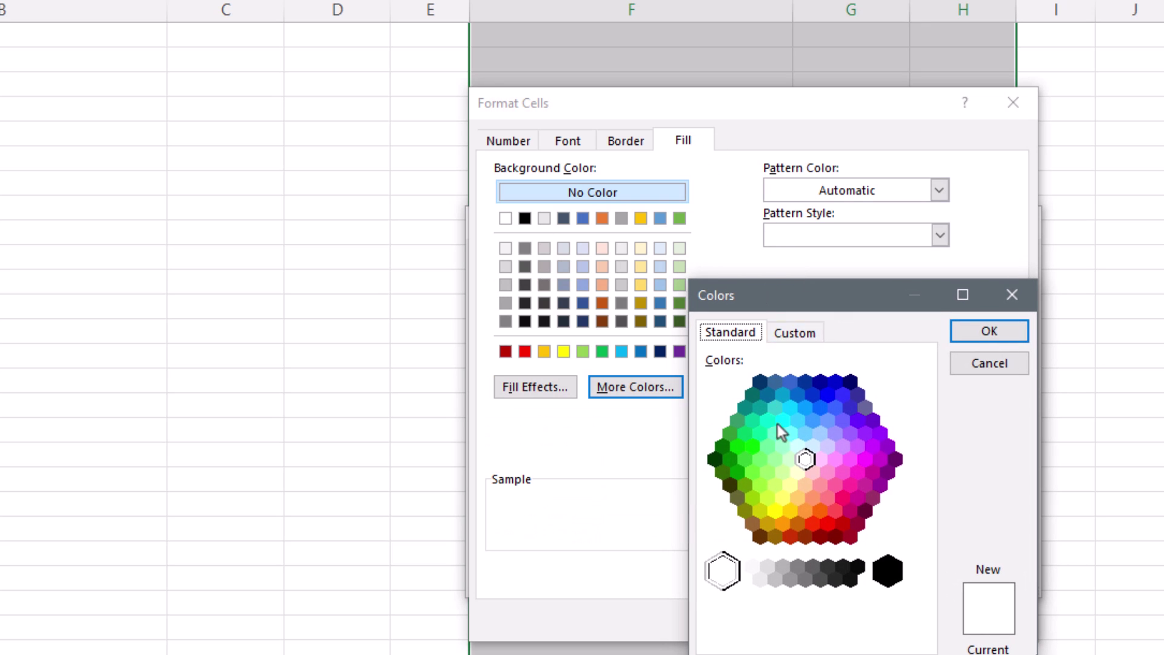
{"action": "left_click", "coordinate": [793, 463]}
{"action": "left_click", "coordinate": [985, 340]}
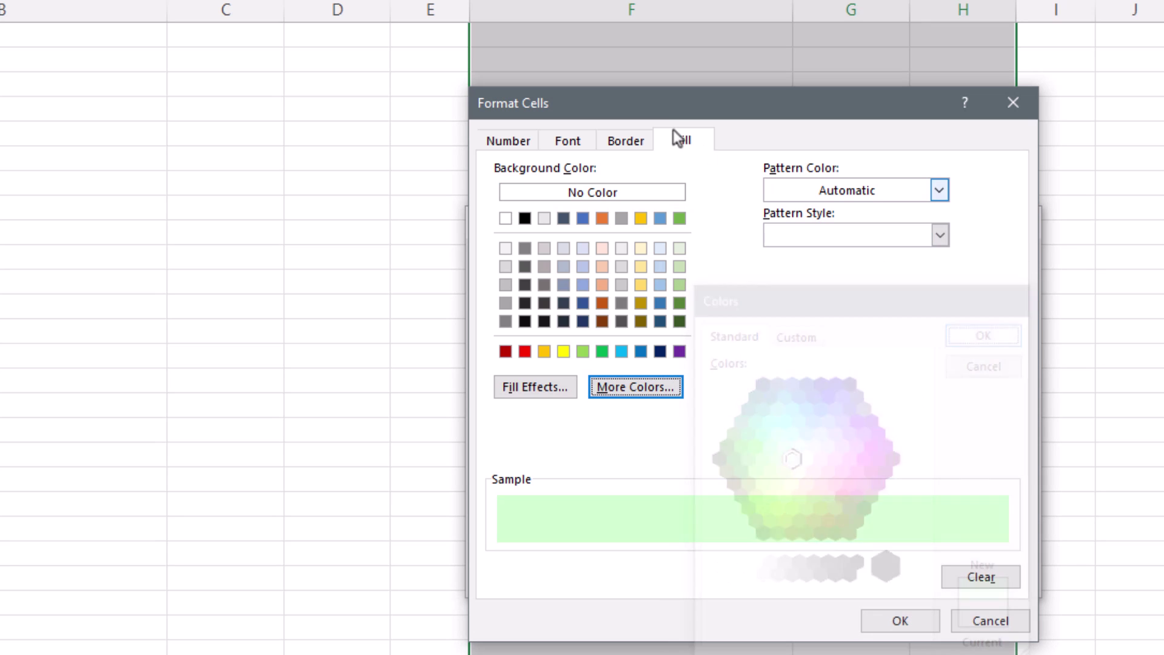
{"action": "left_click", "coordinate": [630, 140]}
{"action": "left_click", "coordinate": [759, 209]}
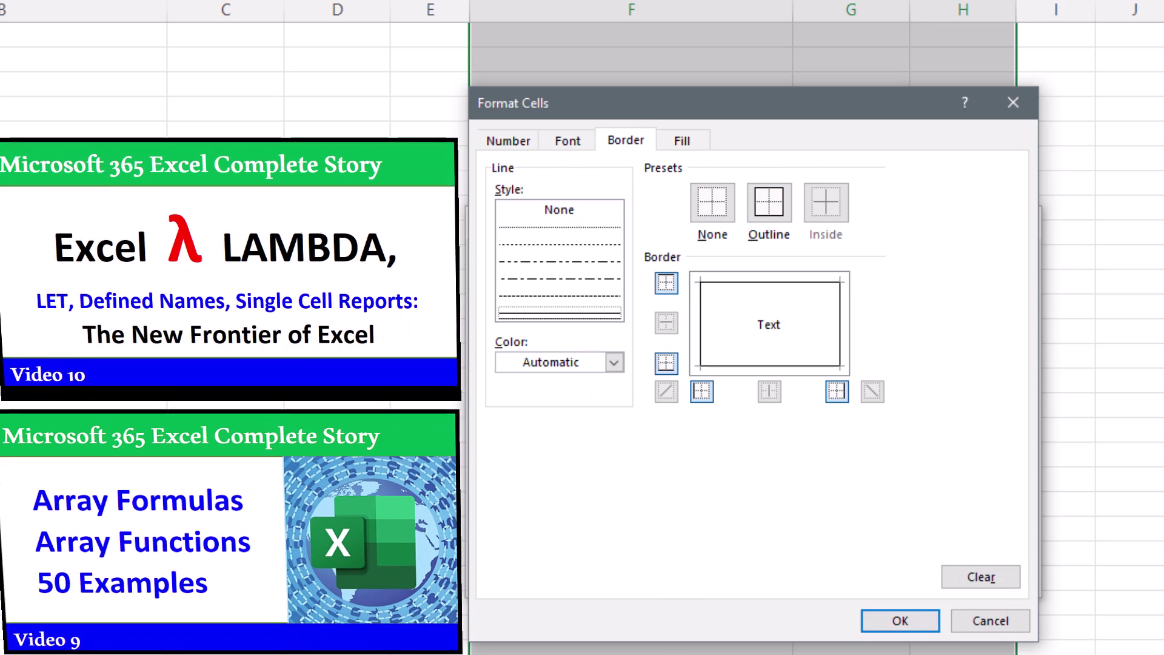
{"action": "left_click", "coordinate": [899, 621]}
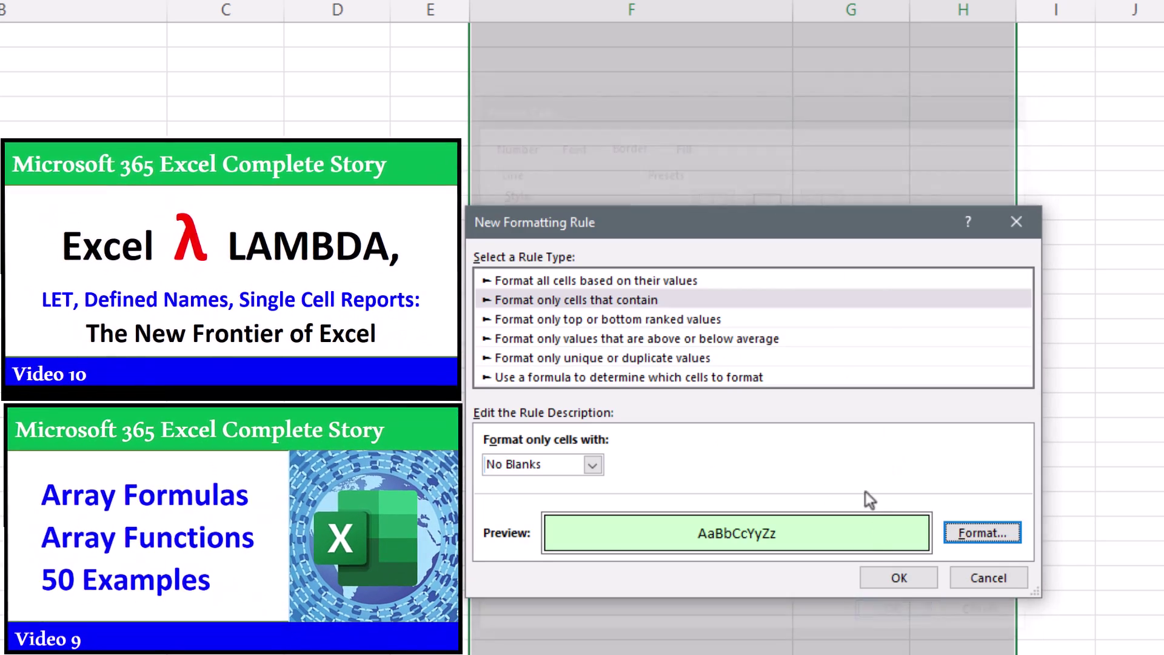
Step: Apply the rule and enter =SEQUENCE(G9+1,,0) in F13 to spill the periods
{"action": "left_click", "coordinate": [907, 578]}
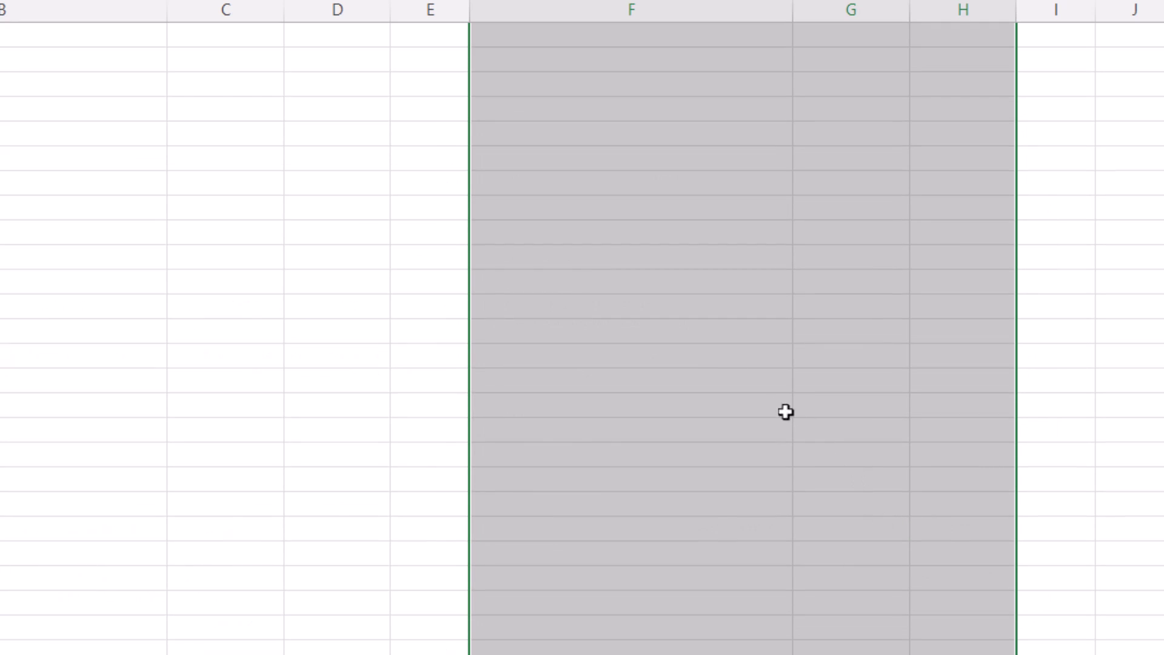
{"action": "left_click", "coordinate": [702, 332]}
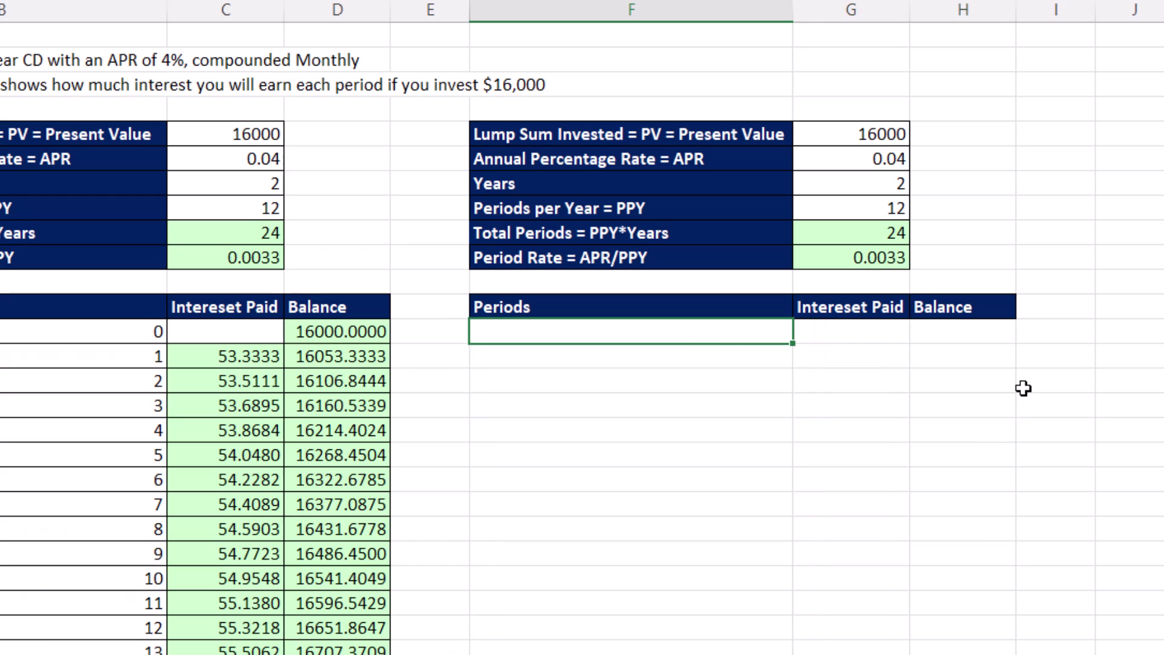
{"action": "type", "text": "=seq"}
{"action": "key", "text": "Tab"}
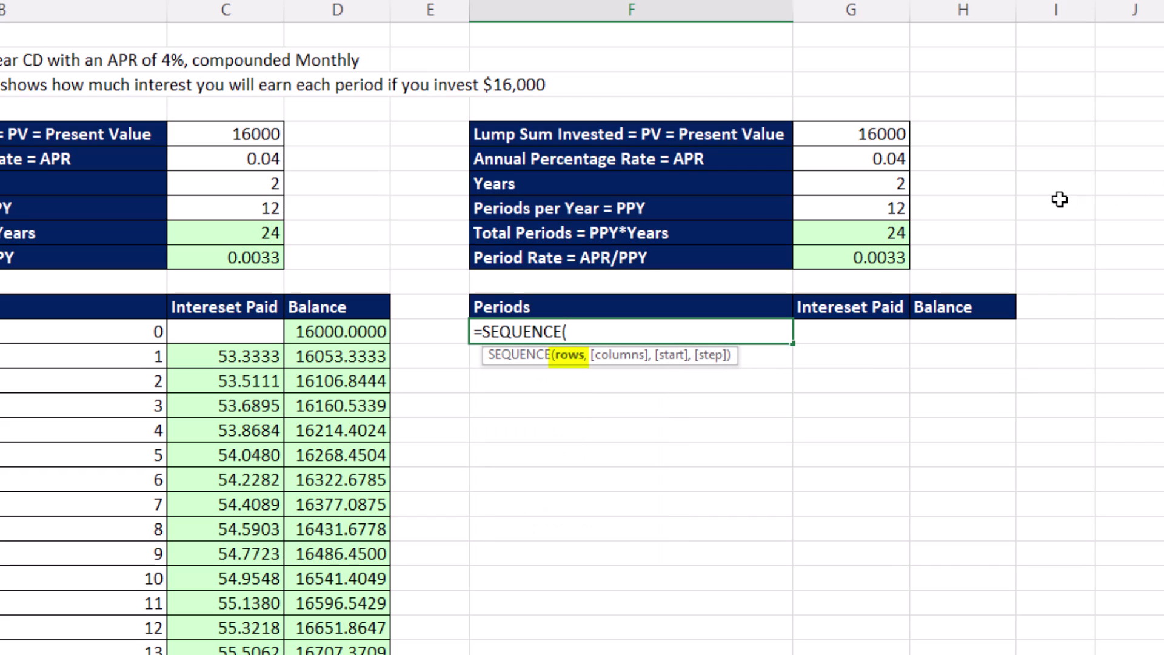
{"action": "left_click", "coordinate": [853, 232]}
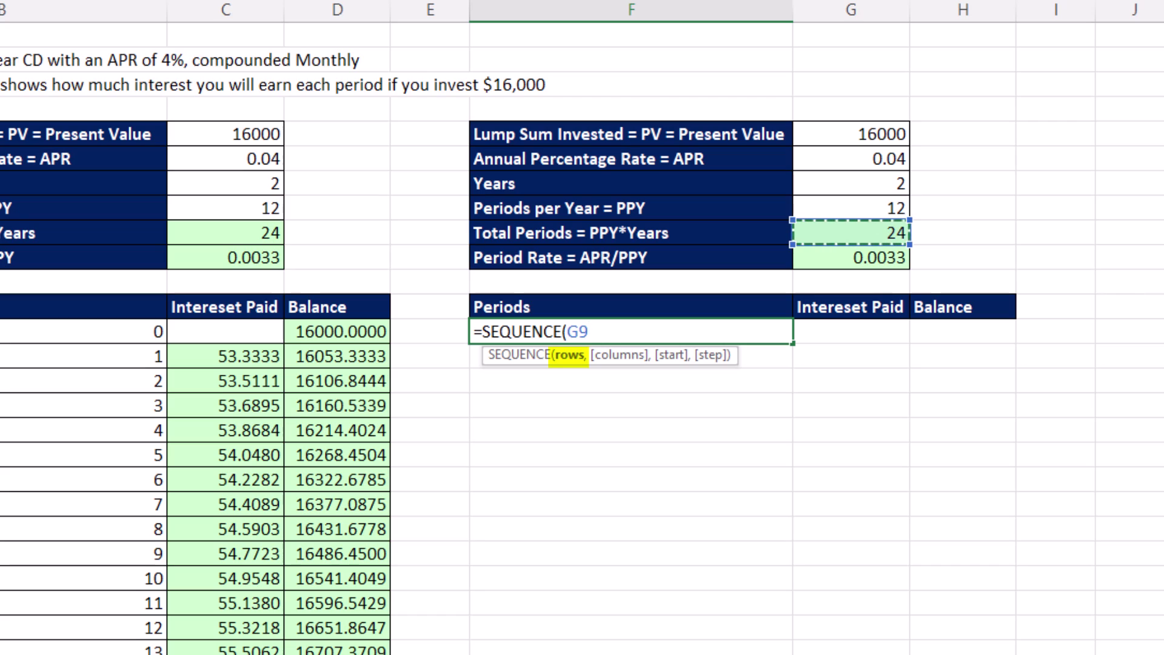
{"action": "type", "text": "+1"}
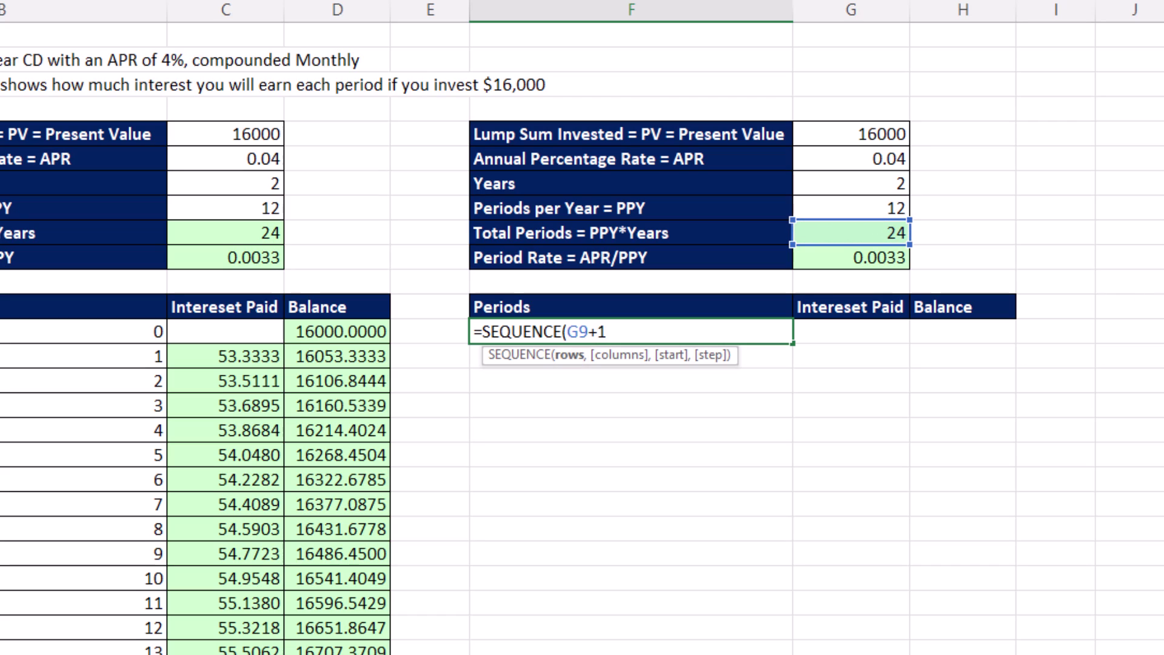
{"action": "type", "text": ",,"}
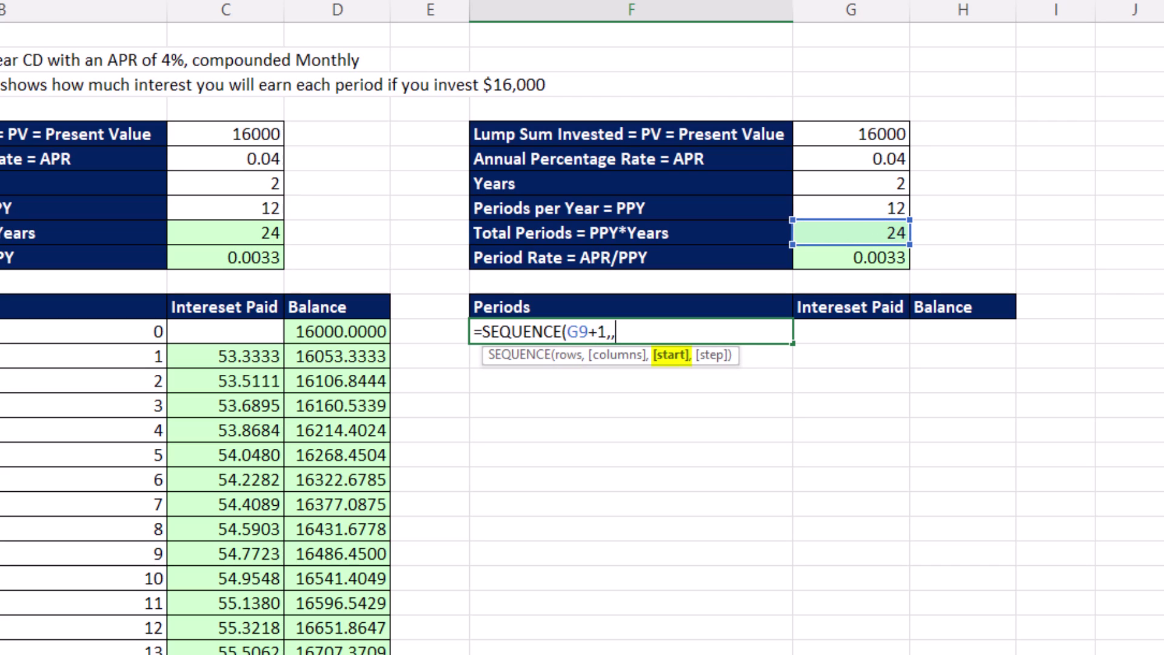
{"action": "type", "text": "0)"}
{"action": "key", "text": "Tab"}
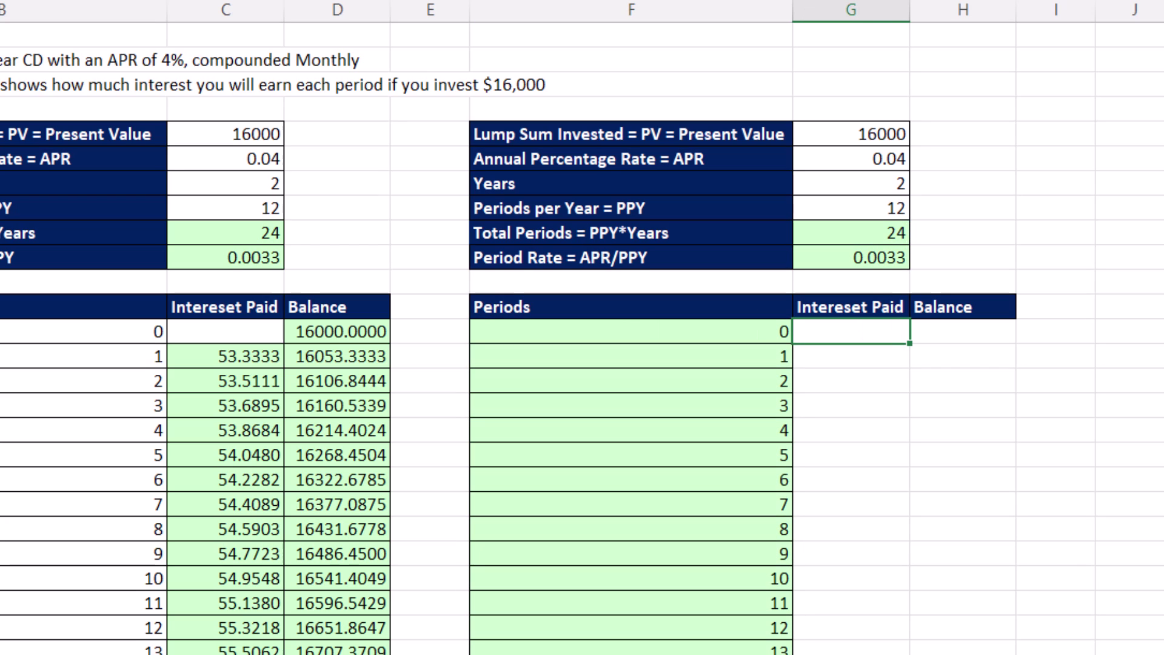
Step: Change Years to 1 so the Periods column spills 0–12
{"action": "scroll", "coordinate": [1148, 471], "scroll_direction": "down", "scroll_amount": 5}
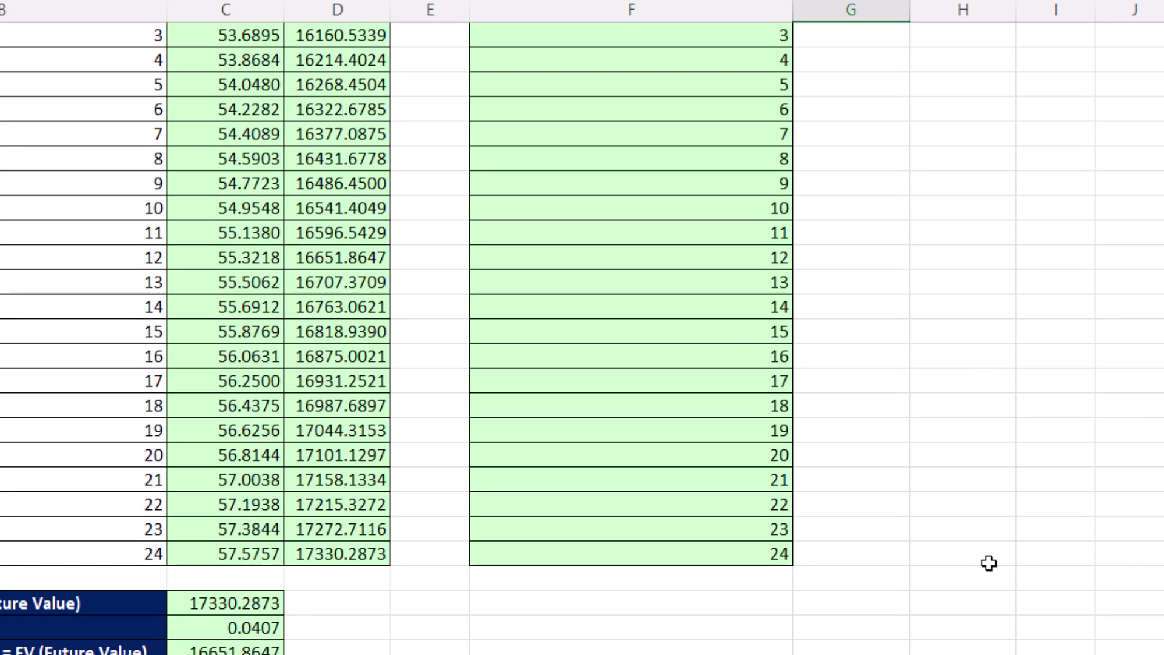
{"action": "scroll", "coordinate": [996, 435], "scroll_direction": "up", "scroll_amount": 5}
{"action": "left_click", "coordinate": [872, 185]}
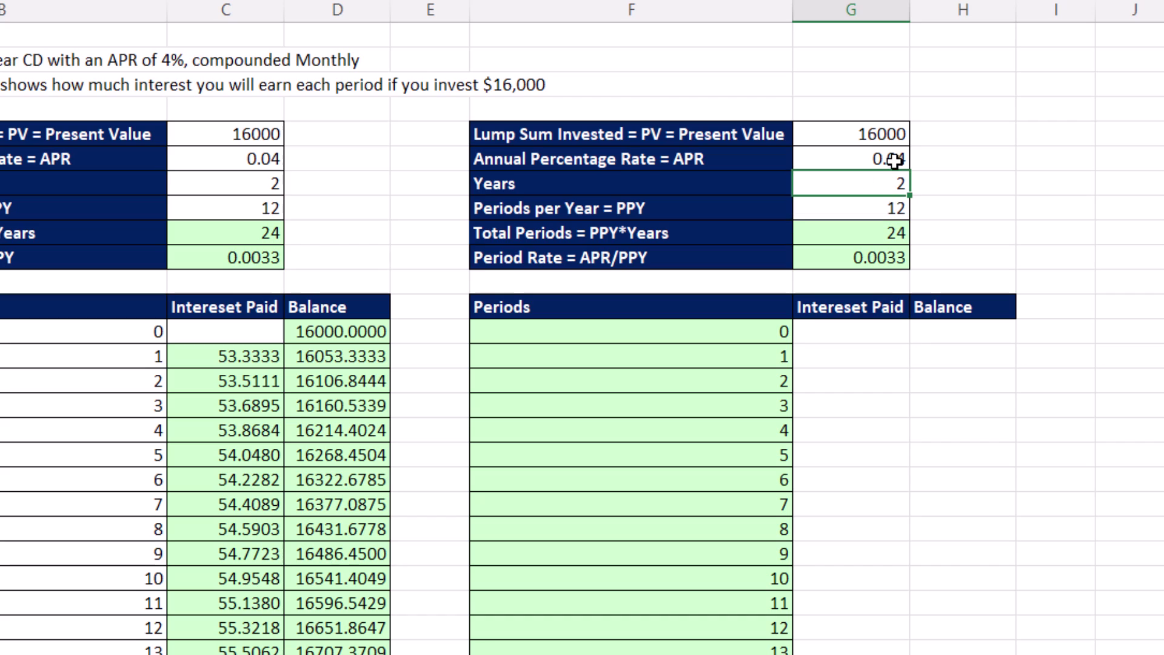
{"action": "key", "text": "ctrl+Return"}
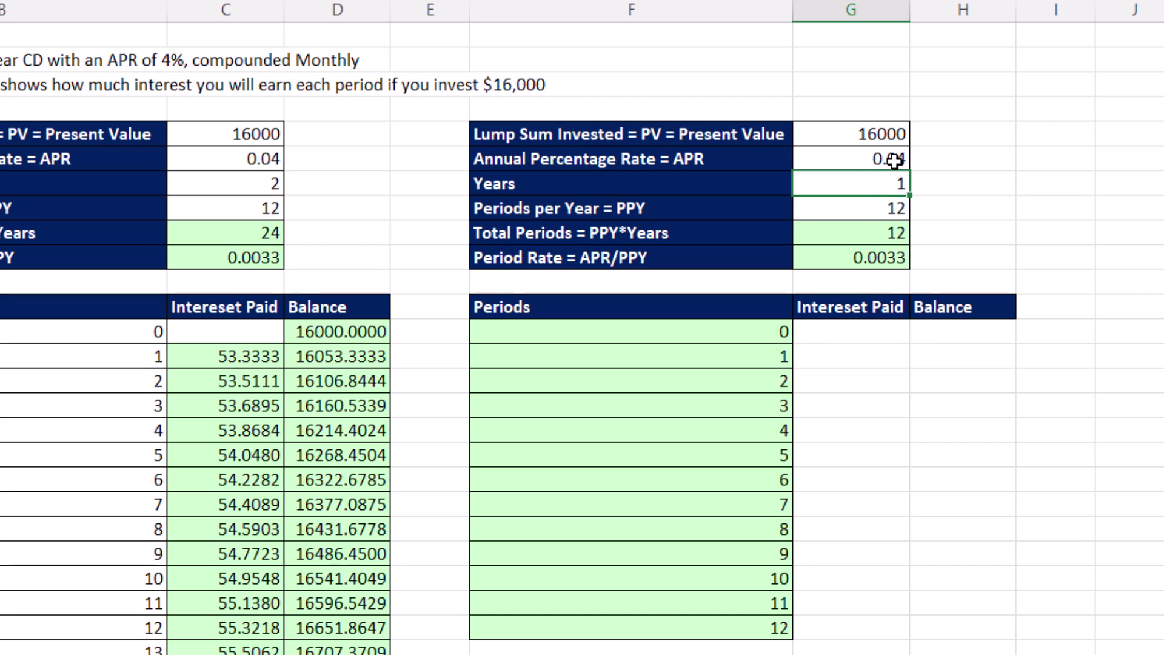
Step: Enter =G5*(1+G10)^F13# in H13, spilling balances from 16000 to 16651.8647
{"action": "left_click", "coordinate": [959, 338]}
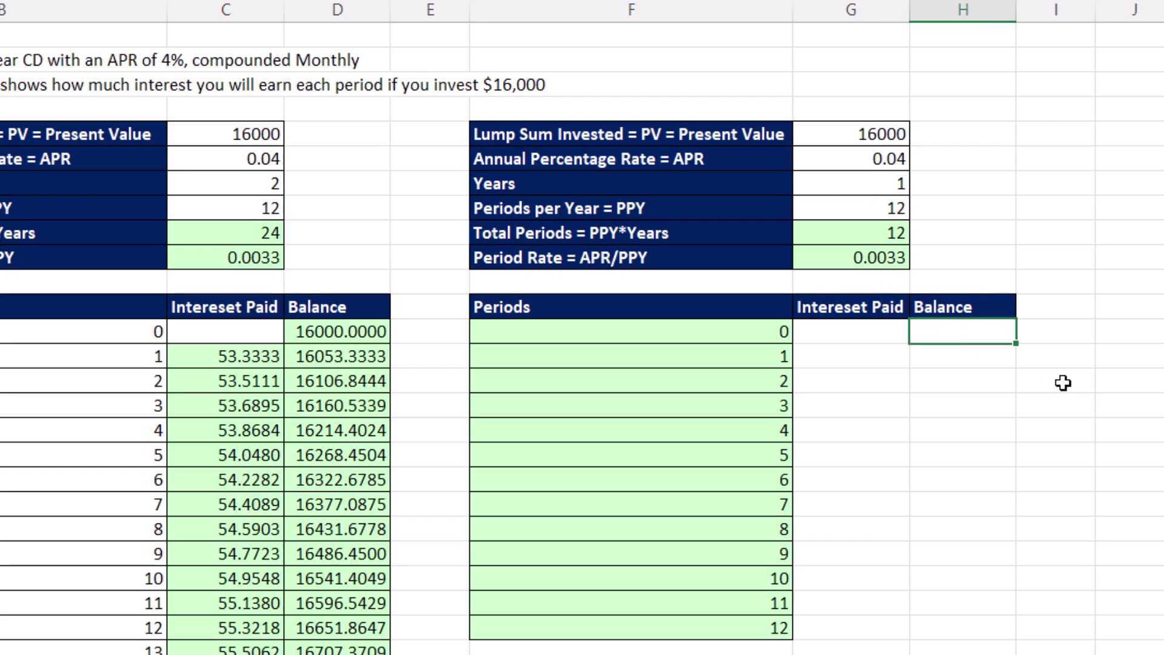
{"action": "type", "text": "="}
{"action": "left_click", "coordinate": [872, 133]}
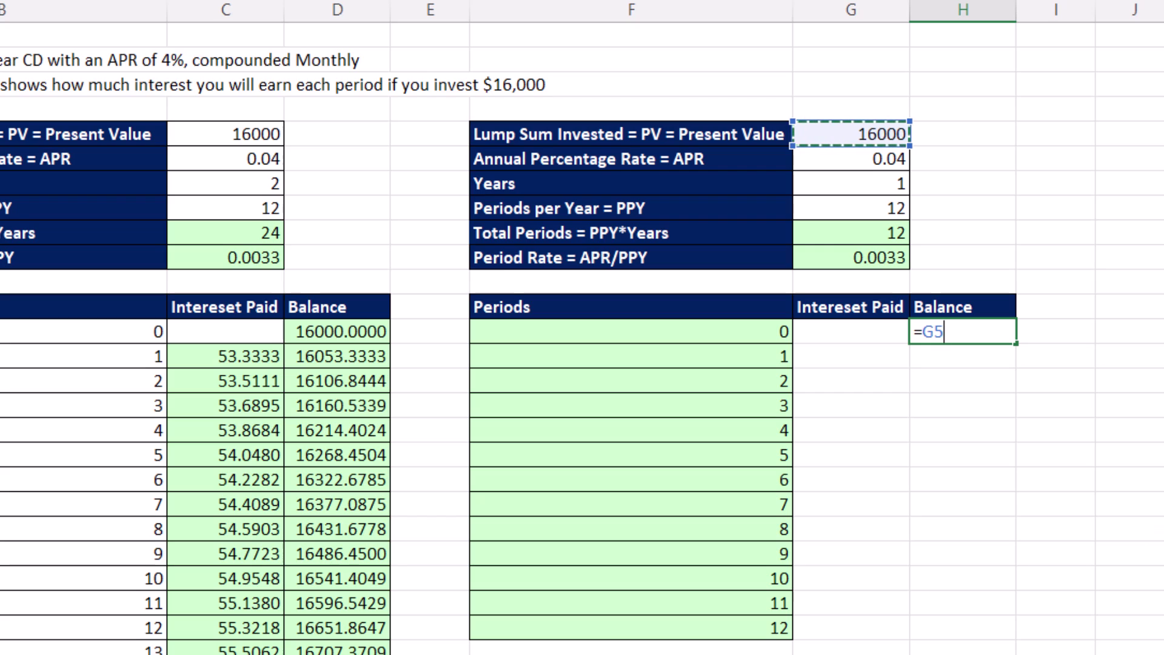
{"action": "type", "text": "*"}
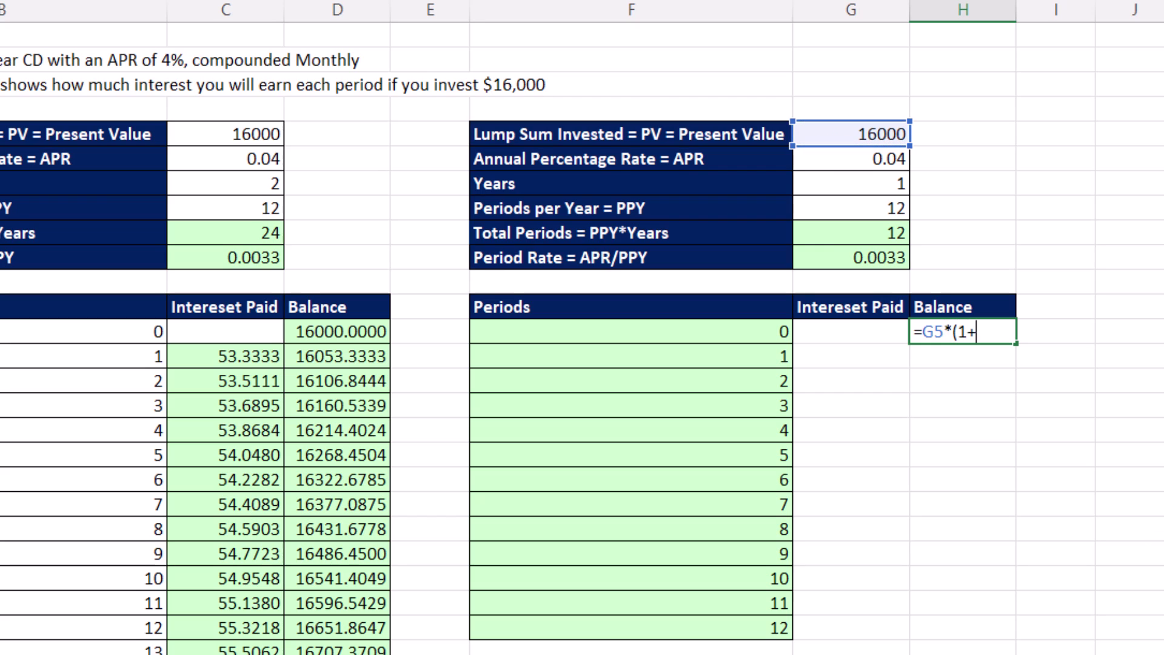
{"action": "type", "text": "(1+"}
{"action": "left_click", "coordinate": [896, 258]}
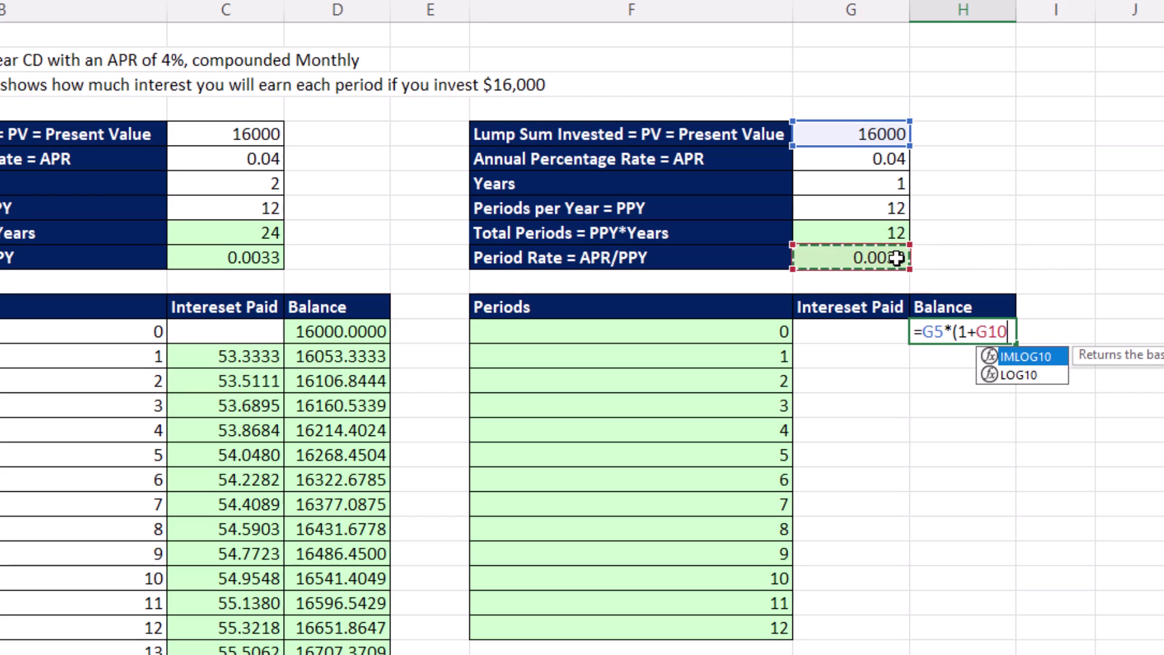
{"action": "type", "text": ")^"}
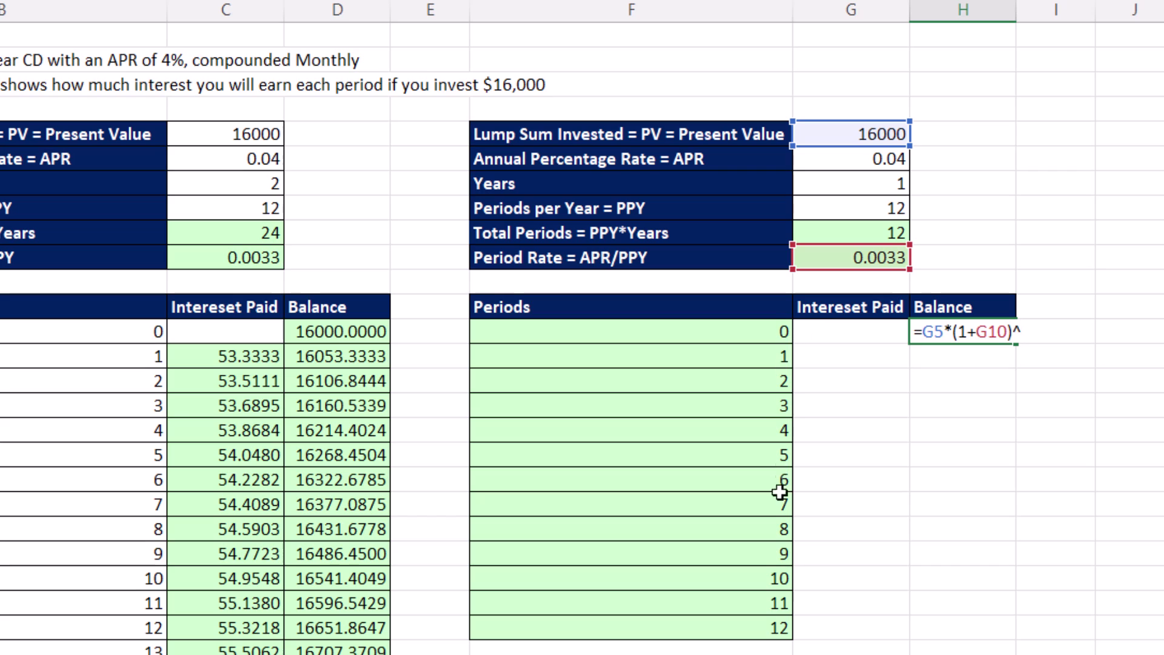
{"action": "left_click_drag", "start_coordinate": [692, 332], "coordinate": [715, 627]}
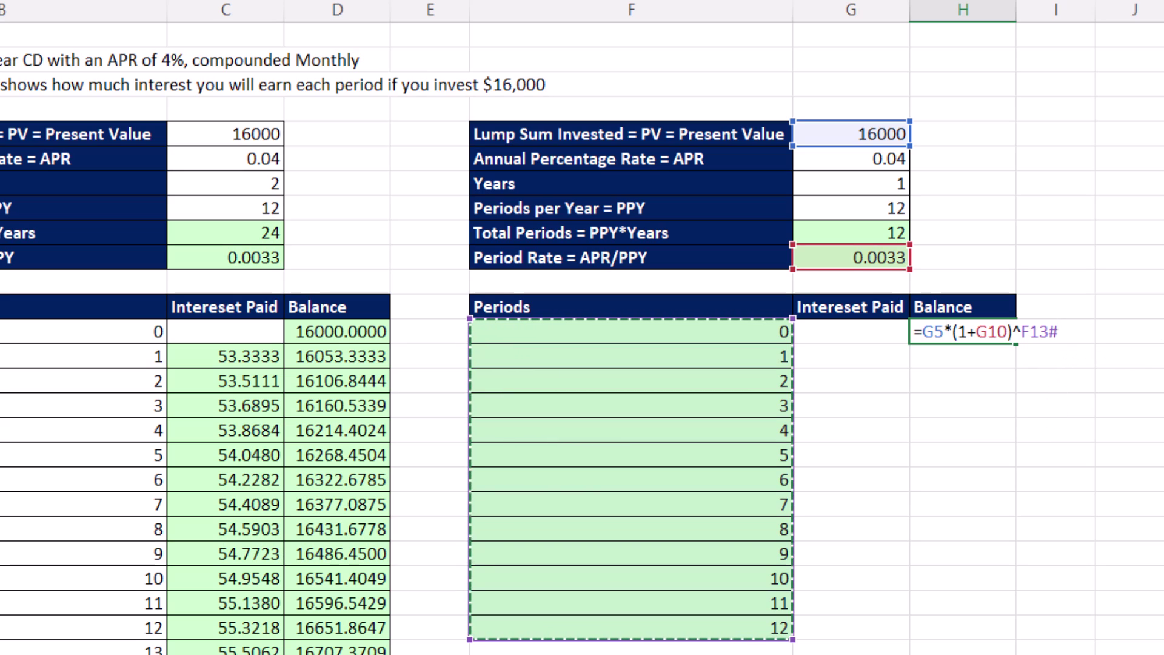
{"action": "key", "text": "ctrl+Return"}
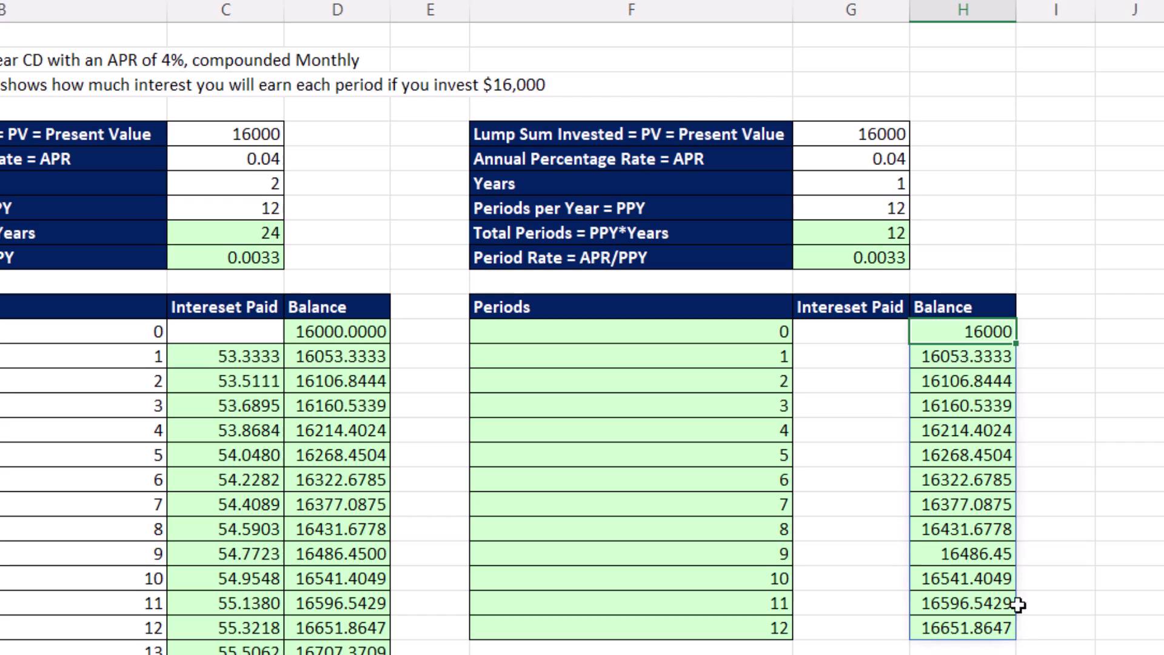
Step: Start and cancel an interest formula, then compare the period 1–12 and 0–11 balance ranges
{"action": "left_click", "coordinate": [873, 357]}
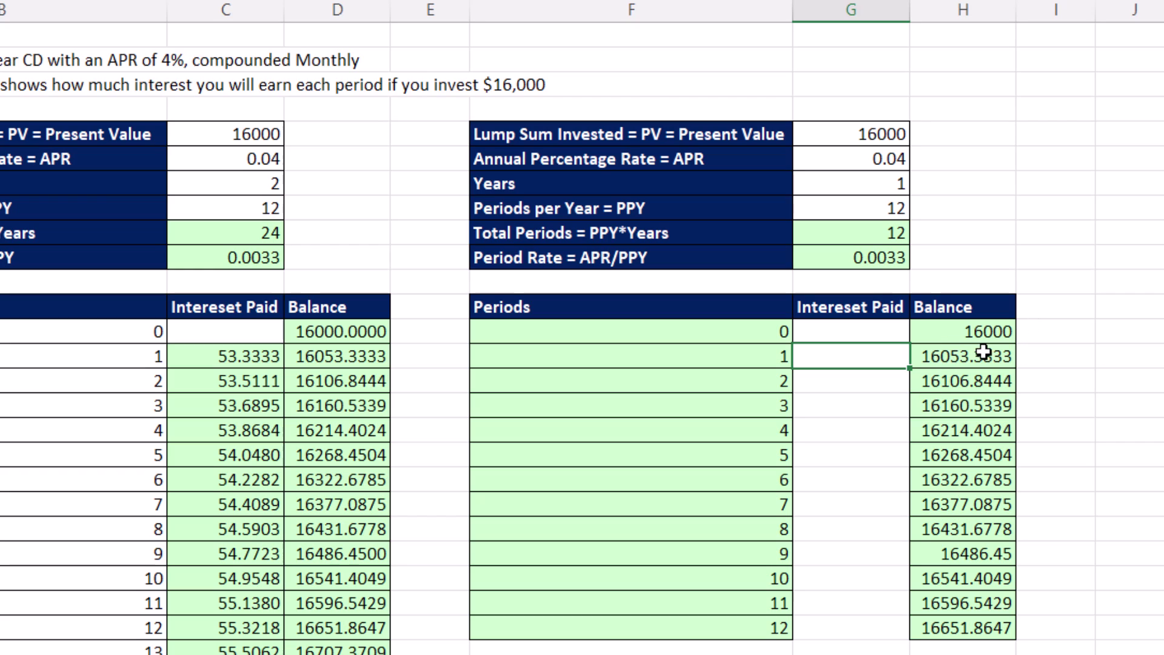
{"action": "type", "text": "="}
{"action": "left_click", "coordinate": [967, 331]}
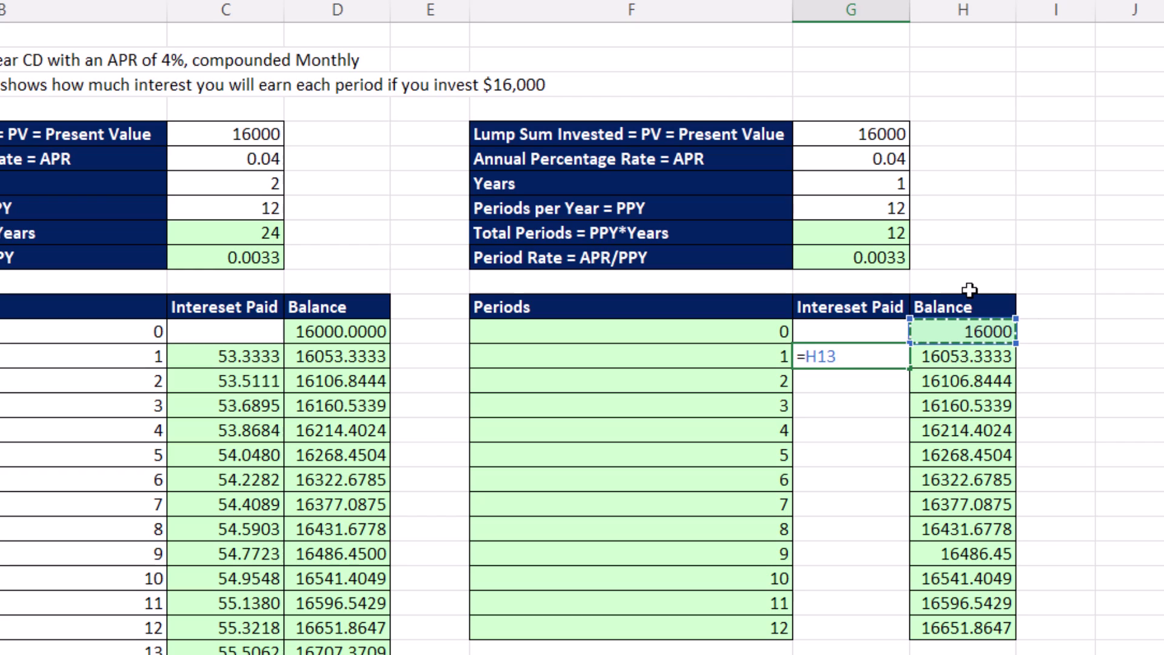
{"action": "type", "text": "#"}
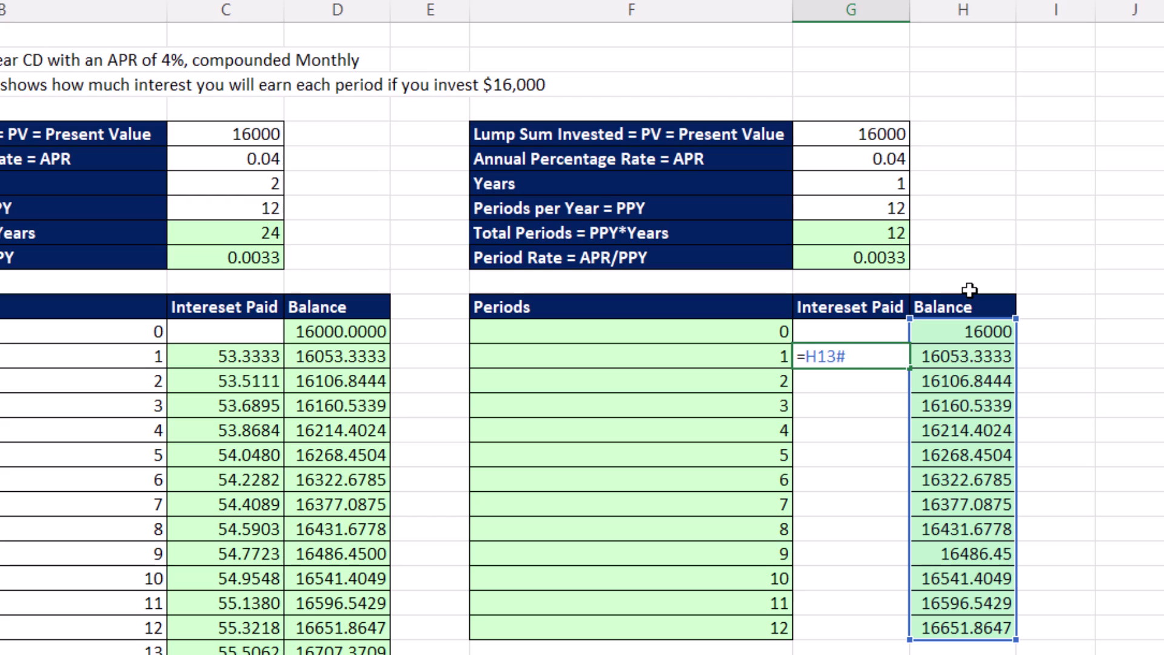
{"action": "key", "text": "Escape"}
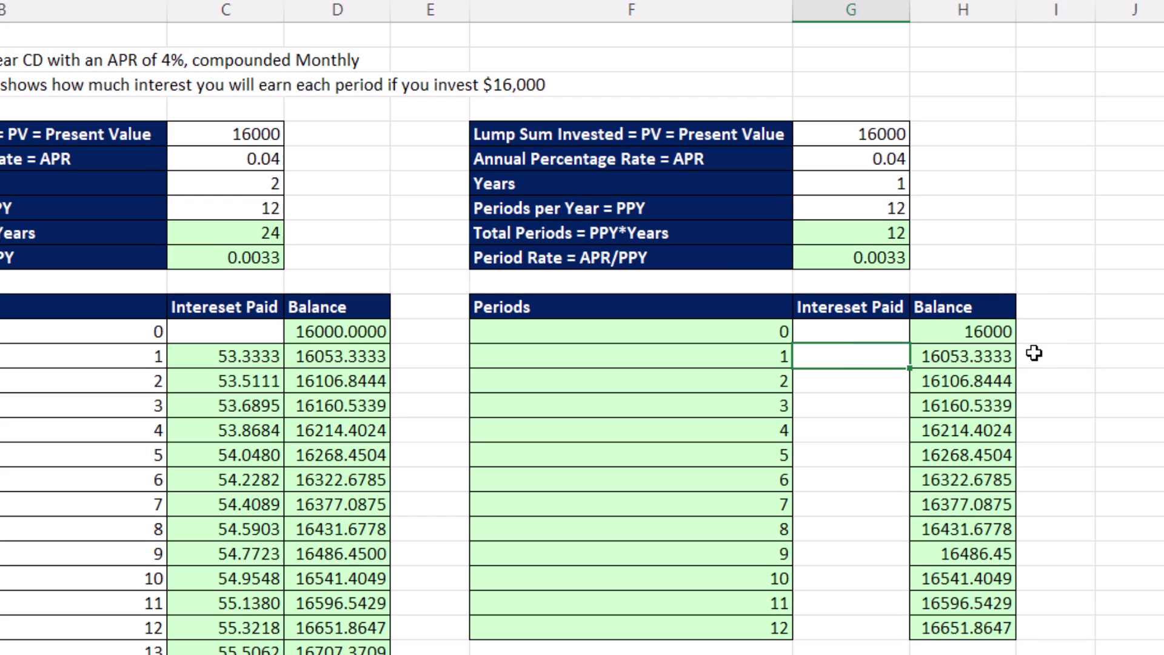
{"action": "left_click_drag", "start_coordinate": [959, 355], "coordinate": [958, 627]}
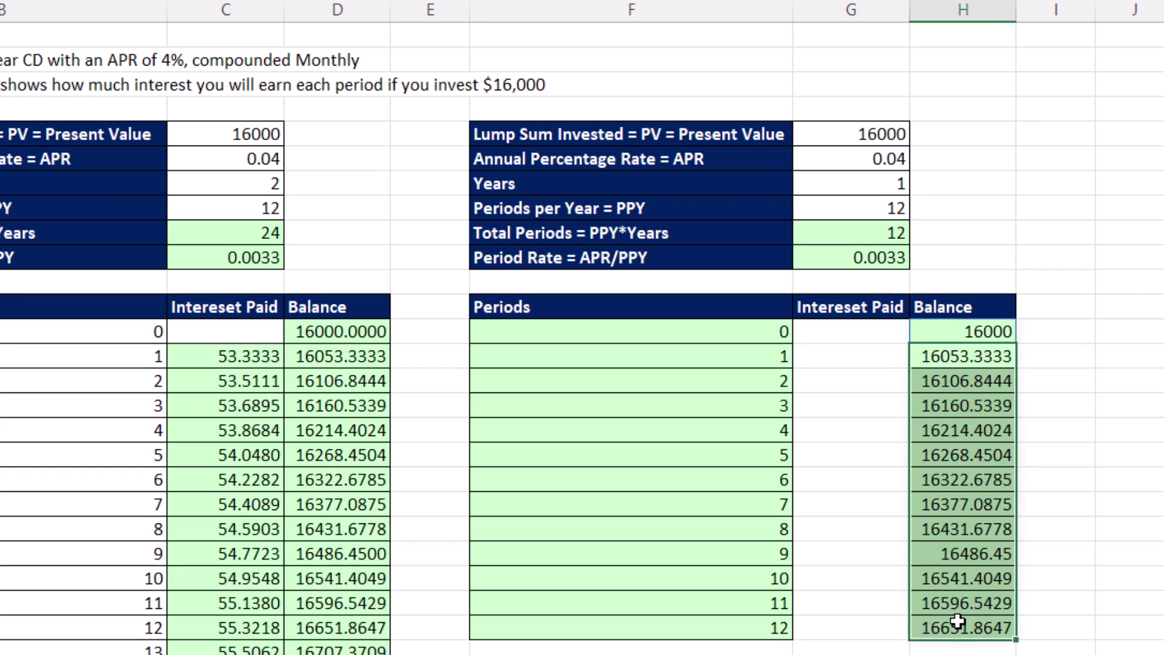
{"action": "left_click_drag", "start_coordinate": [951, 333], "coordinate": [982, 603]}
Step: Enter =DROP(H13#,1) in G14 to spill the balances from period 1 onward
{"action": "left_click", "coordinate": [874, 365]}
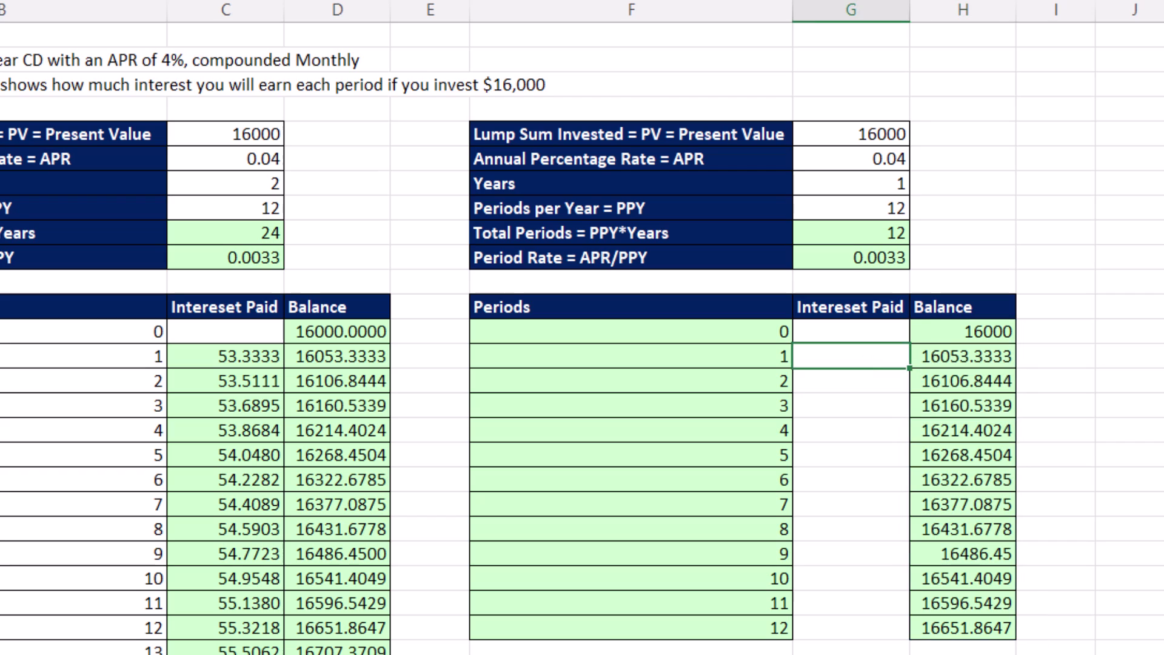
{"action": "type", "text": "=drop"}
{"action": "key", "text": "Tab"}
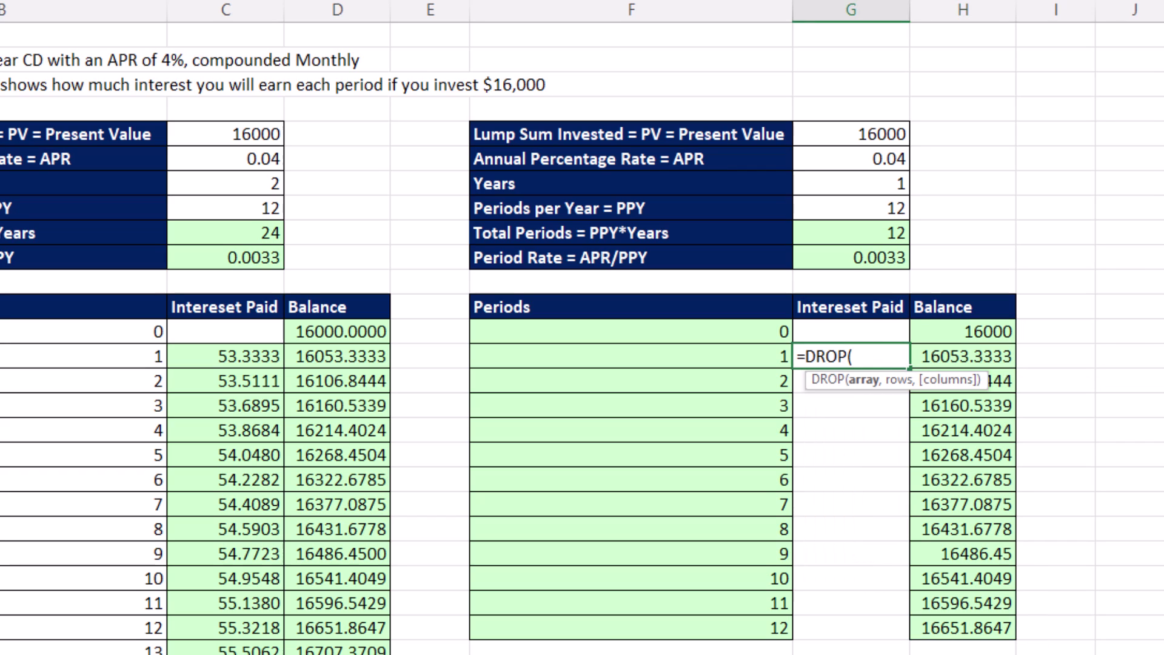
{"action": "left_click", "coordinate": [1000, 332]}
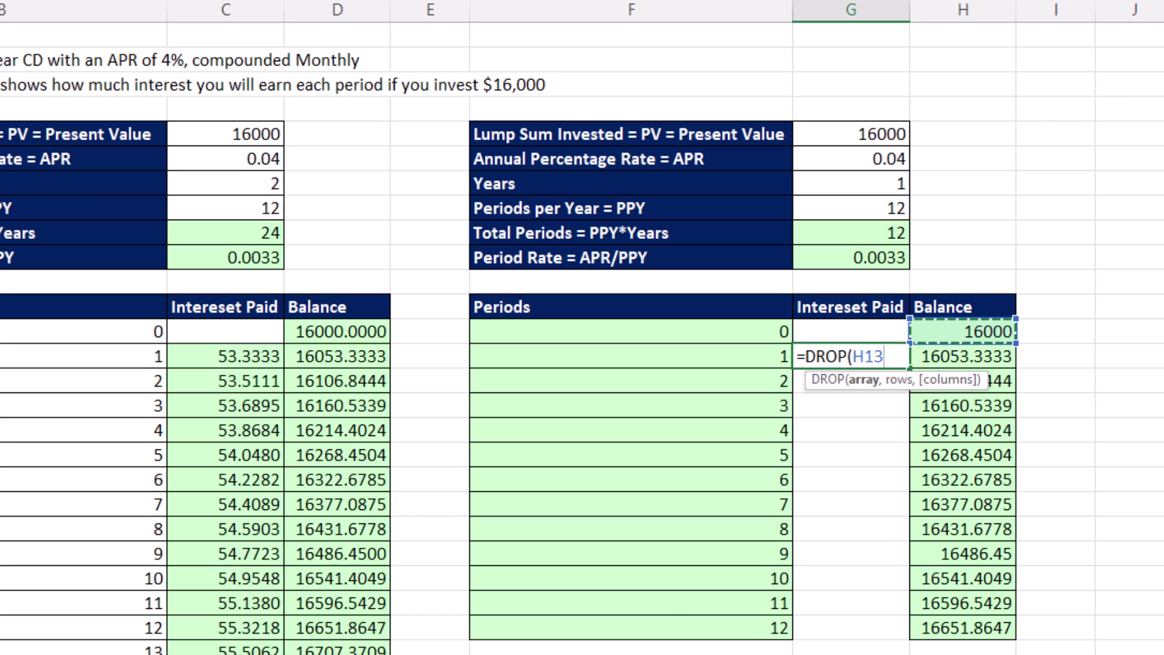
{"action": "type", "text": "#"}
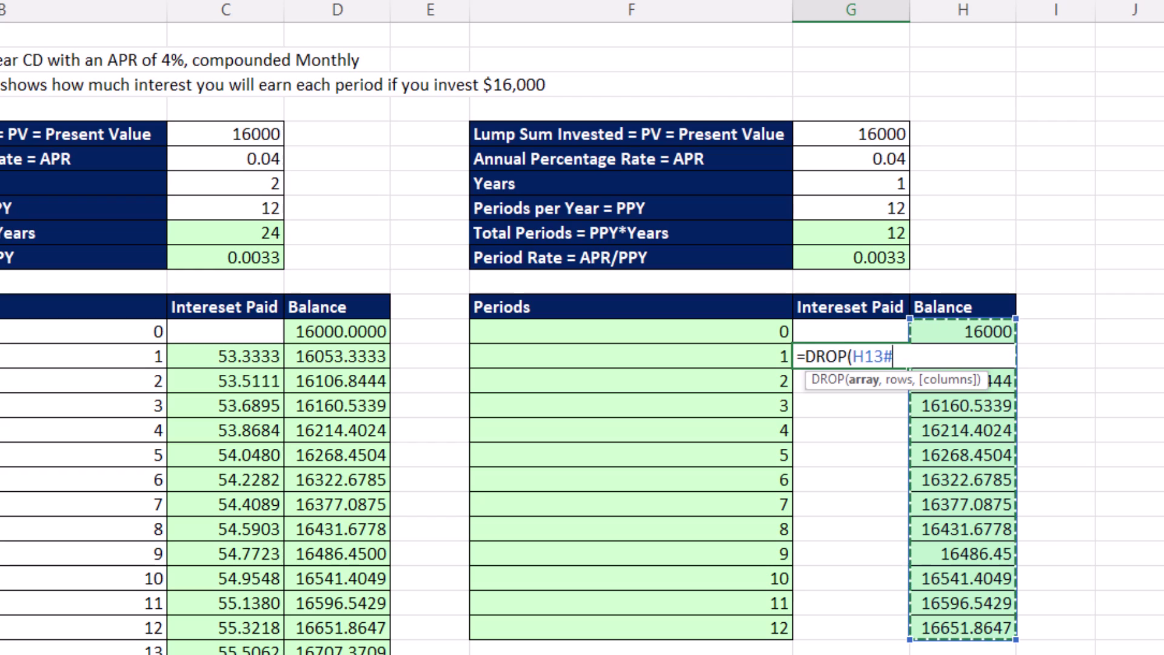
{"action": "type", "text": ","}
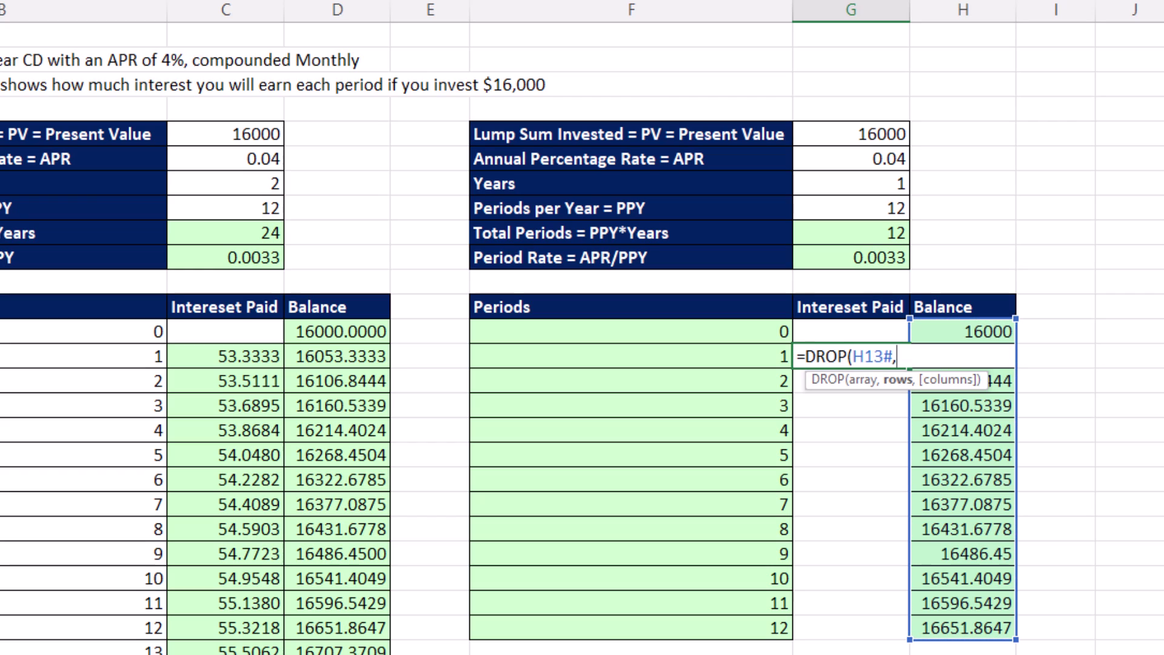
{"action": "type", "text": "1)"}
{"action": "key", "text": "ctrl+Return"}
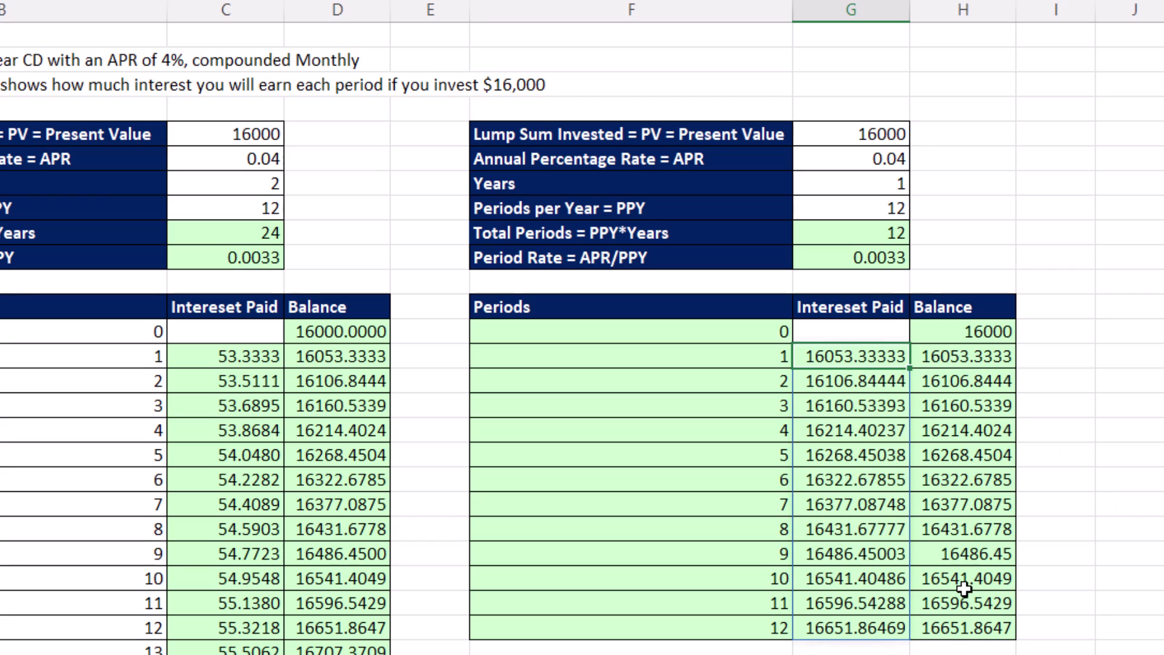
Step: Extend it to =DROP(H13#,1)-DROP(H13#,-1), spilling interest 53.3333 through 55.3218
{"action": "key", "text": "F2"}
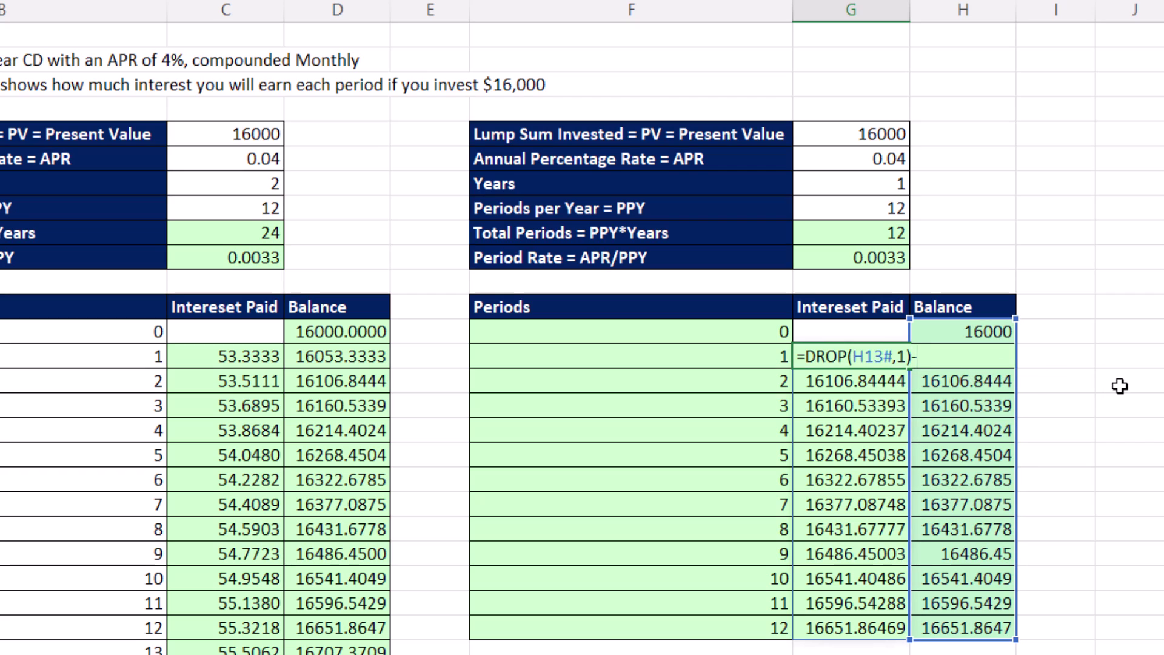
{"action": "type", "text": "-DROP("}
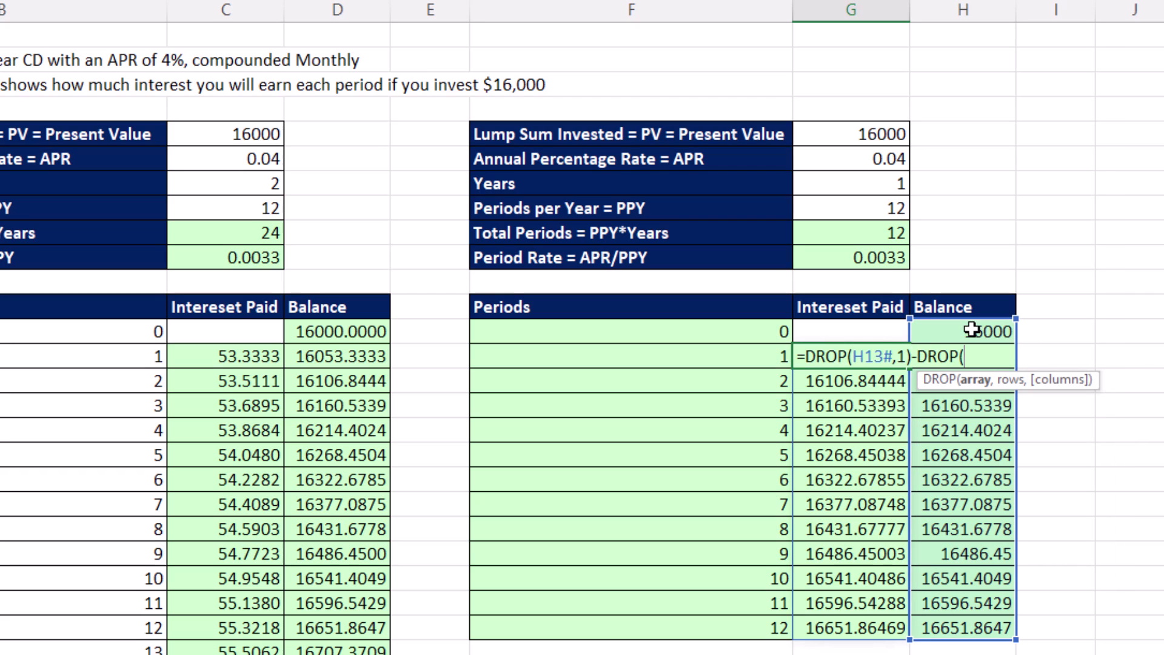
{"action": "left_click_drag", "start_coordinate": [973, 331], "coordinate": [982, 619]}
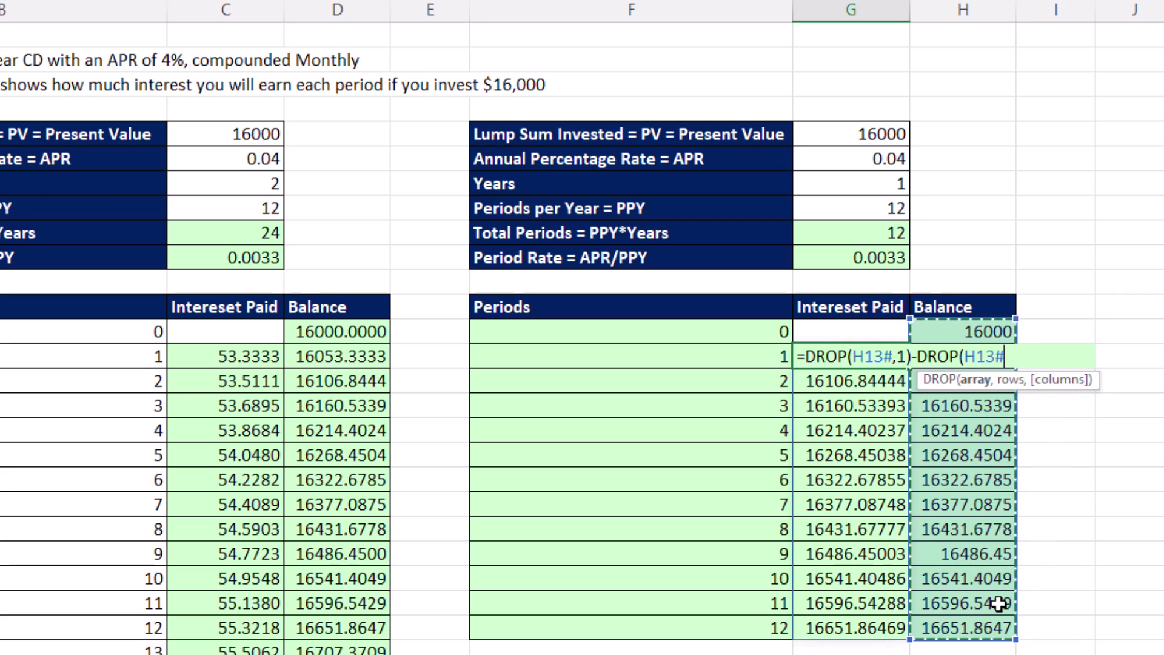
{"action": "type", "text": ",-"}
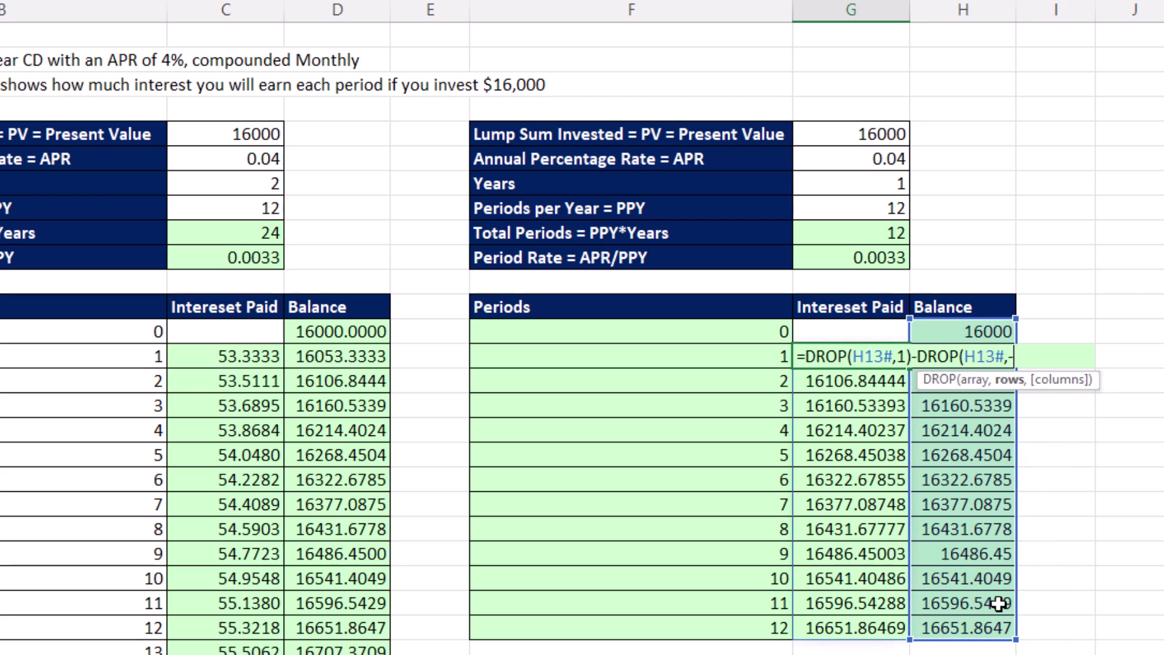
{"action": "type", "text": "1"}
{"action": "type", "text": ")"}
{"action": "key", "text": "Return"}
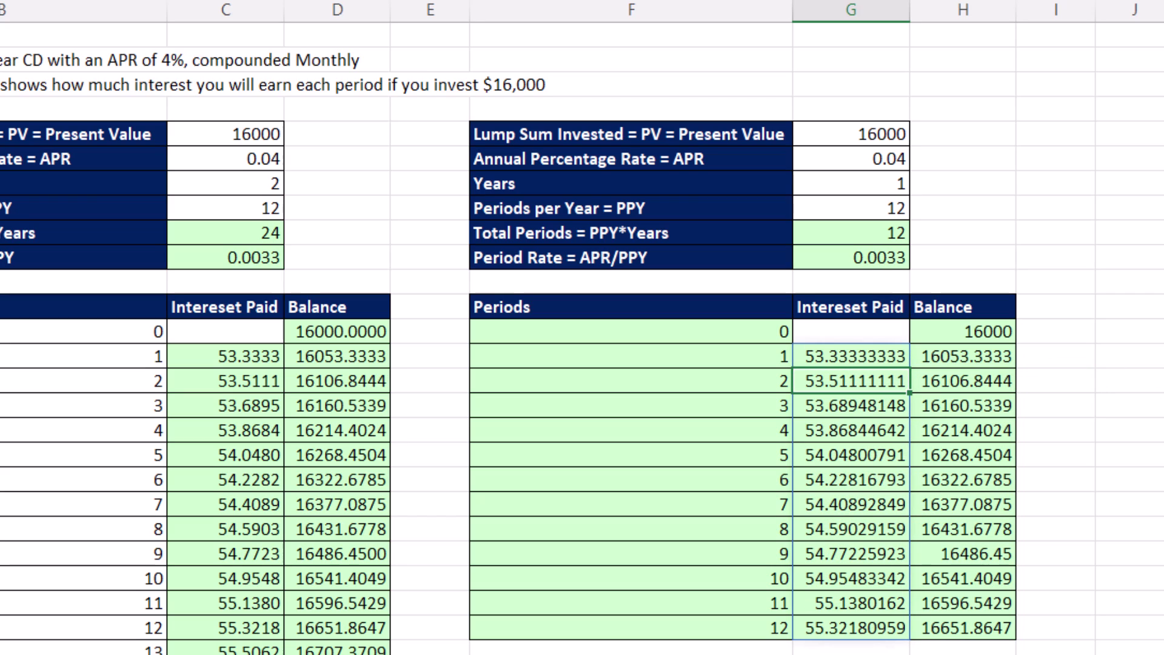
Step: Test Years at 0.5, then set it to 2 so the schedule runs to period 24
{"action": "left_click", "coordinate": [873, 185]}
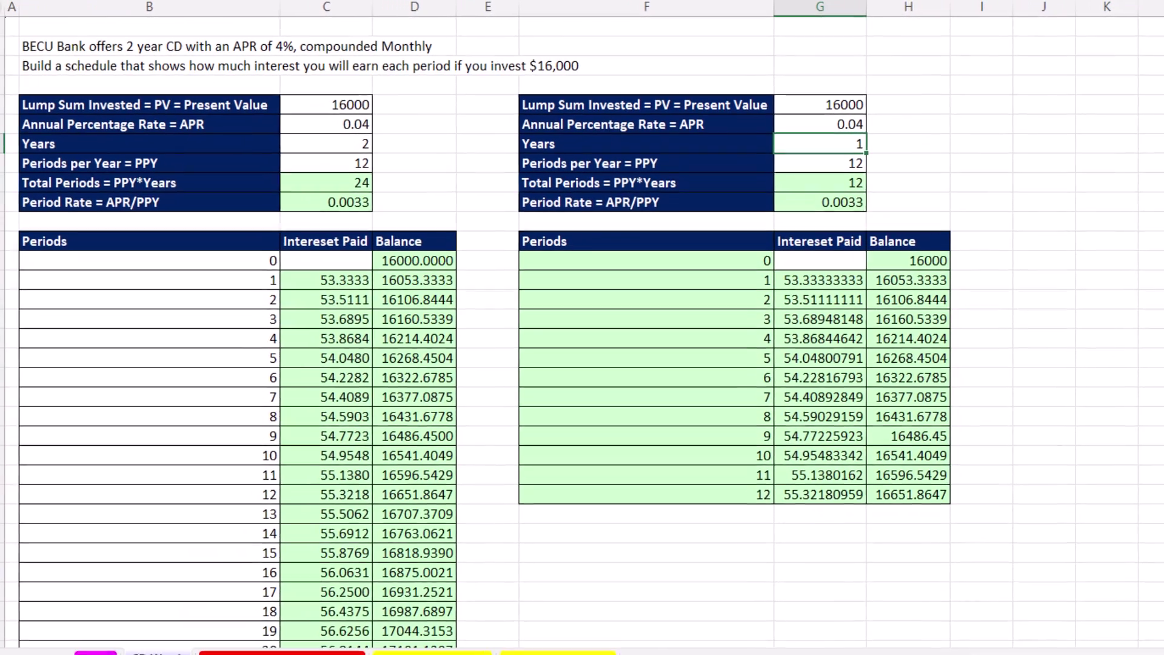
{"action": "key", "text": "BackSpace"}
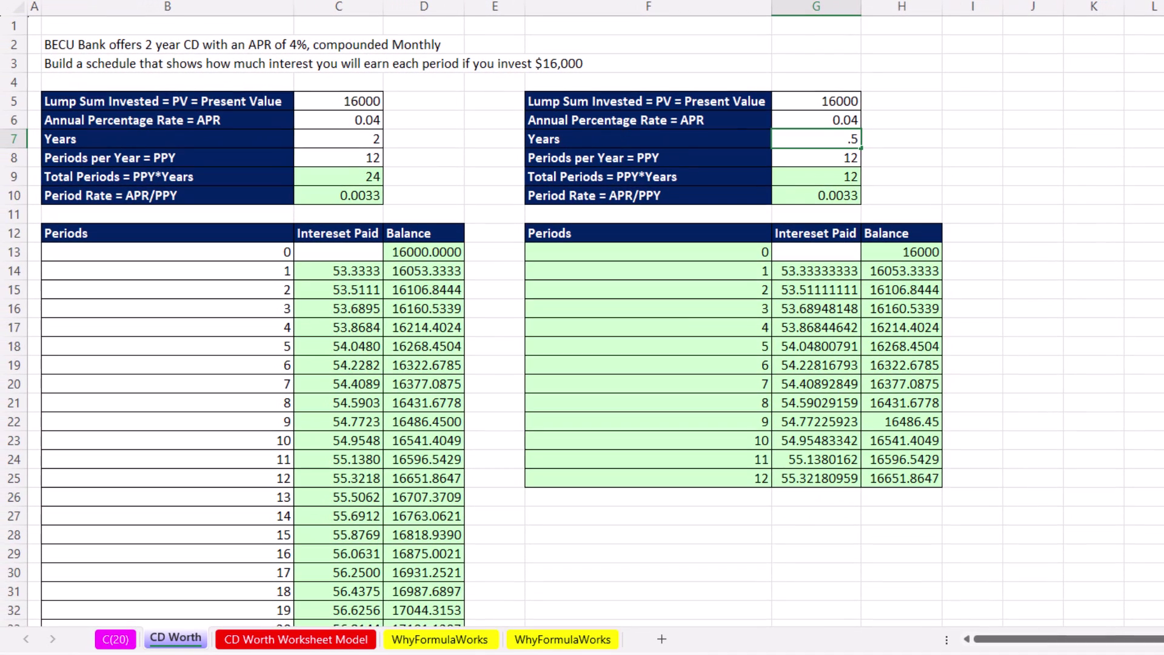
{"action": "key", "text": "ctrl+Return"}
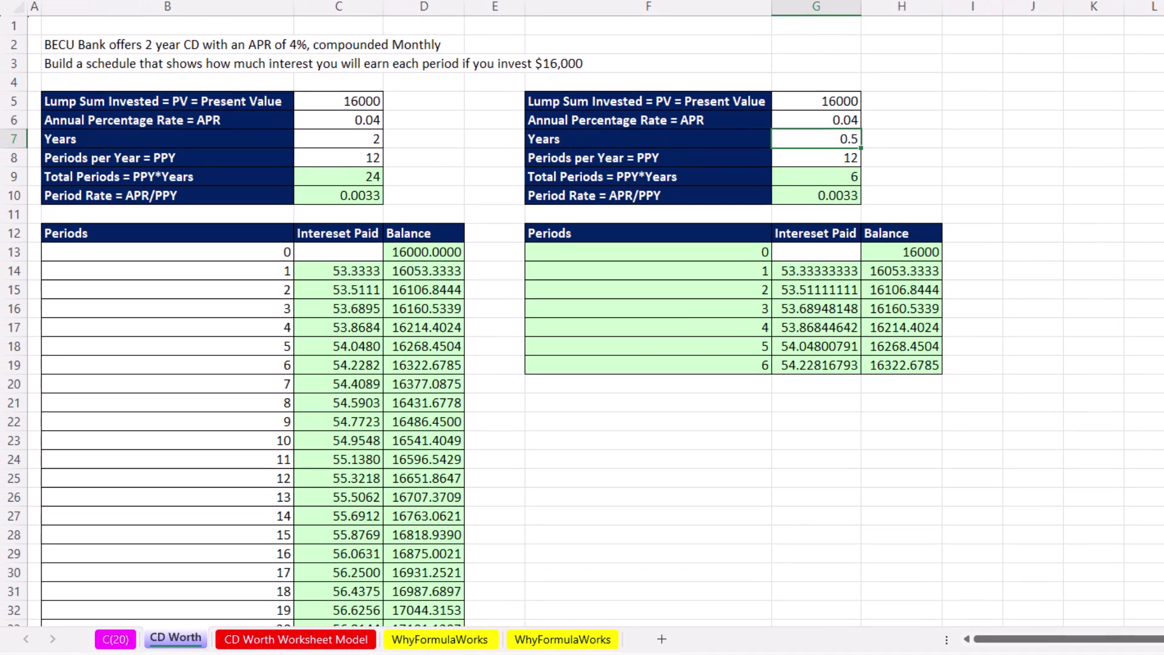
{"action": "type", "text": "2"}
{"action": "key", "text": "ctrl+Return"}
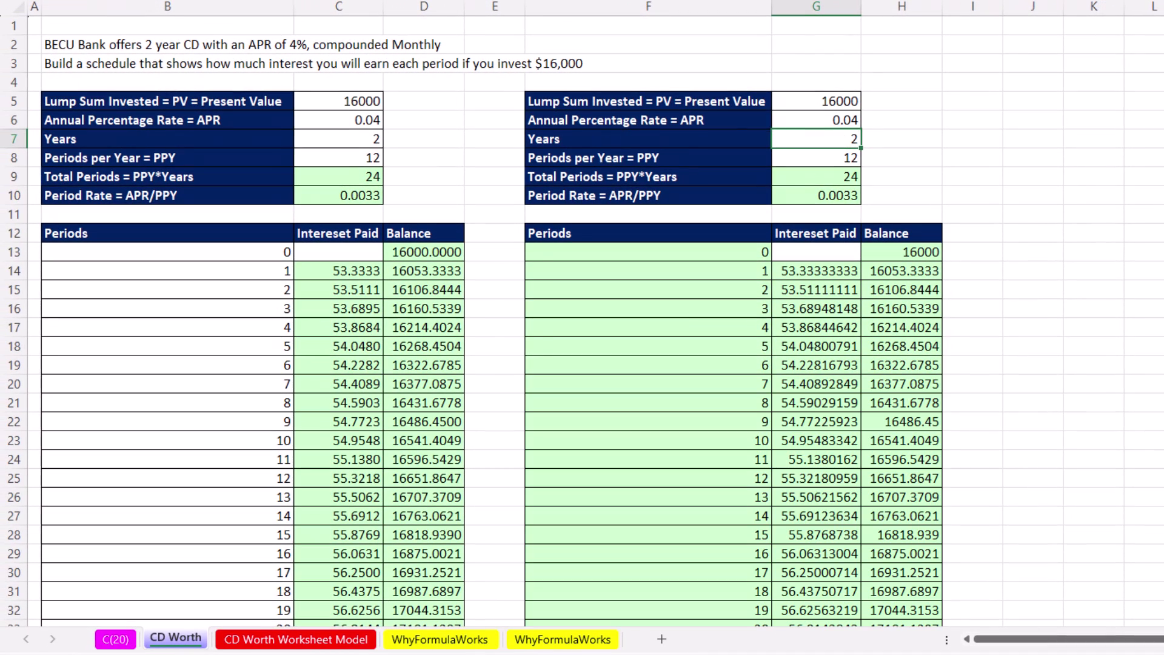
{"action": "scroll", "coordinate": [1119, 405], "scroll_direction": "down", "scroll_amount": 5}
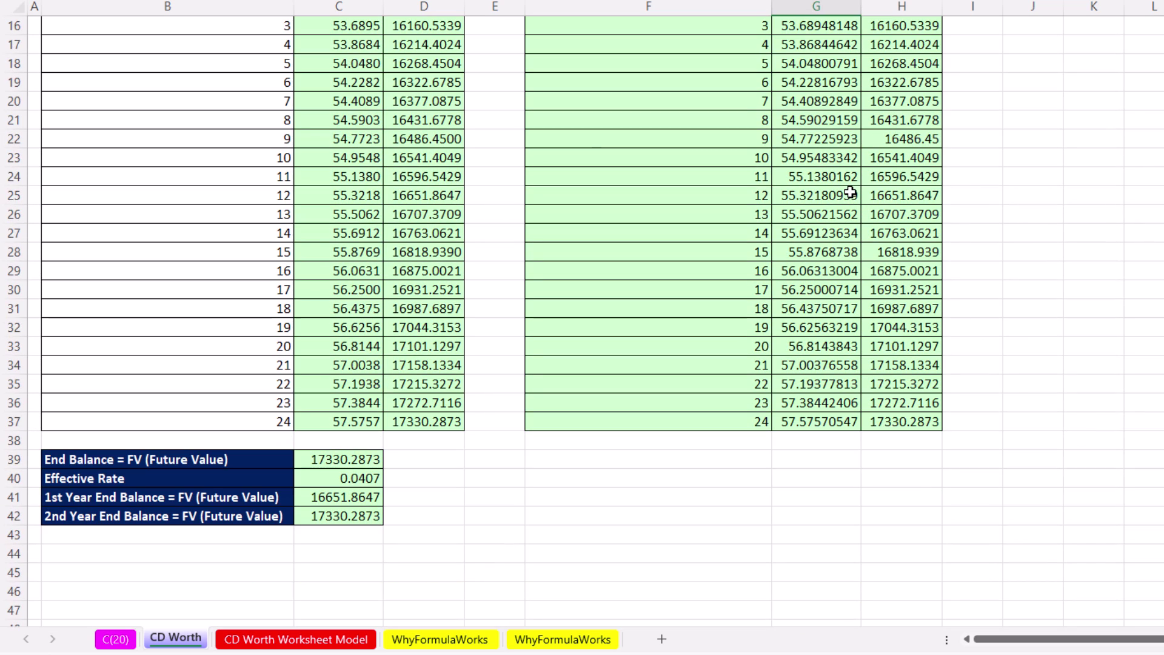
{"action": "scroll", "coordinate": [1031, 516], "scroll_direction": "up", "scroll_amount": 5}
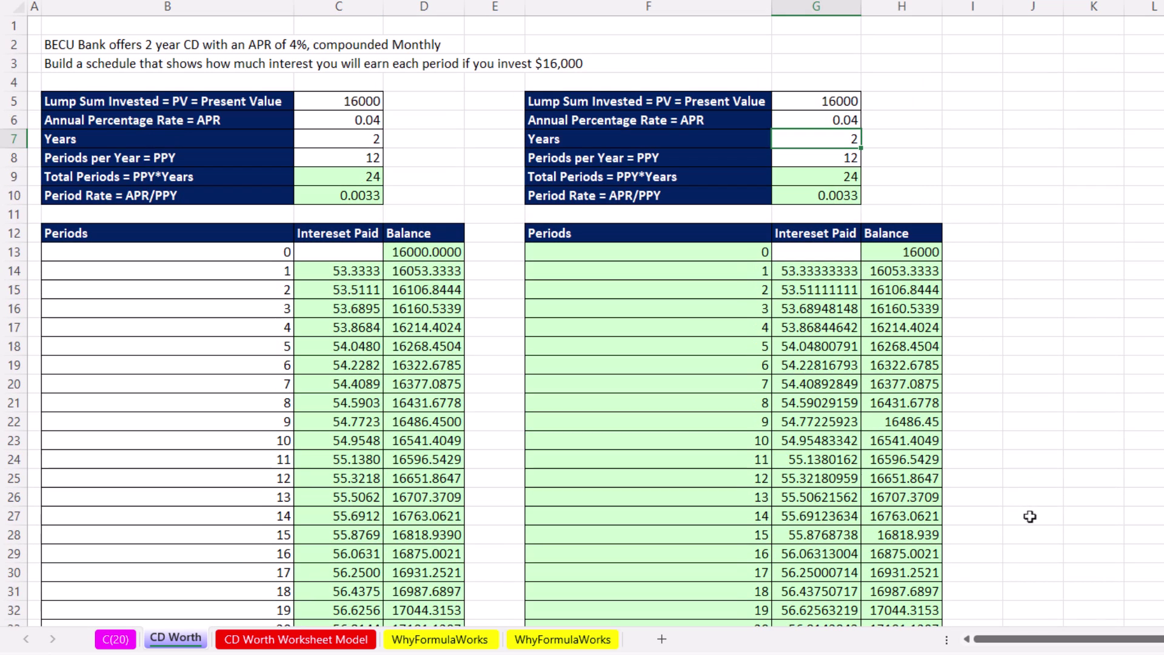